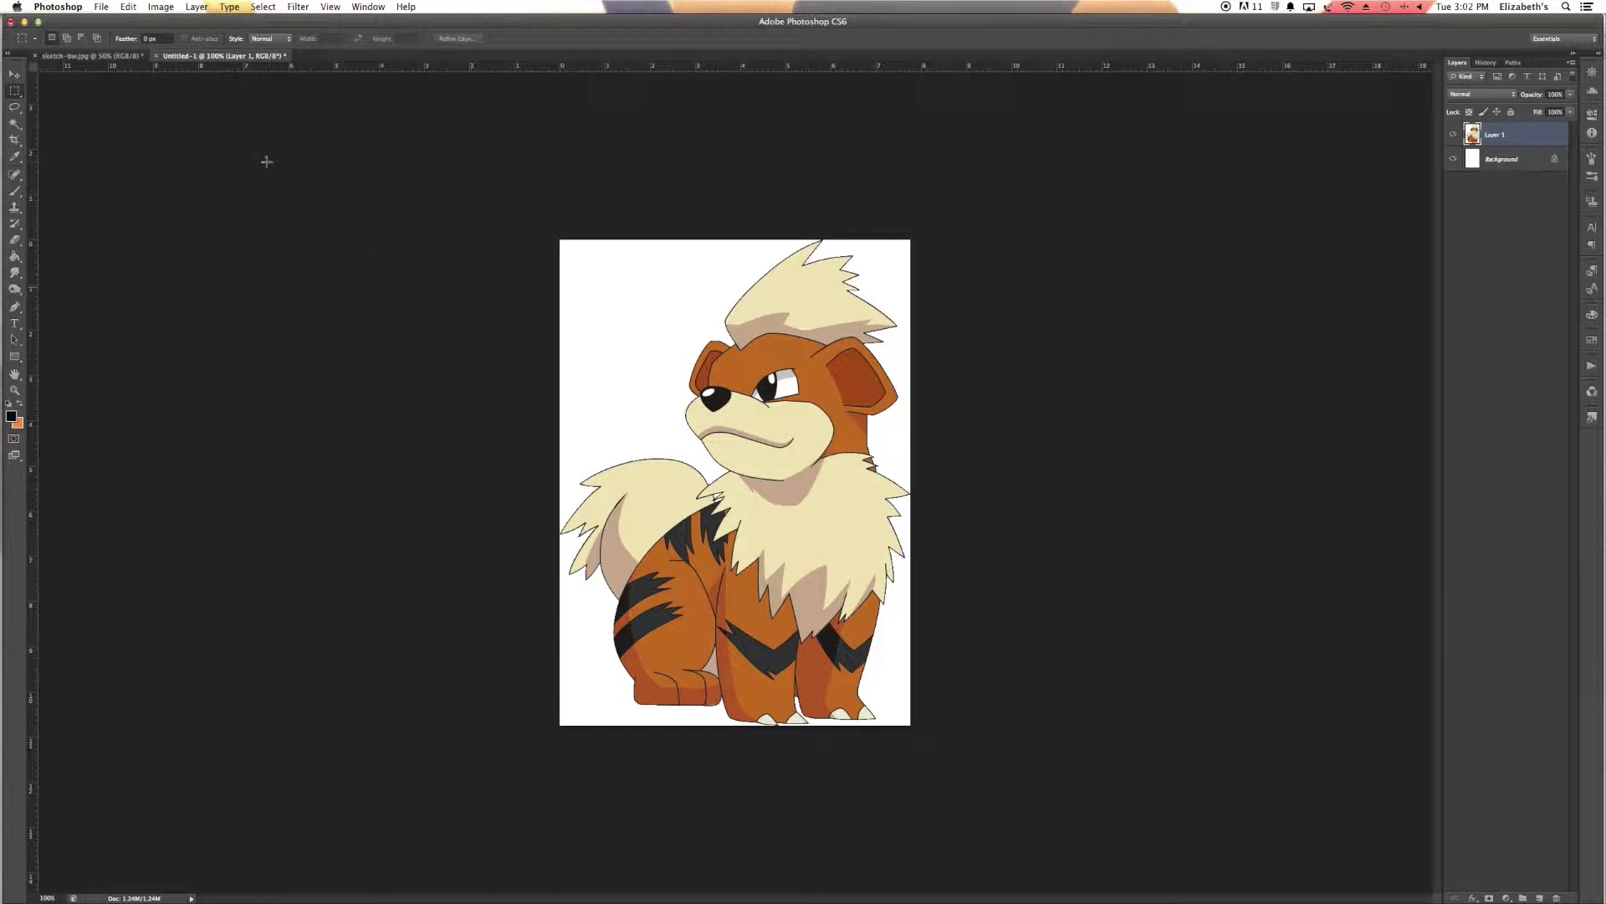
Apply Levels with black input 34 and white input 231 to enrich the reference colours.
left_click(335, 60)
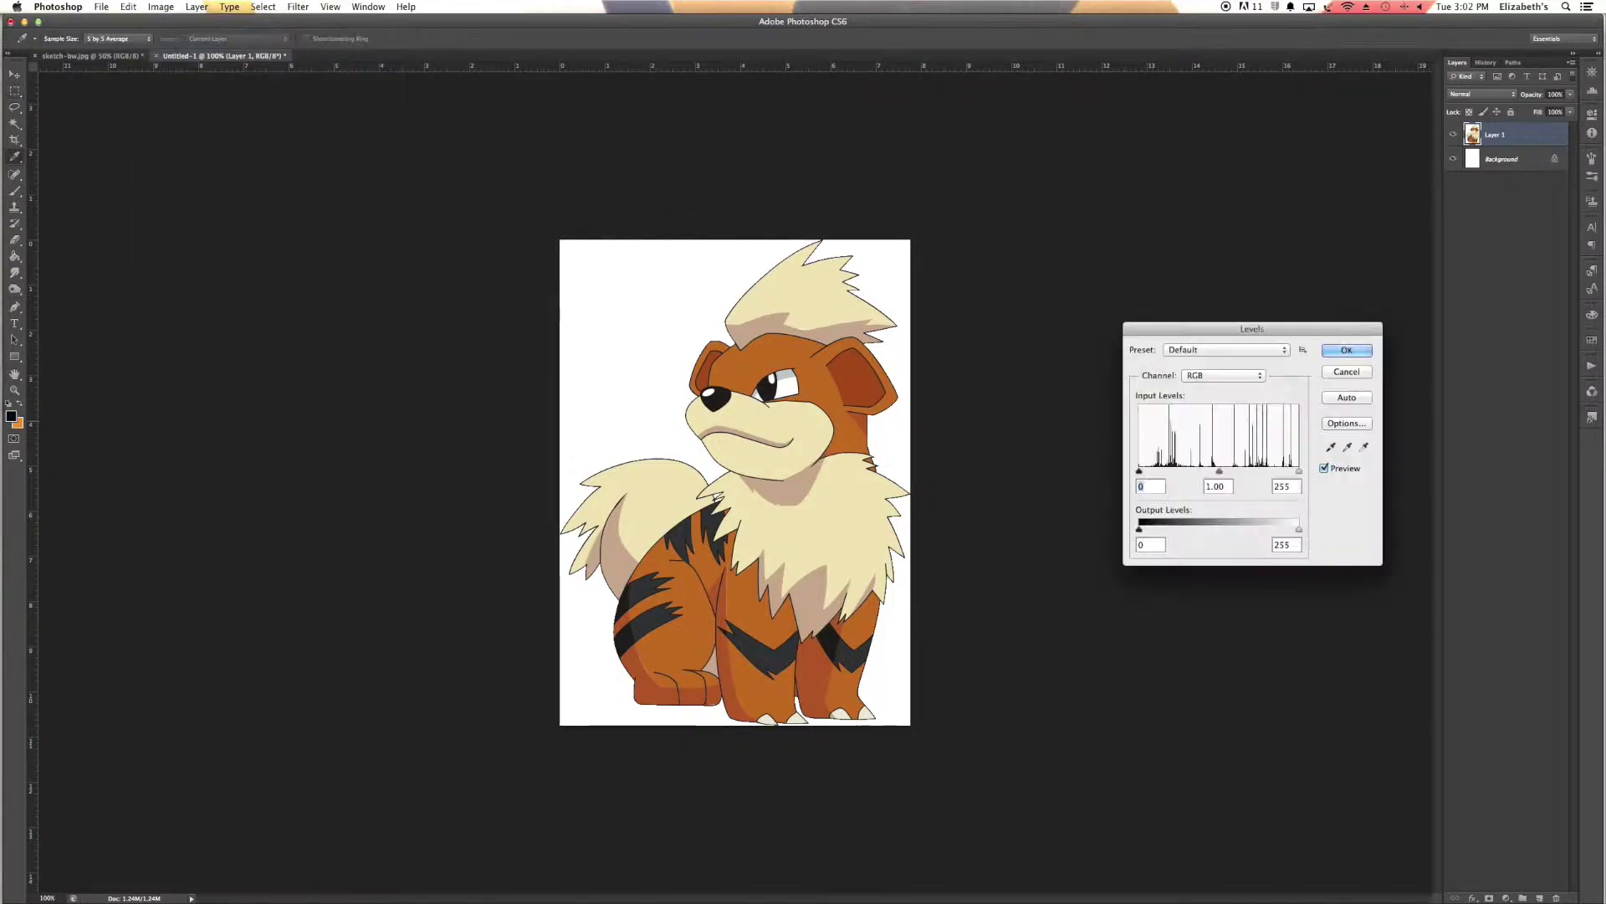
left_click_drag(1300, 472, 1286, 472)
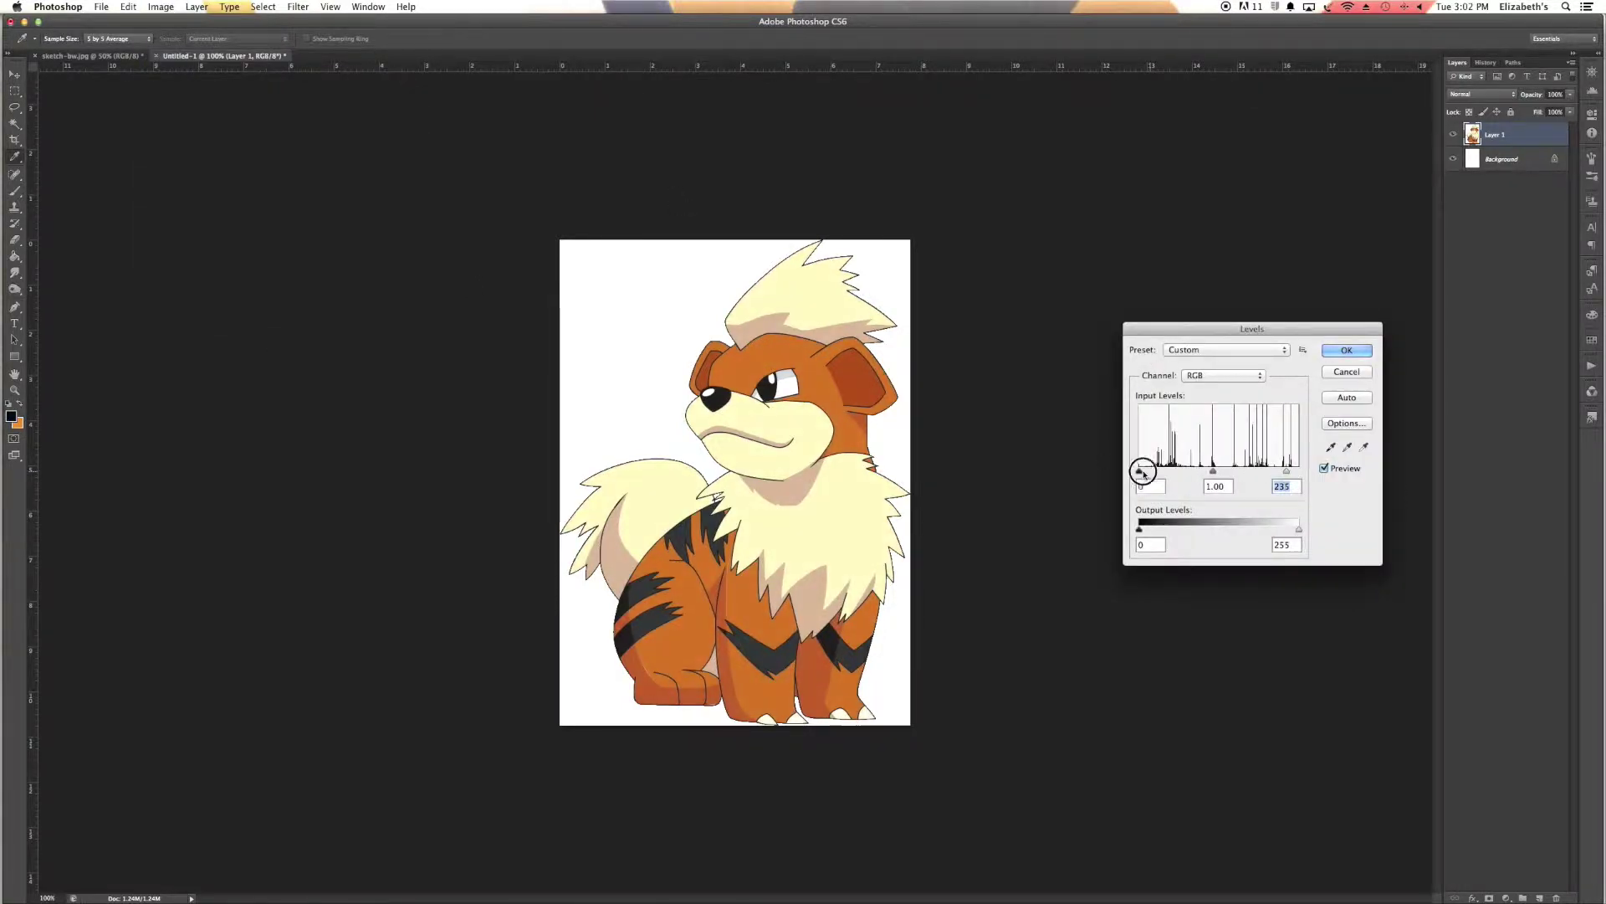
left_click_drag(1140, 472, 1160, 473)
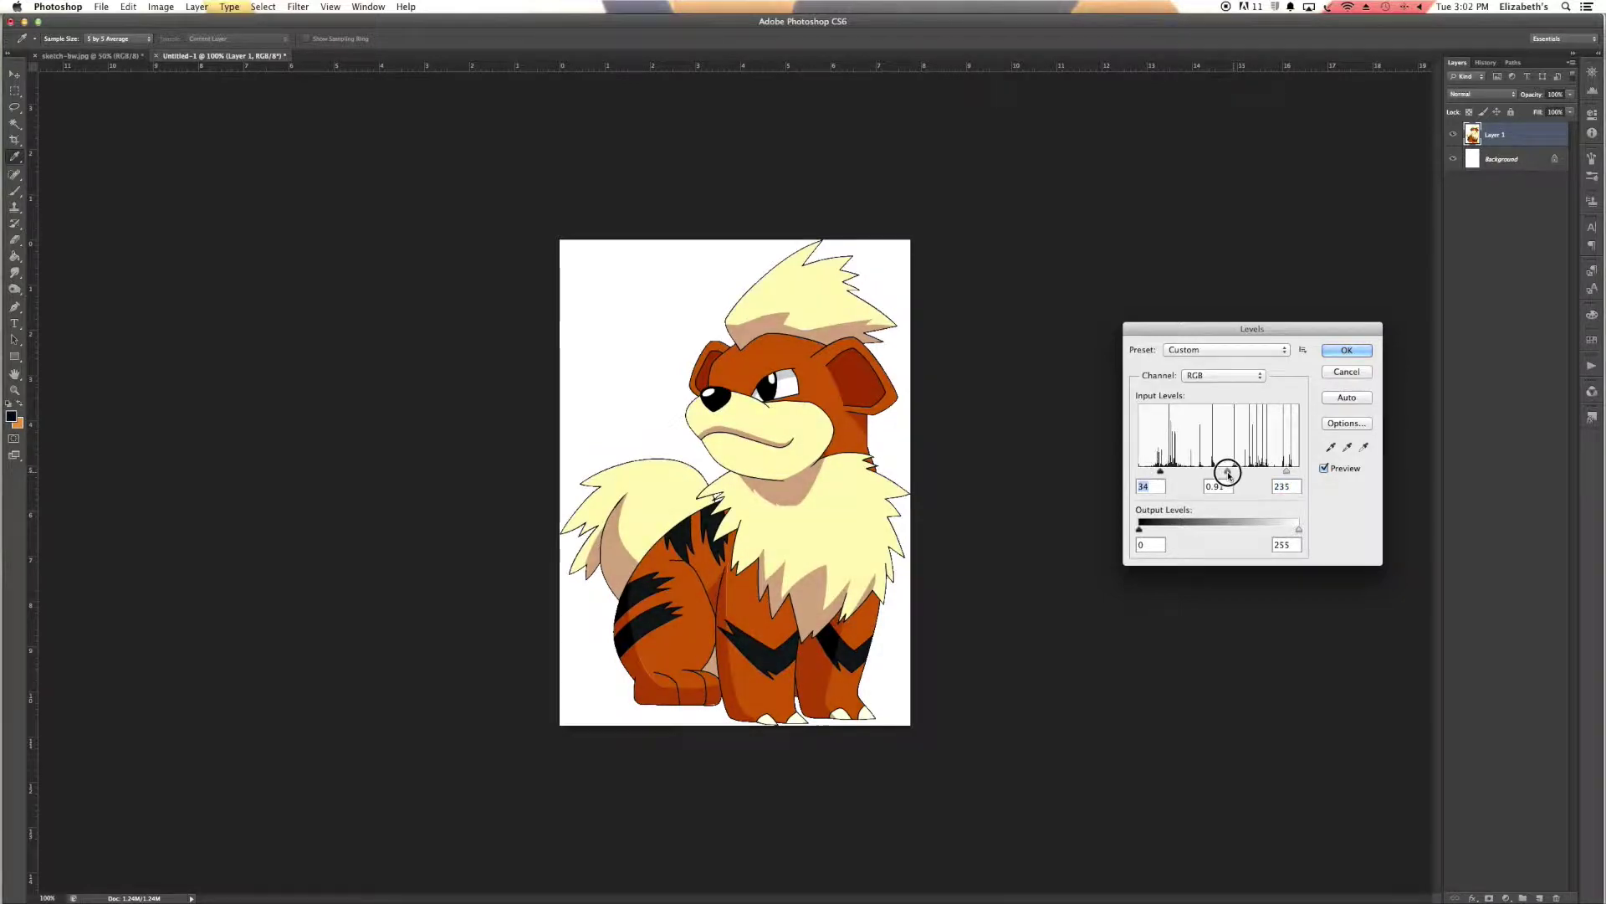
key("Return")
key("m")
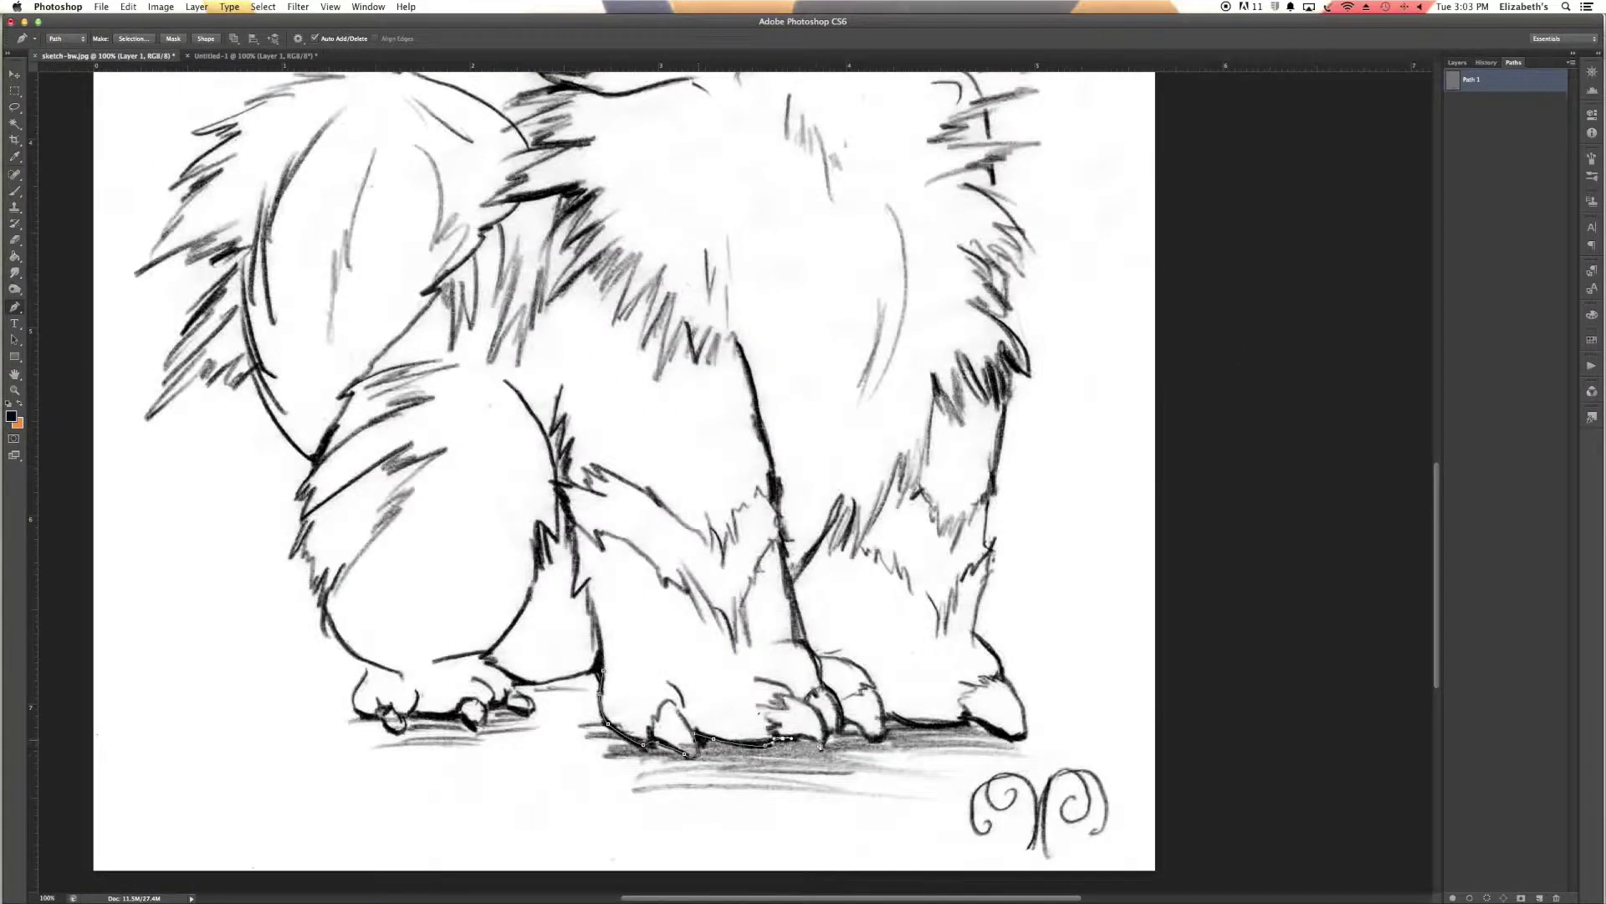
Zoom in on the sketch and trace the pen path along the top fur strokes.
scroll(968, 730, "up", 2)
scroll(553, 671, "up", 2)
scroll(552, 672, "up", 2)
scroll(552, 672, "up", 3)
scroll(502, 627, "up", 3)
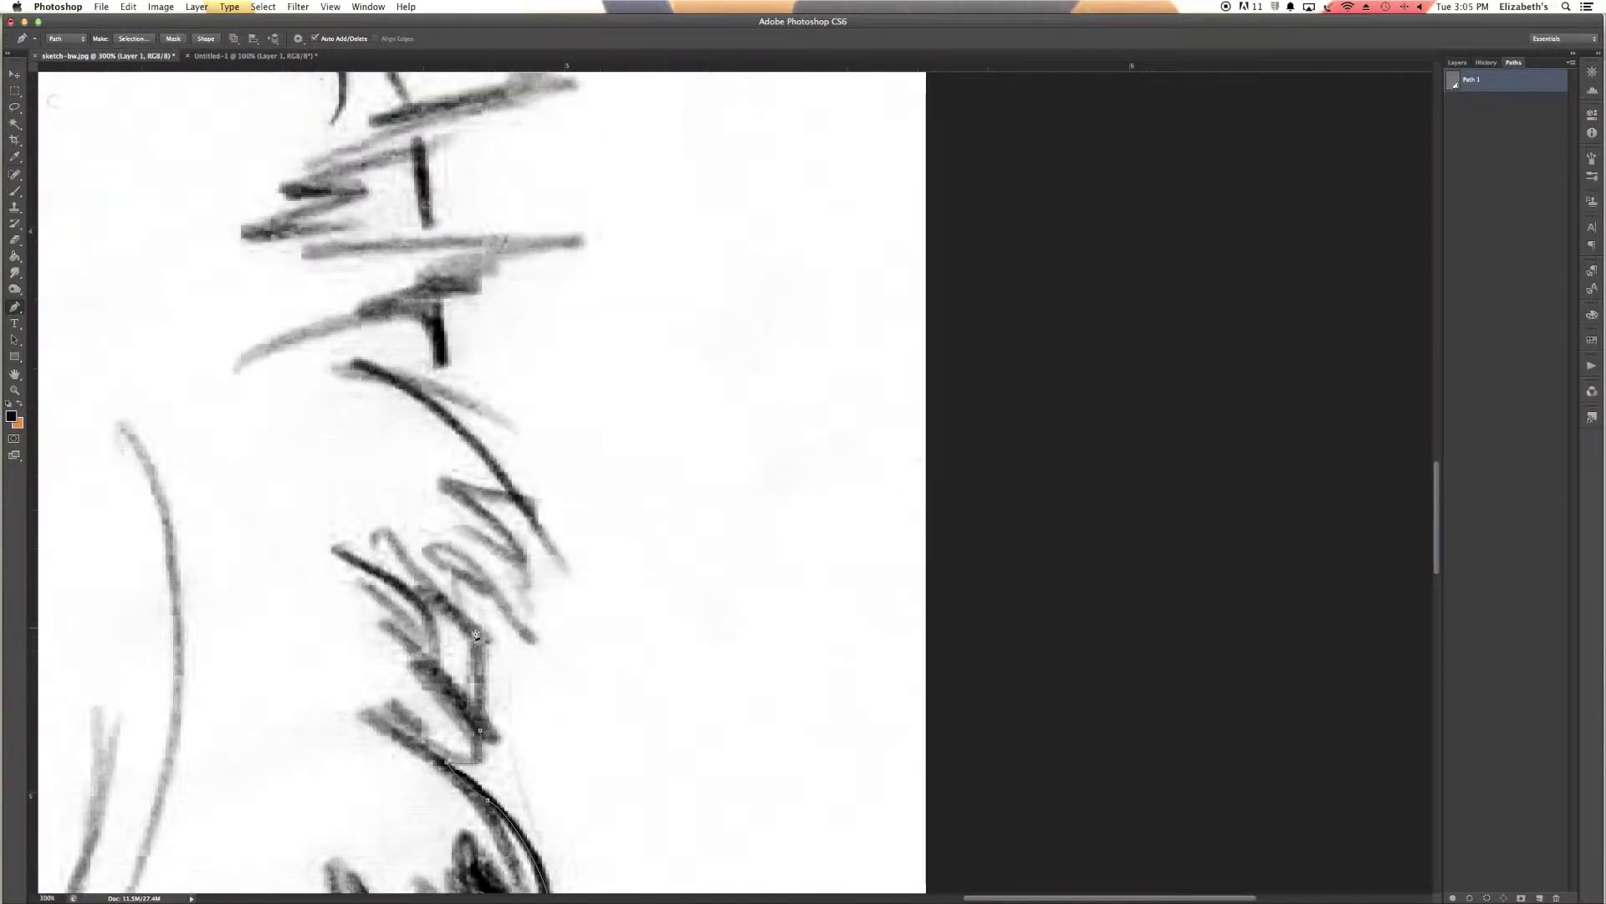
scroll(474, 595, "up", 2)
scroll(468, 557, "up", 5)
scroll(468, 558, "left", 4)
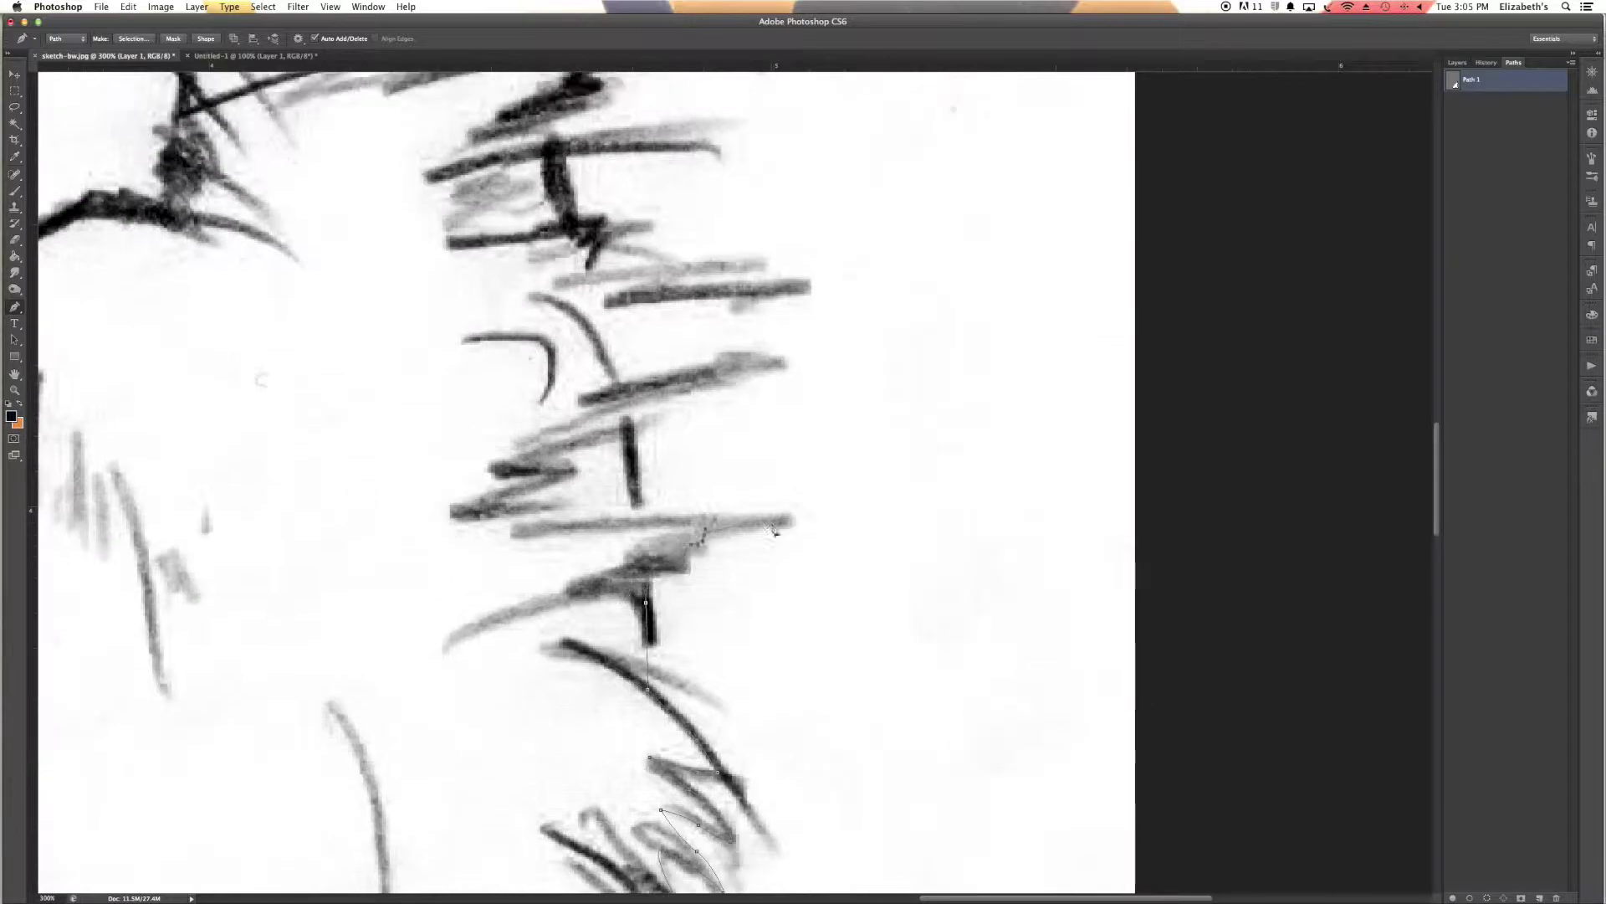
scroll(628, 469, "up", 2)
scroll(628, 469, "right", 2)
scroll(526, 441, "up", 2)
scroll(606, 488, "up", 3)
scroll(605, 487, "left", 1)
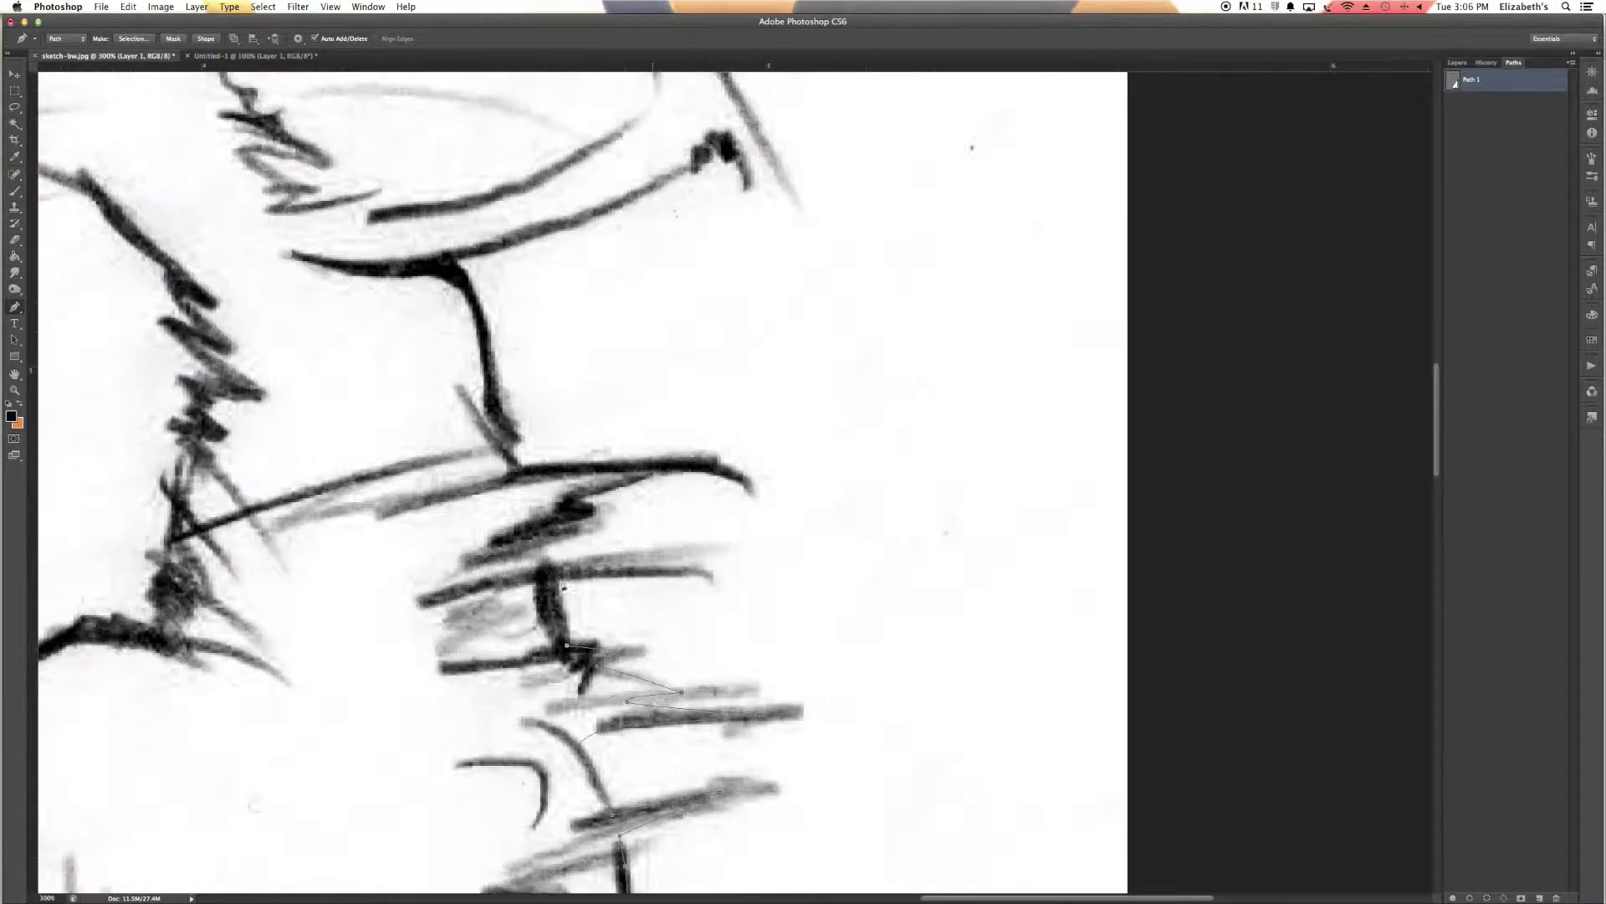
scroll(605, 488, "up", 3)
scroll(606, 488, "left", 1)
scroll(636, 519, "up", 2)
scroll(685, 556, "up", 3)
scroll(686, 556, "right", 1)
scroll(551, 372, "up", 2)
left_click(550, 372)
scroll(550, 372, "up", 2)
left_click(558, 542)
left_click(694, 551)
scroll(633, 475, "up", 3)
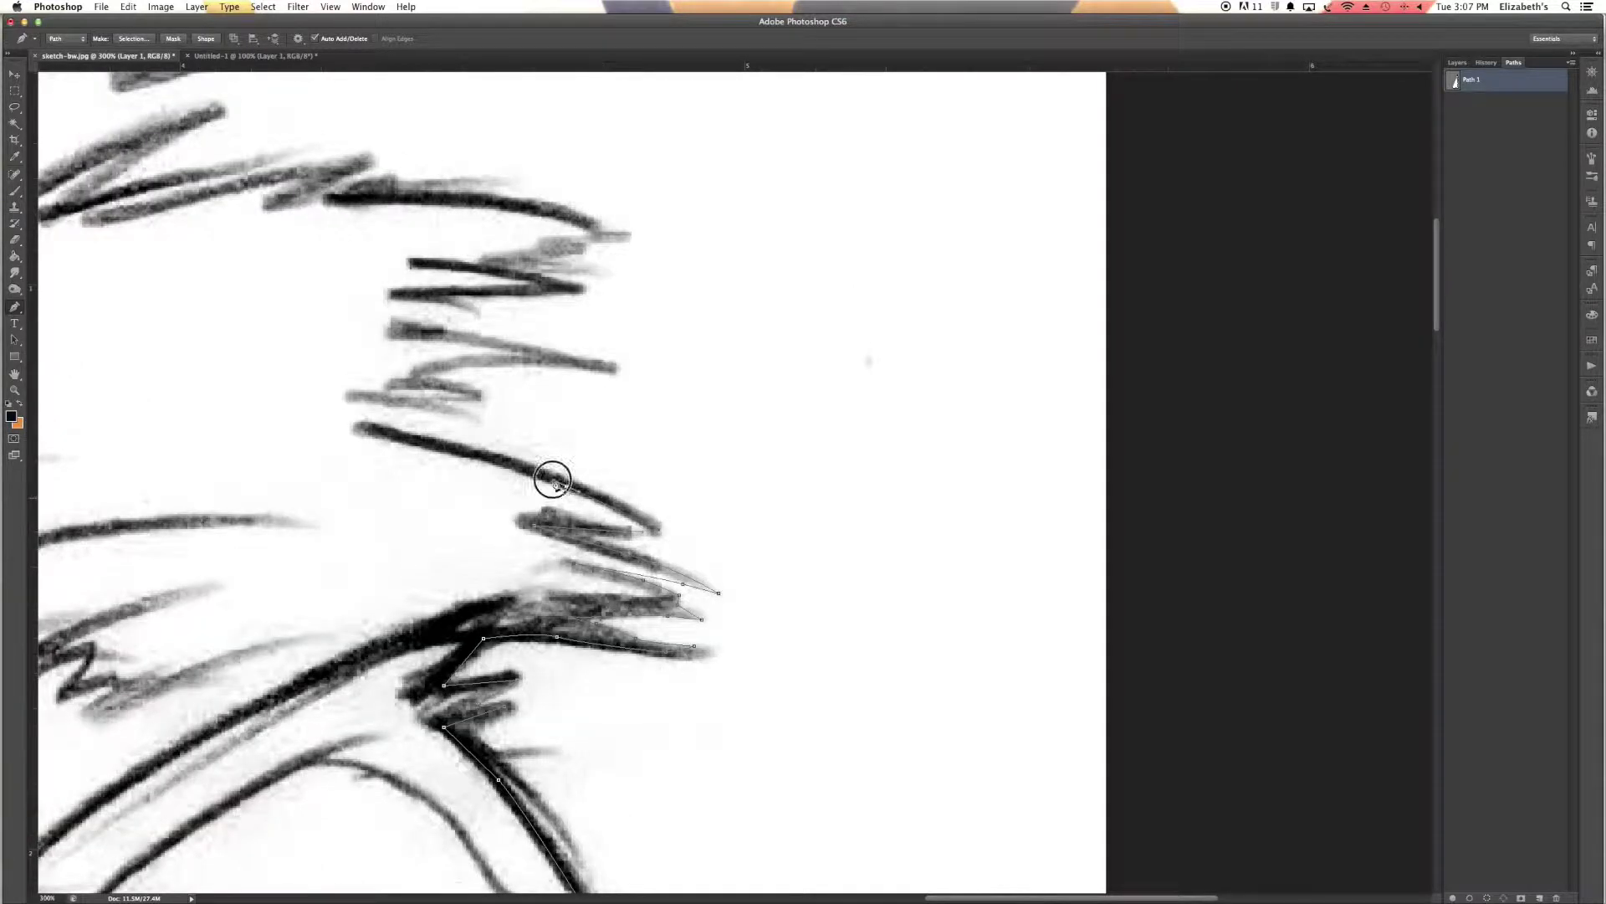
left_click(638, 550)
left_click(487, 503)
left_click(554, 462)
left_click(664, 423)
scroll(663, 423, "up", 3)
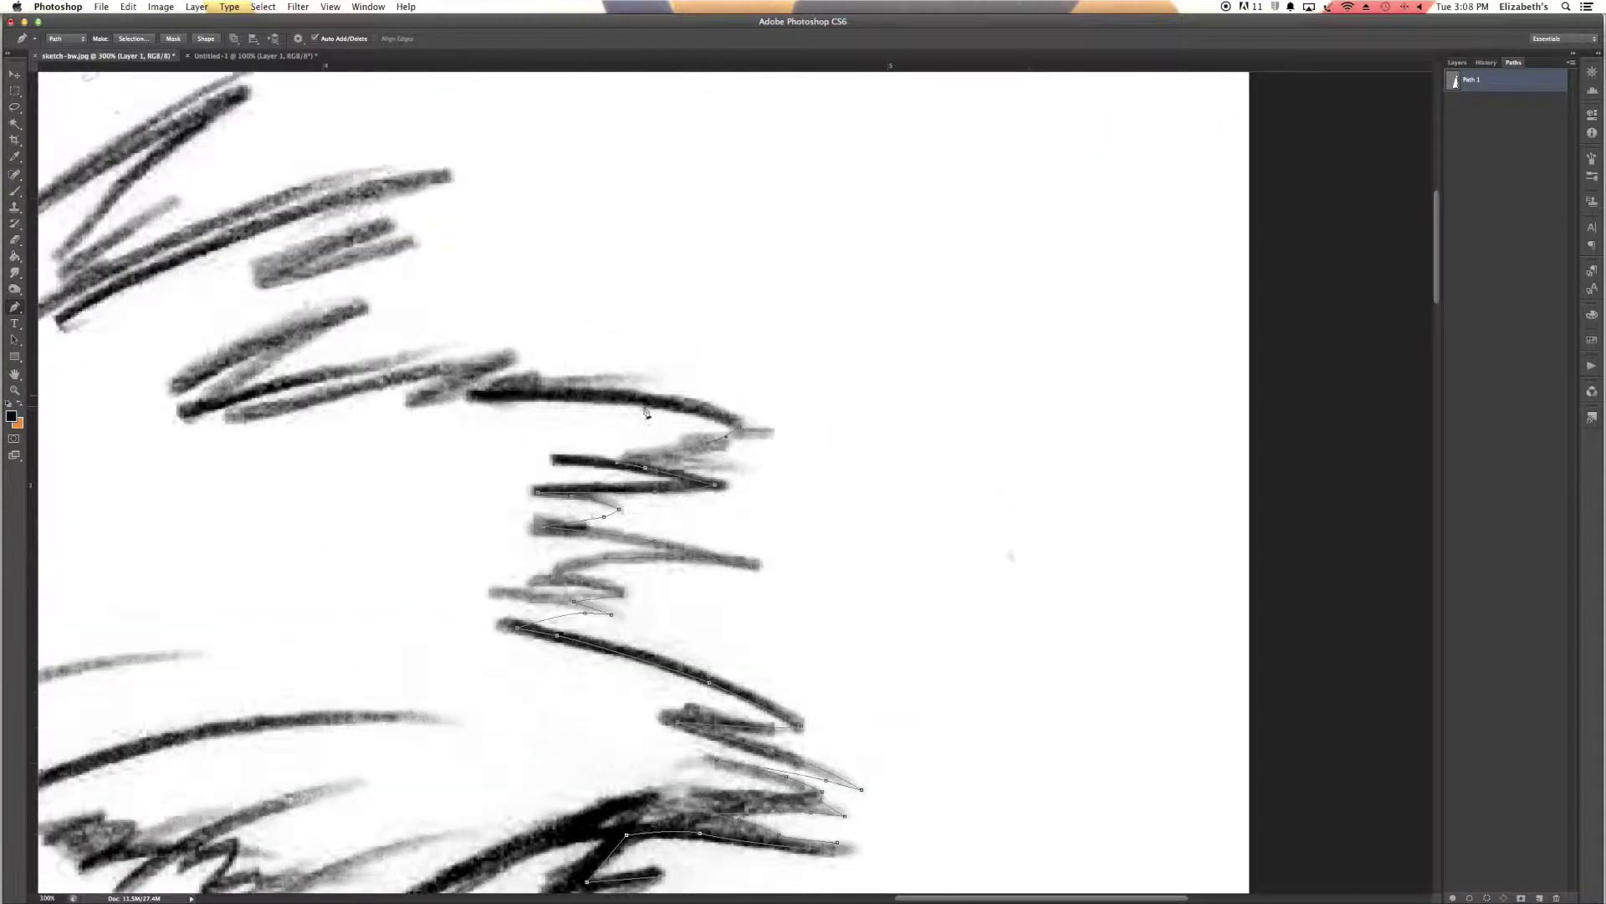
left_click(750, 454)
scroll(586, 435, "left", 2)
left_click(620, 448)
left_click(548, 403)
Continue the pen path around the spiky head fur.
left_click(420, 432)
scroll(420, 433, "up", 5)
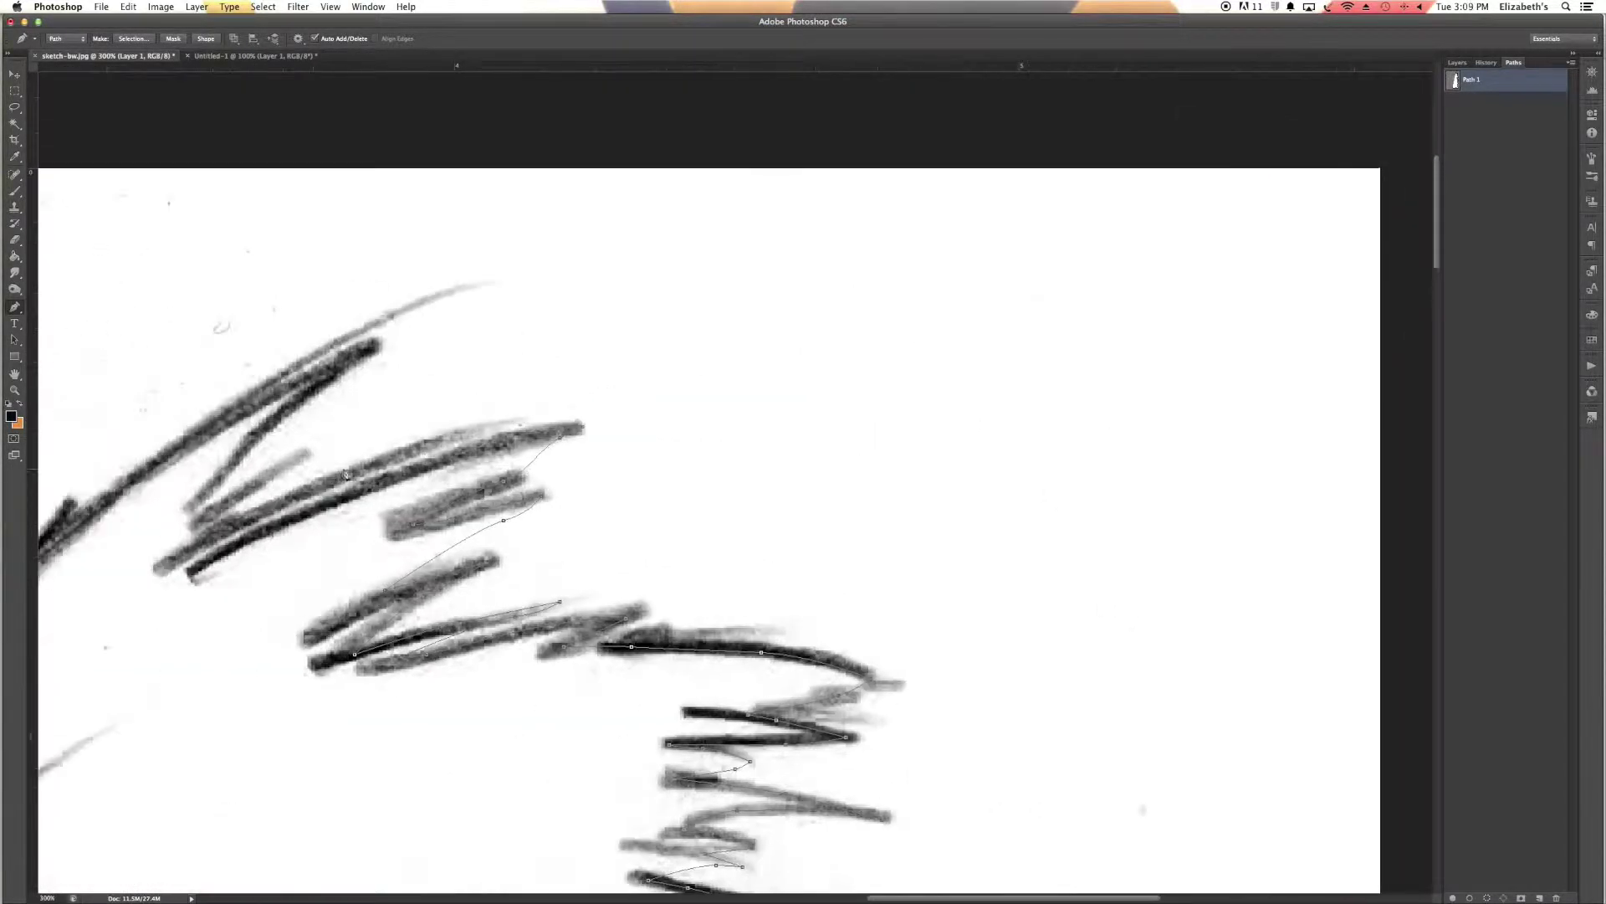
left_click(569, 580)
left_click(626, 497)
left_click(366, 519)
left_click(431, 410)
scroll(337, 460, "down", 10)
scroll(352, 477, "left", 5)
scroll(366, 497, "down", 10)
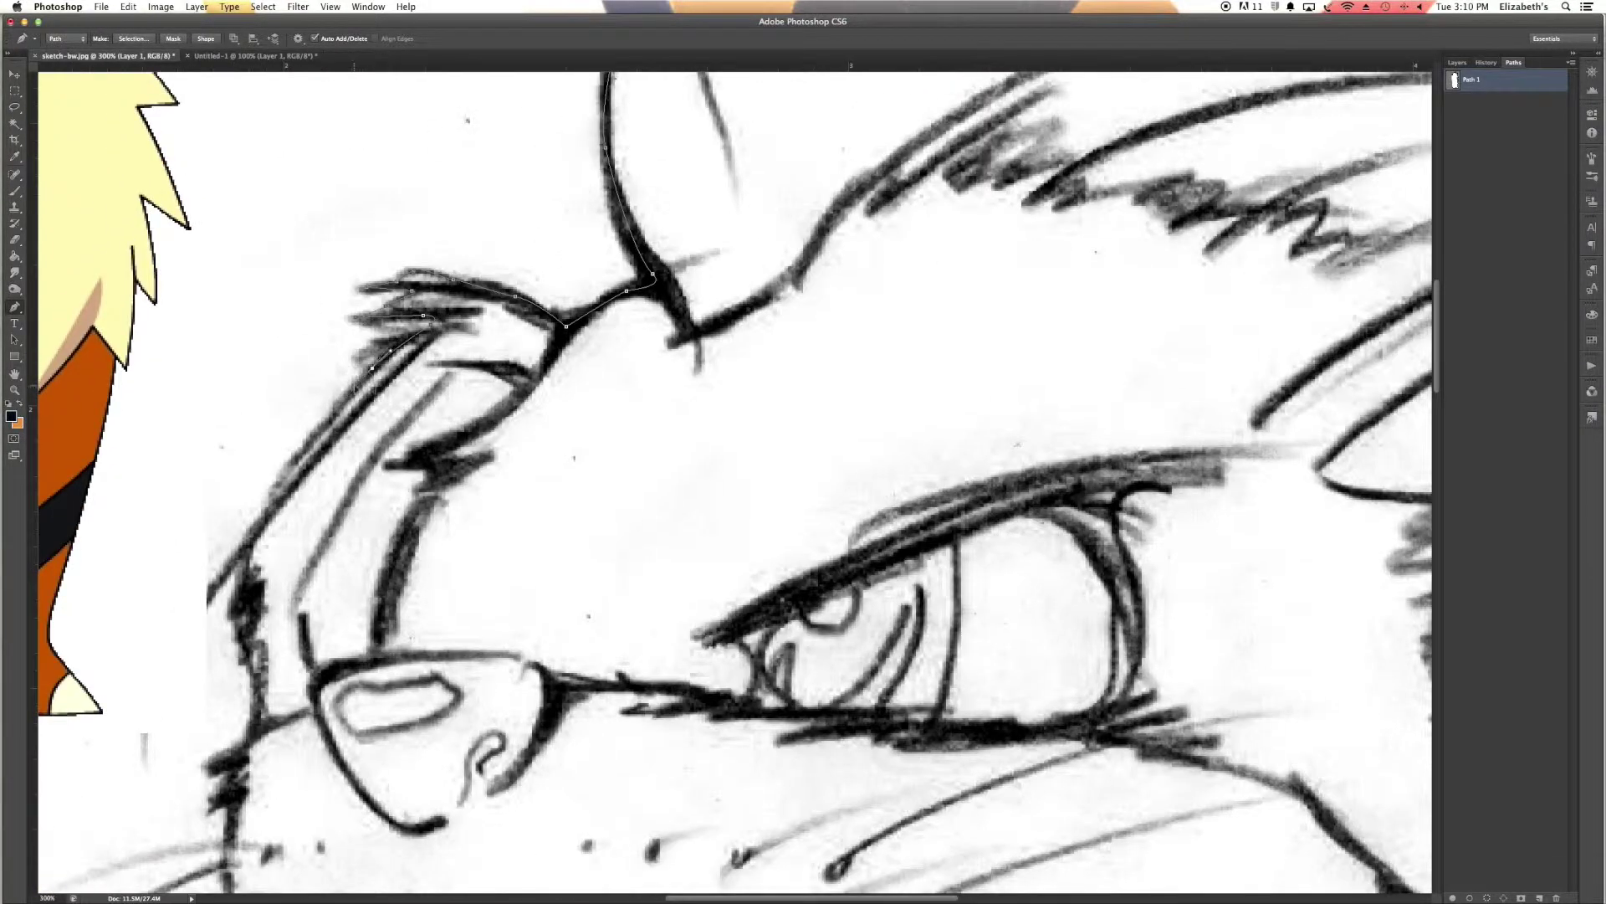
scroll(365, 497, "left", 3)
Trace the path down the left face edge and along the lower jaw.
left_click(406, 181)
left_click(414, 224)
left_click(418, 312)
left_click(391, 366)
scroll(398, 377, "down", 5)
scroll(468, 468, "down", 5)
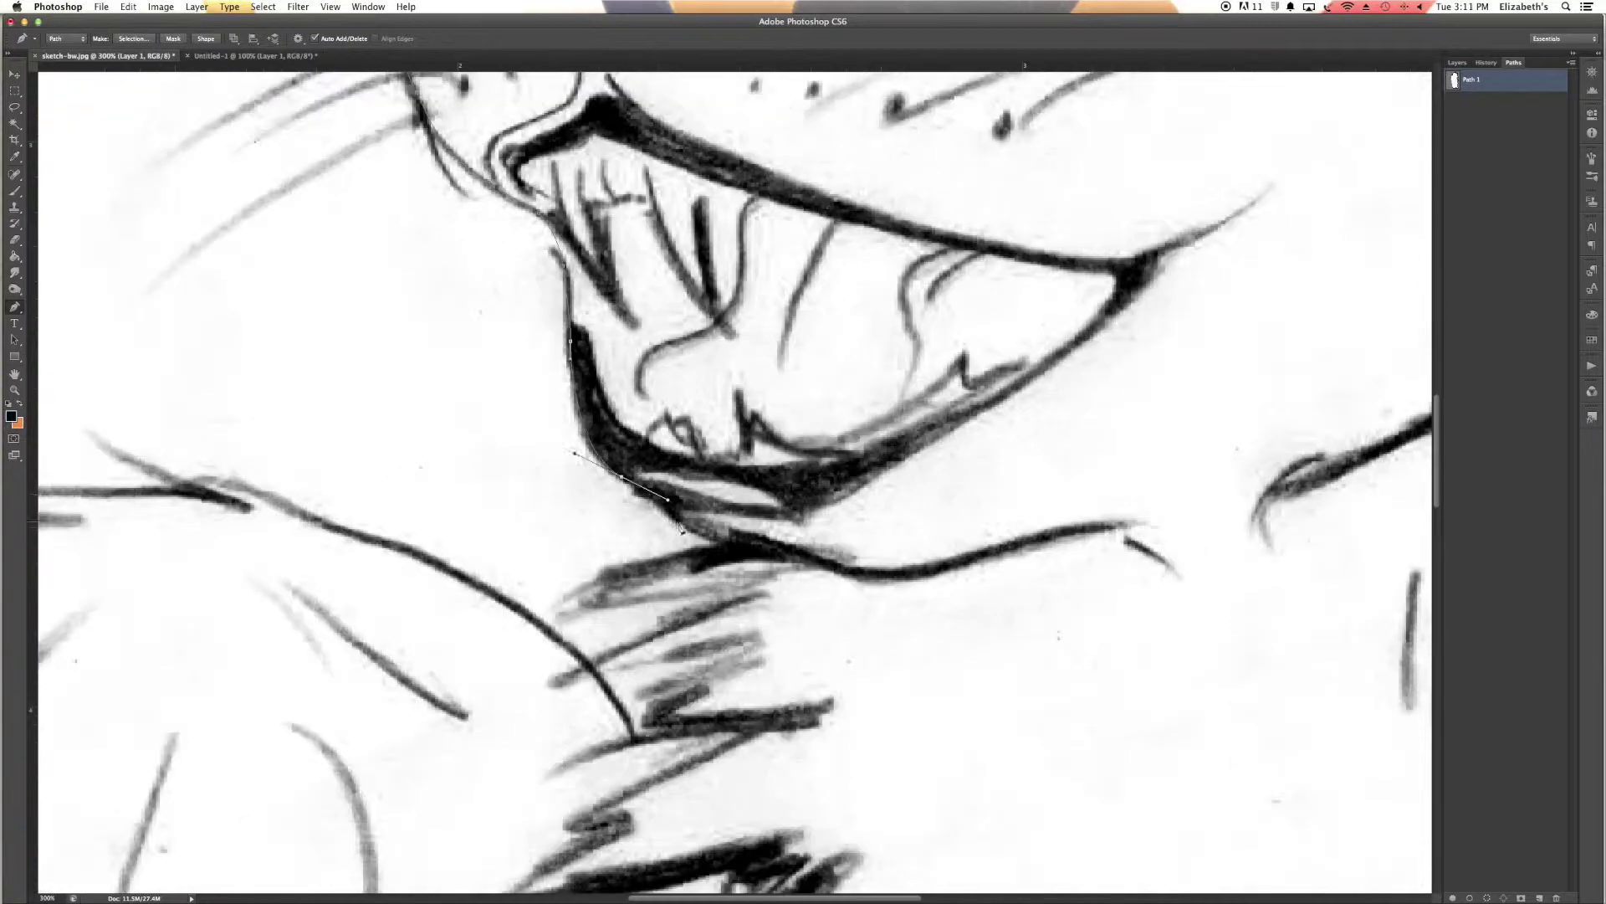
scroll(519, 519, "down", 5)
left_click(584, 350)
left_click(684, 417)
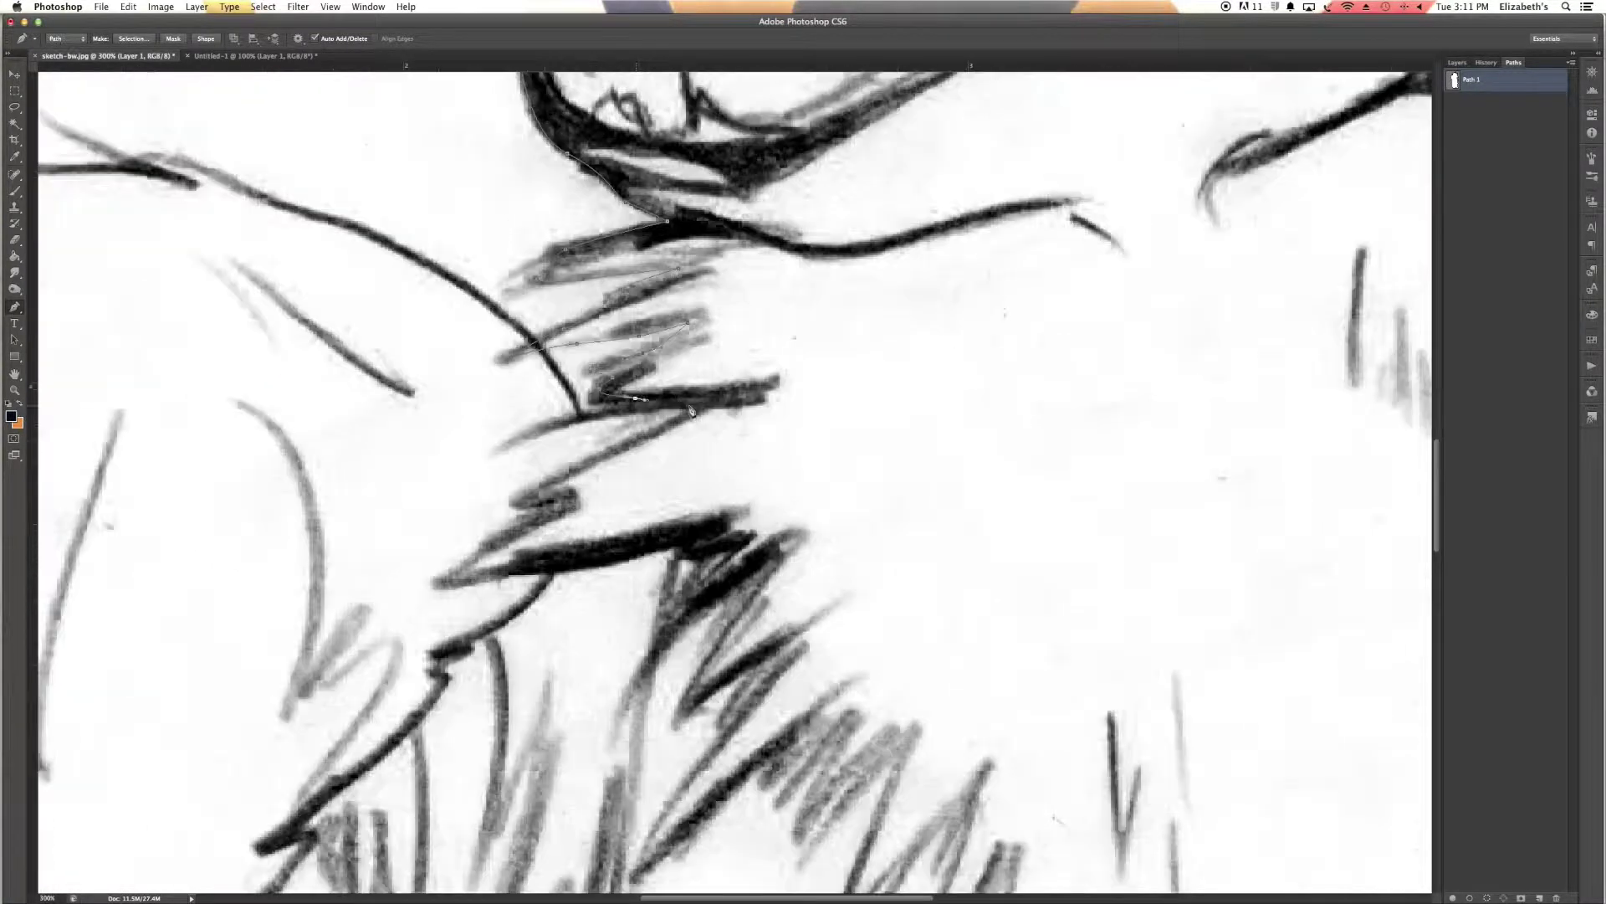
scroll(643, 393, "left", 2)
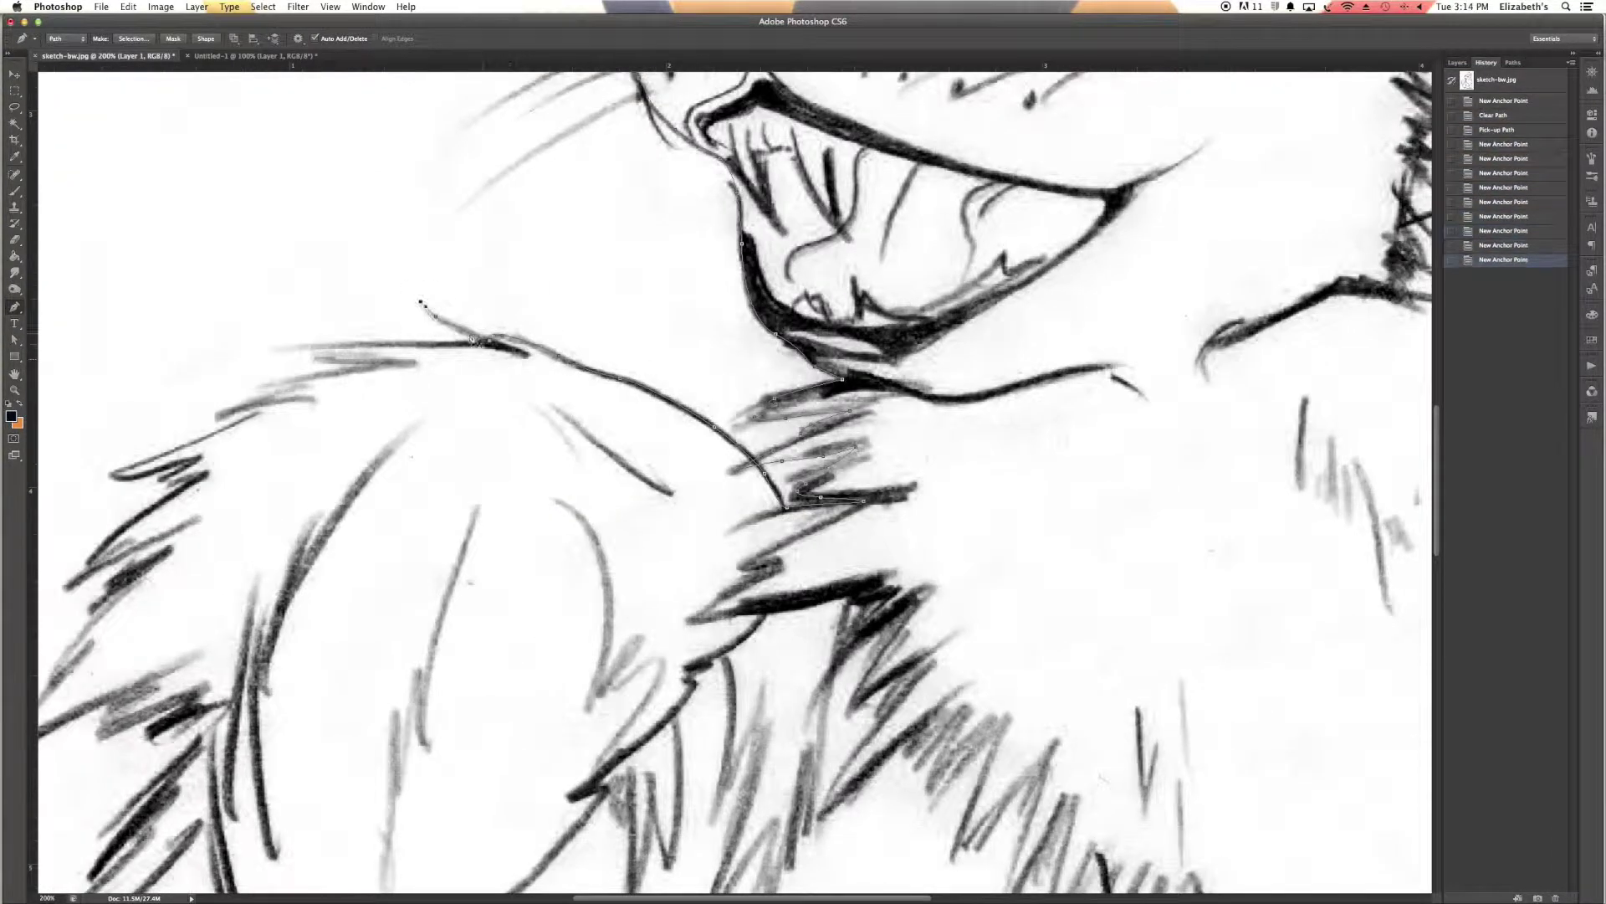
Extend the path across the upper tail fur and down the left fur edge.
left_click(452, 322)
left_click(327, 351)
left_click(287, 383)
left_click(251, 418)
scroll(156, 381, "down", 3)
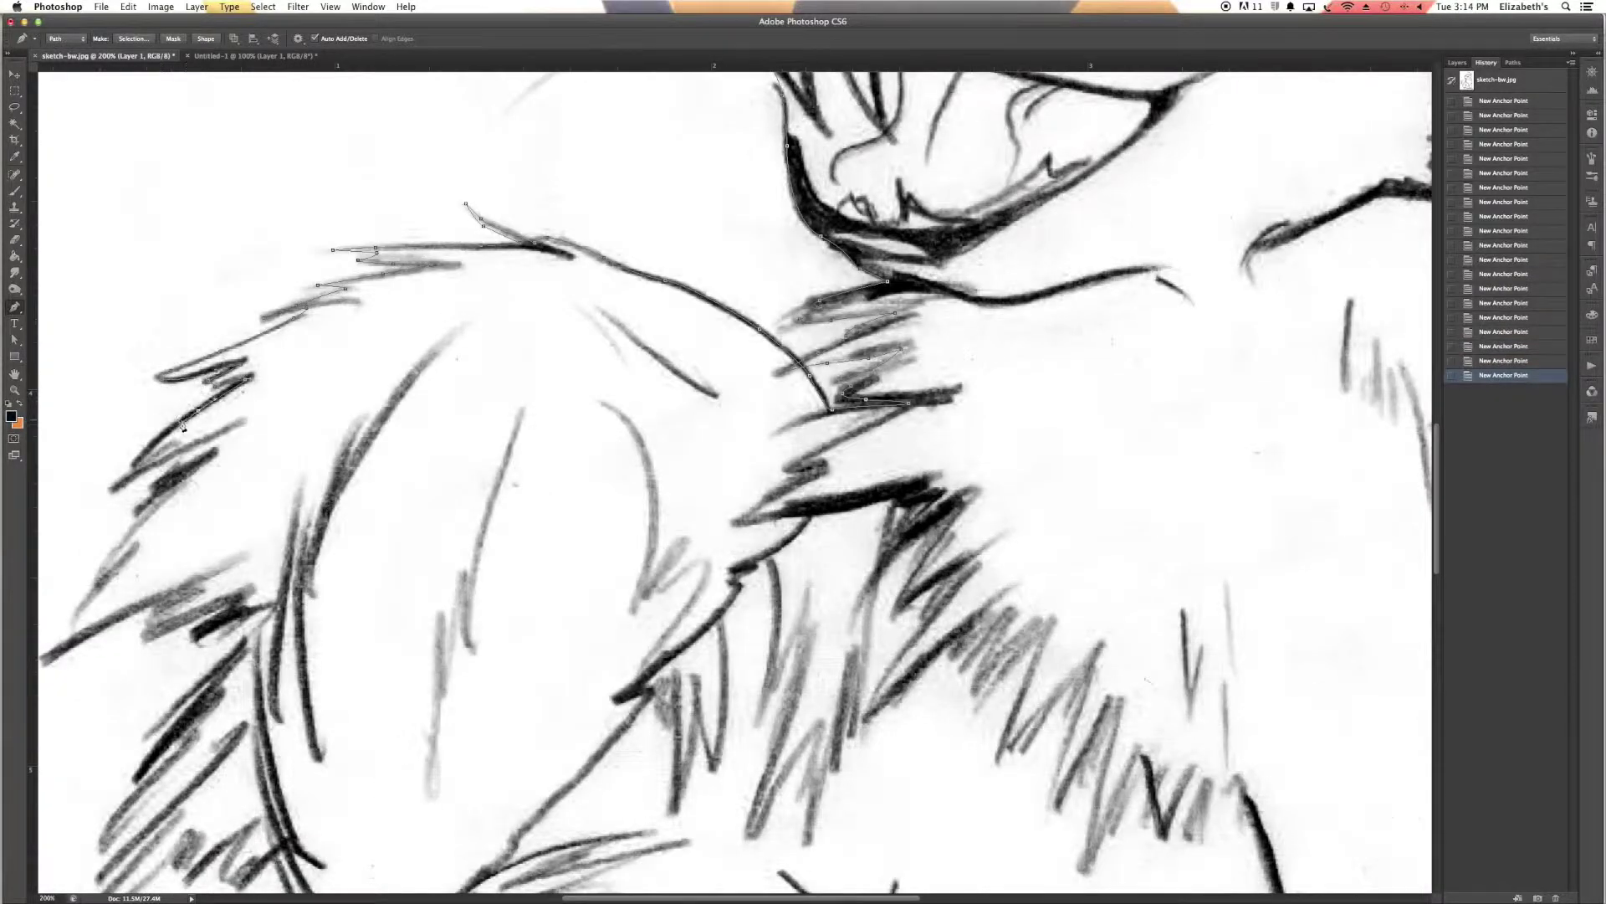
scroll(186, 416, "down", 1)
left_click(189, 402)
scroll(167, 419, "down", 3)
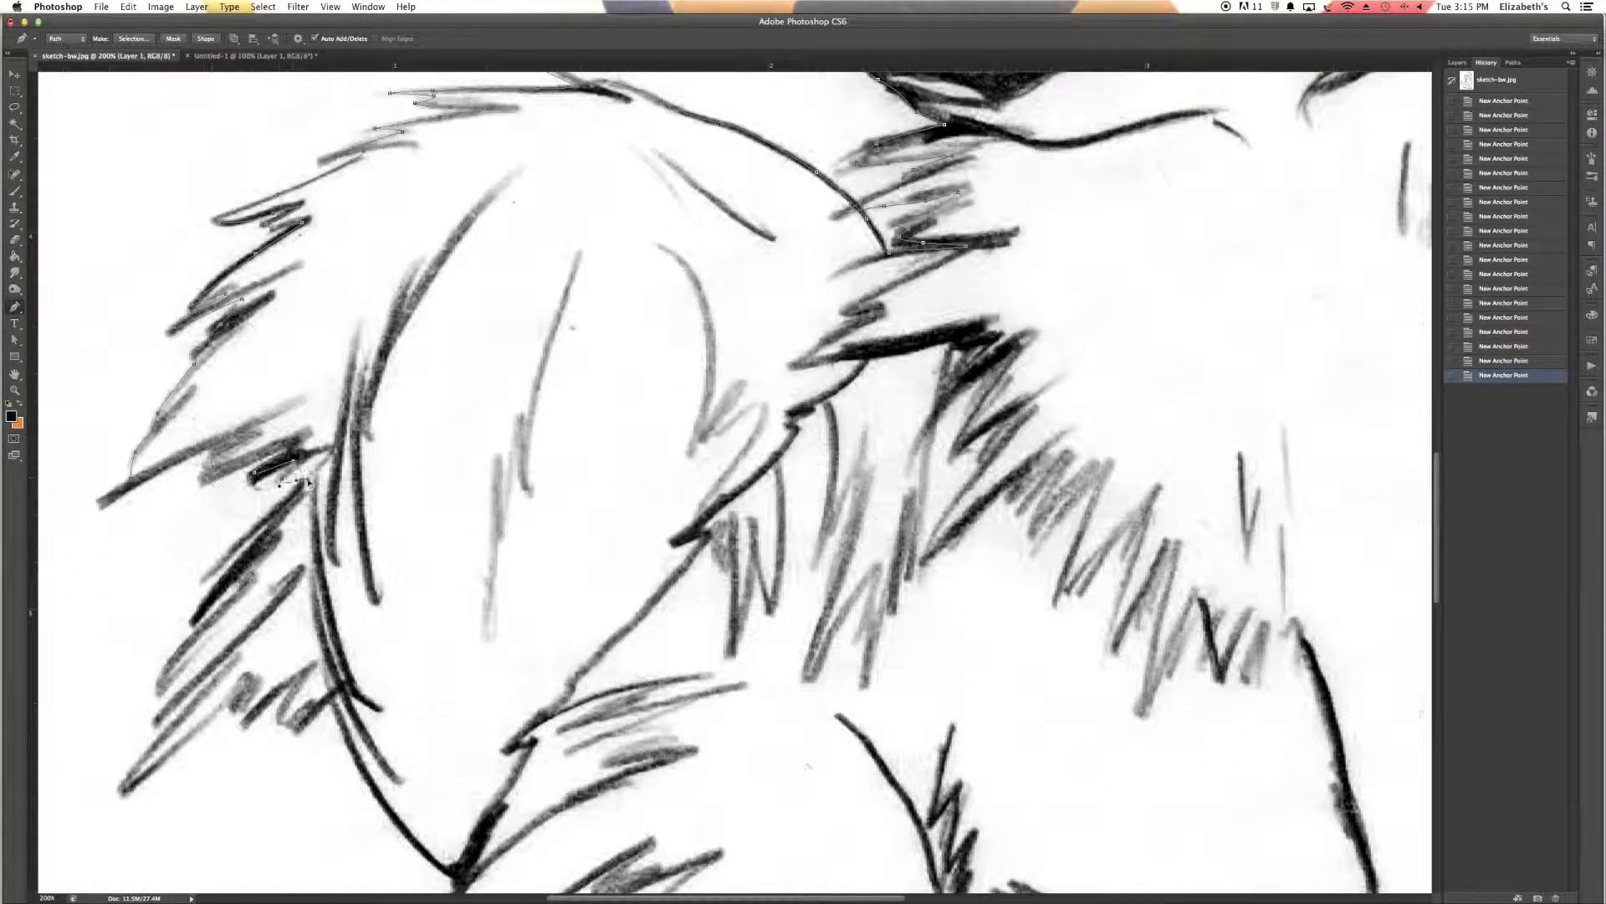
scroll(307, 479, "down", 3)
left_click(269, 497)
left_click(219, 535)
scroll(192, 586, "down", 2)
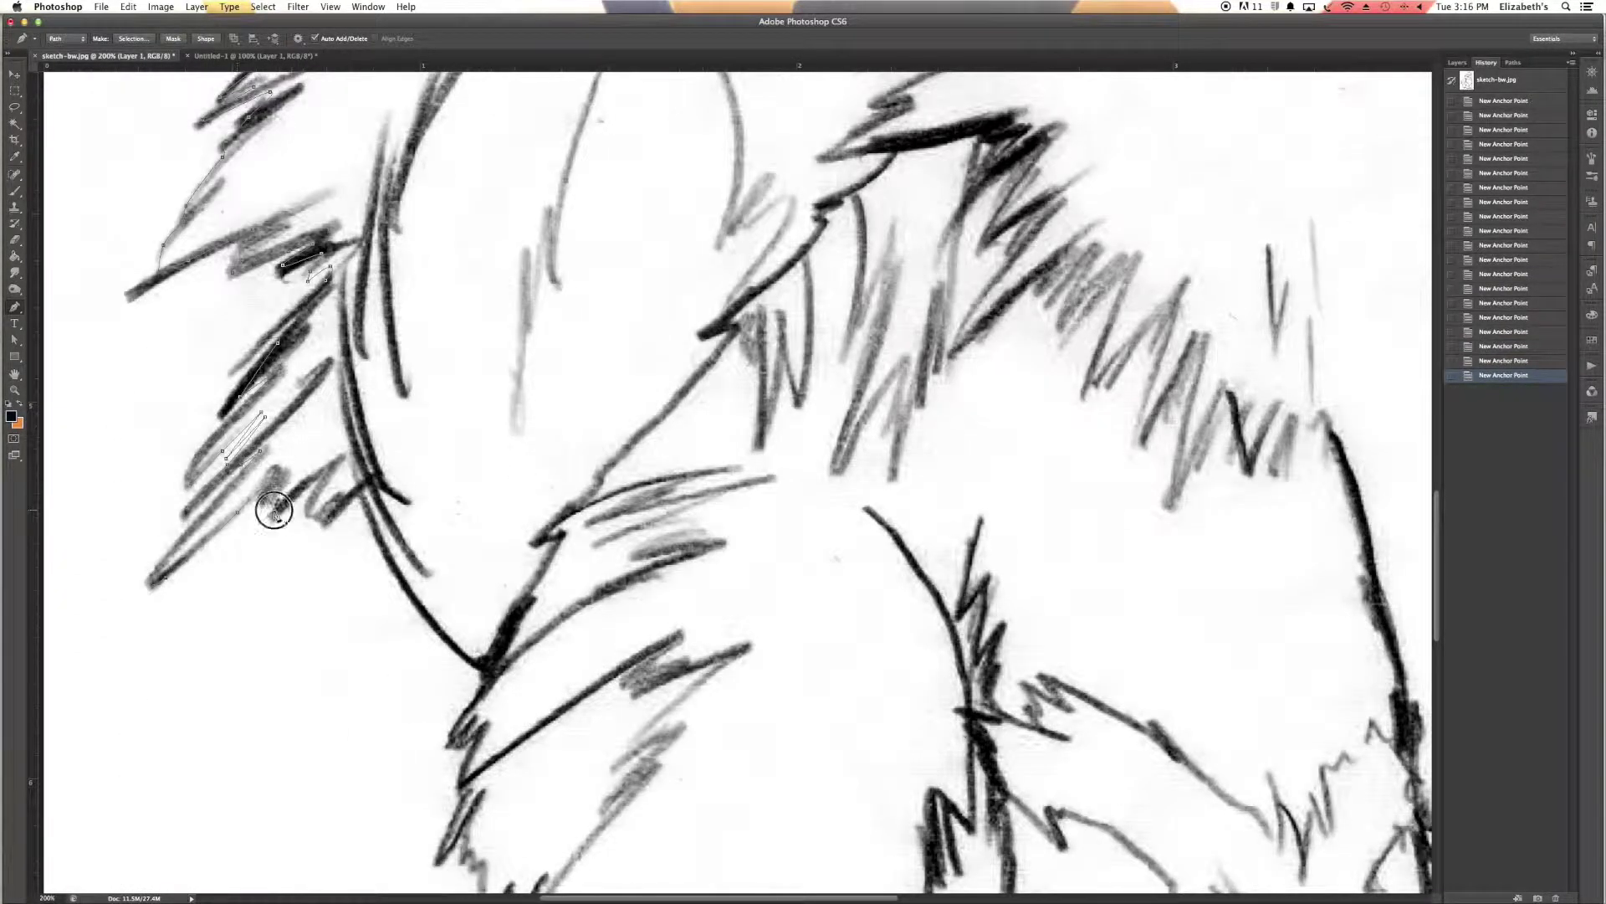
scroll(350, 508, "down", 3)
left_click(359, 506)
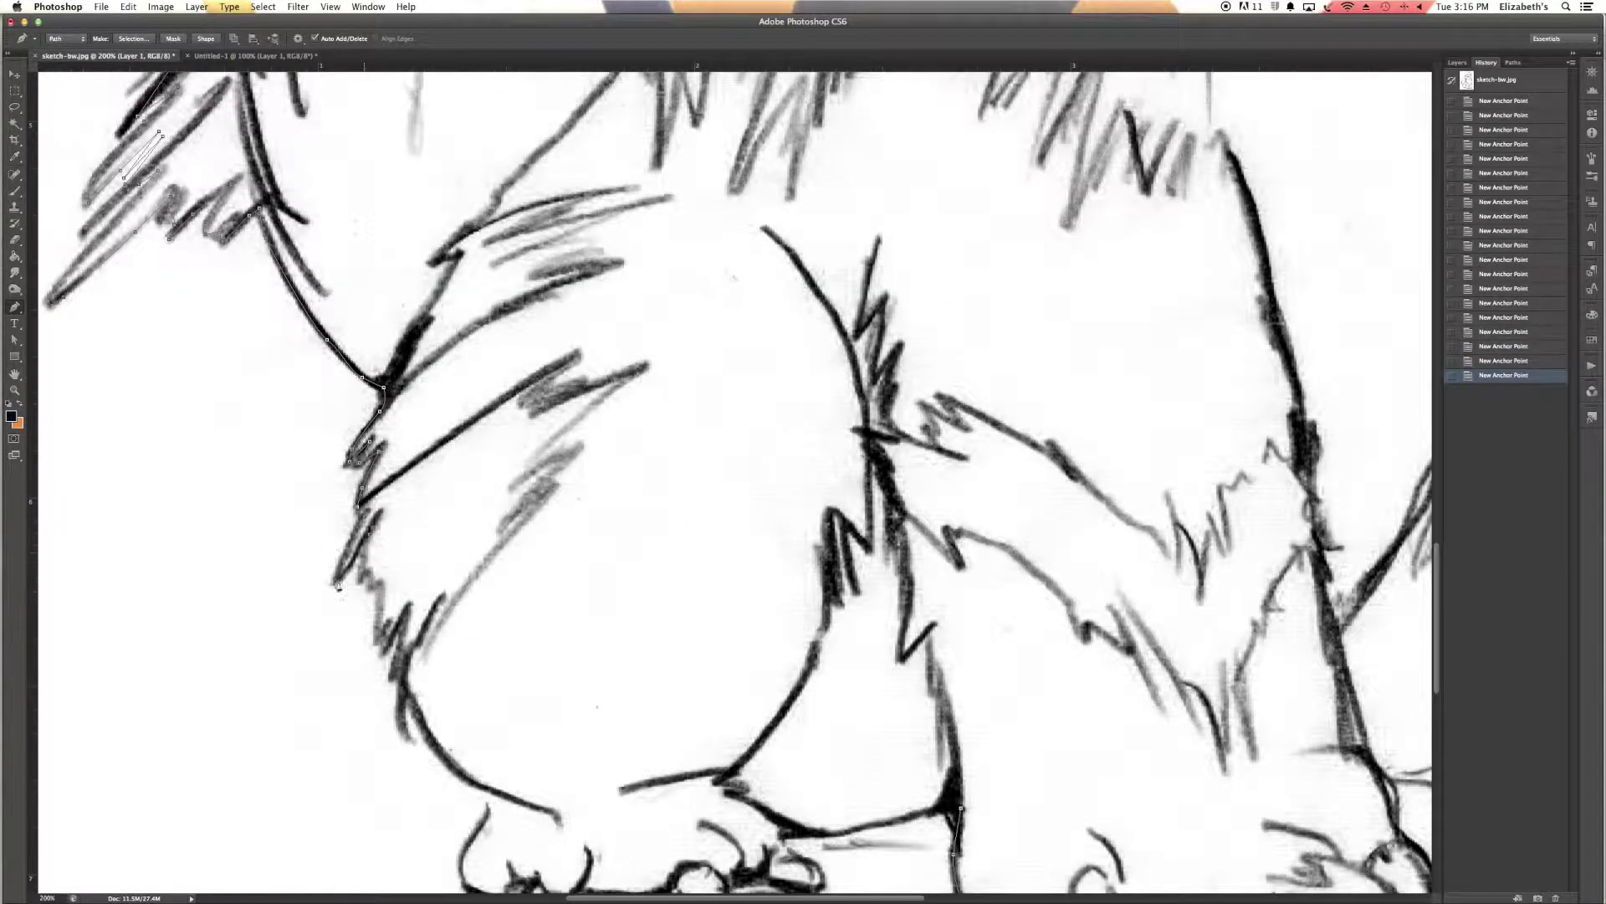
Finish the path along the curved toes, then fit the page to view Path 1.
left_click(383, 634)
scroll(423, 674, "down", 3)
left_click(480, 770)
left_click_drag(556, 759, 575, 760)
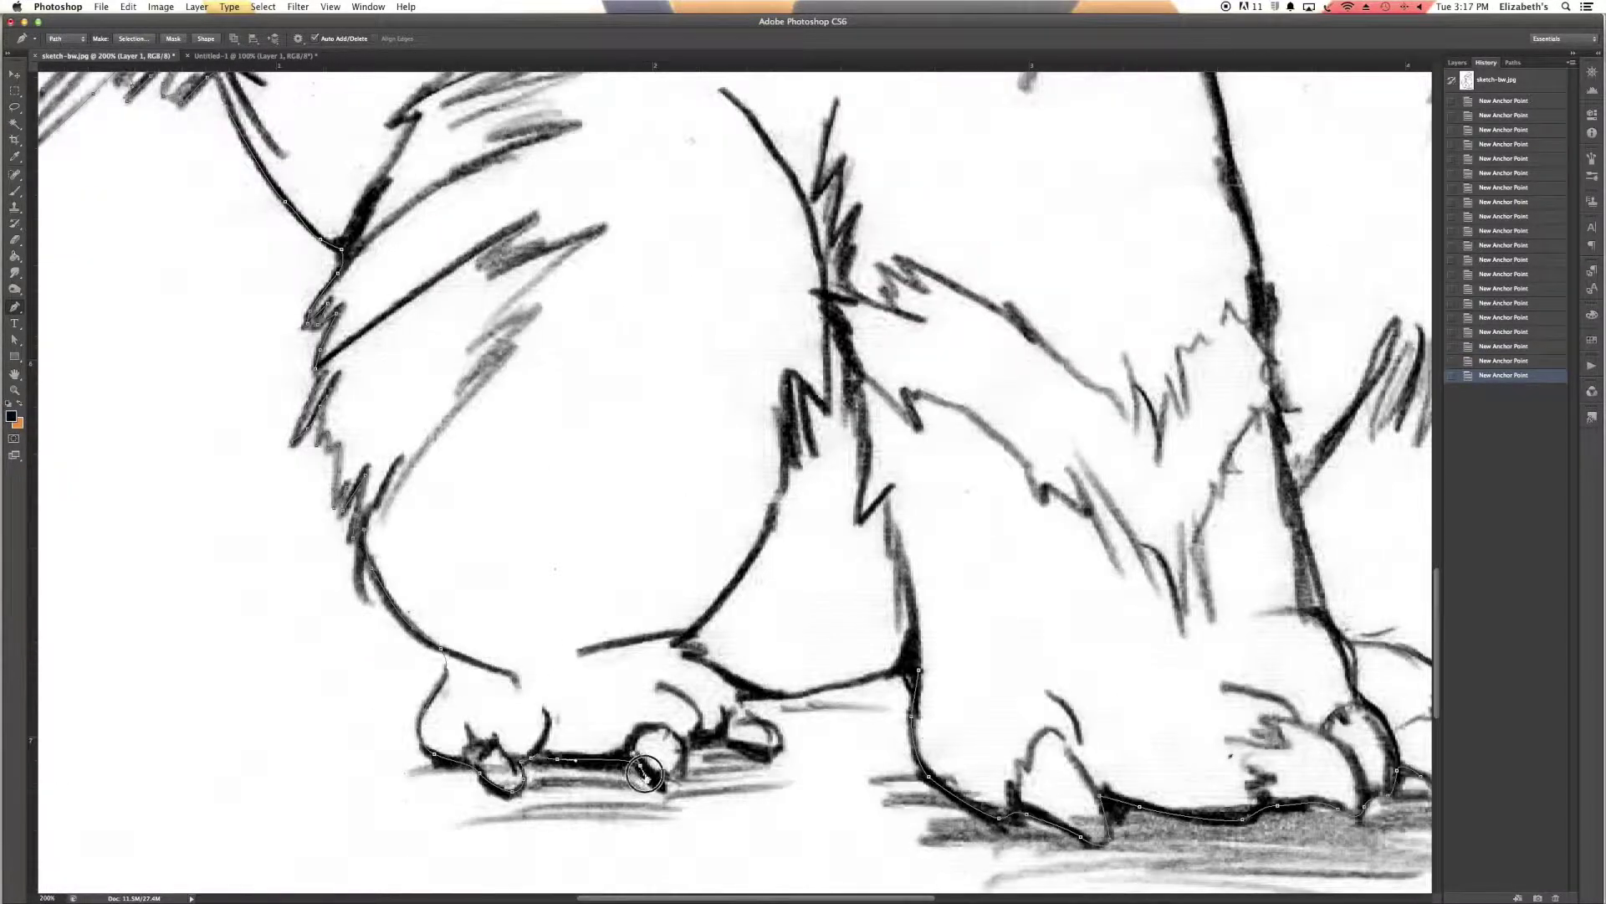
scroll(743, 705, "right", 3)
key("ctrl+0")
left_click(1513, 62)
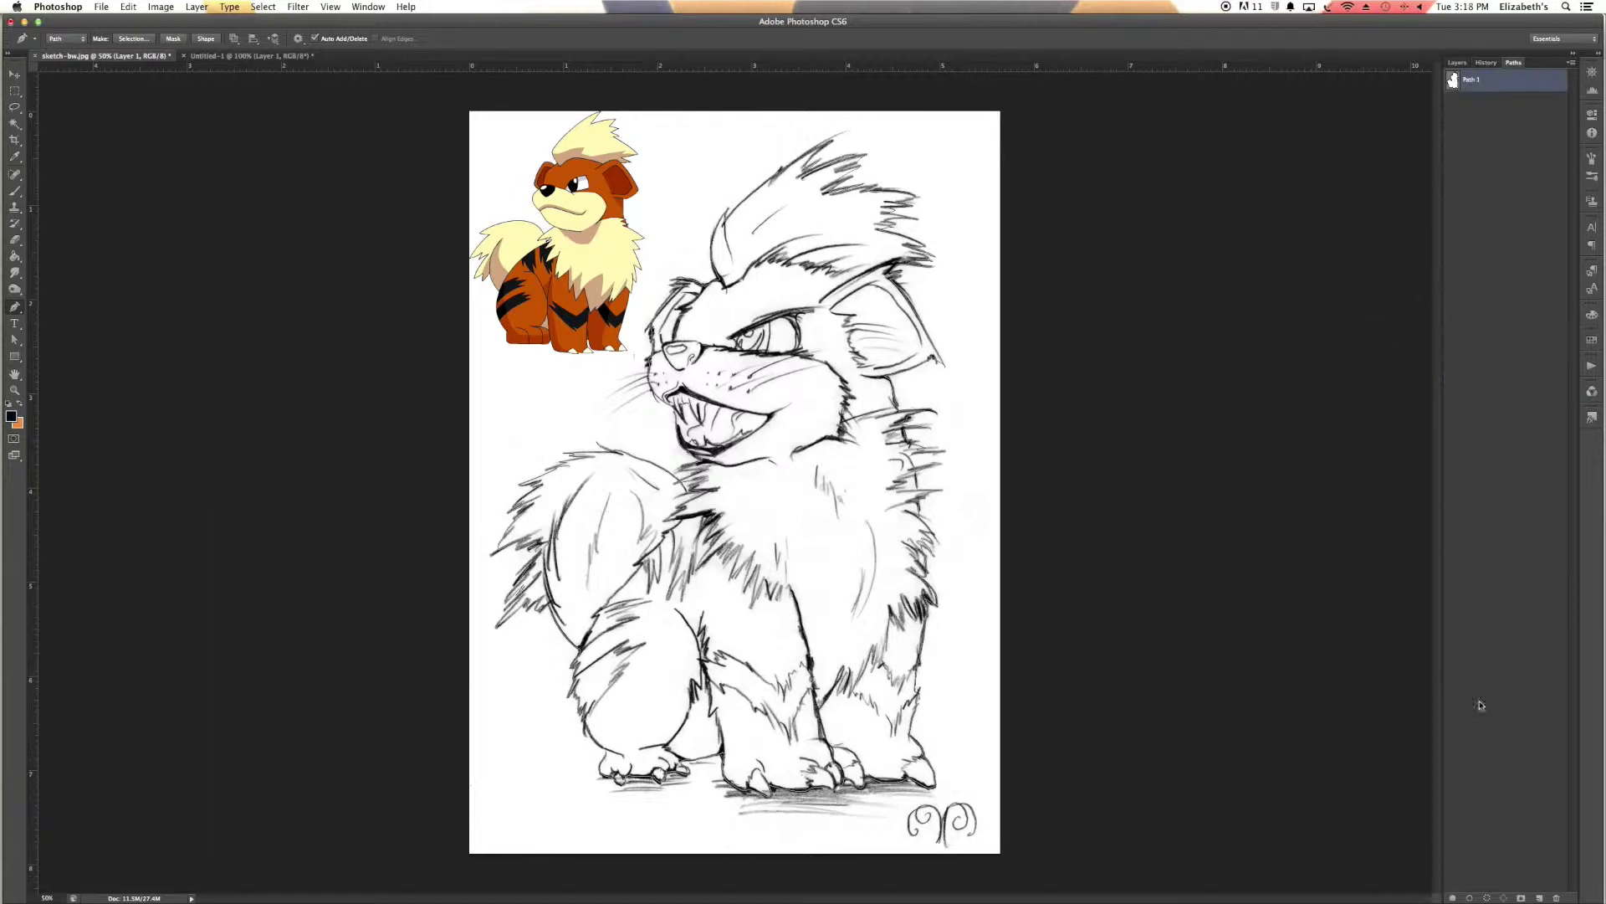
Fill the path selection with orange on a new layer beneath the sketch.
left_click(1487, 898)
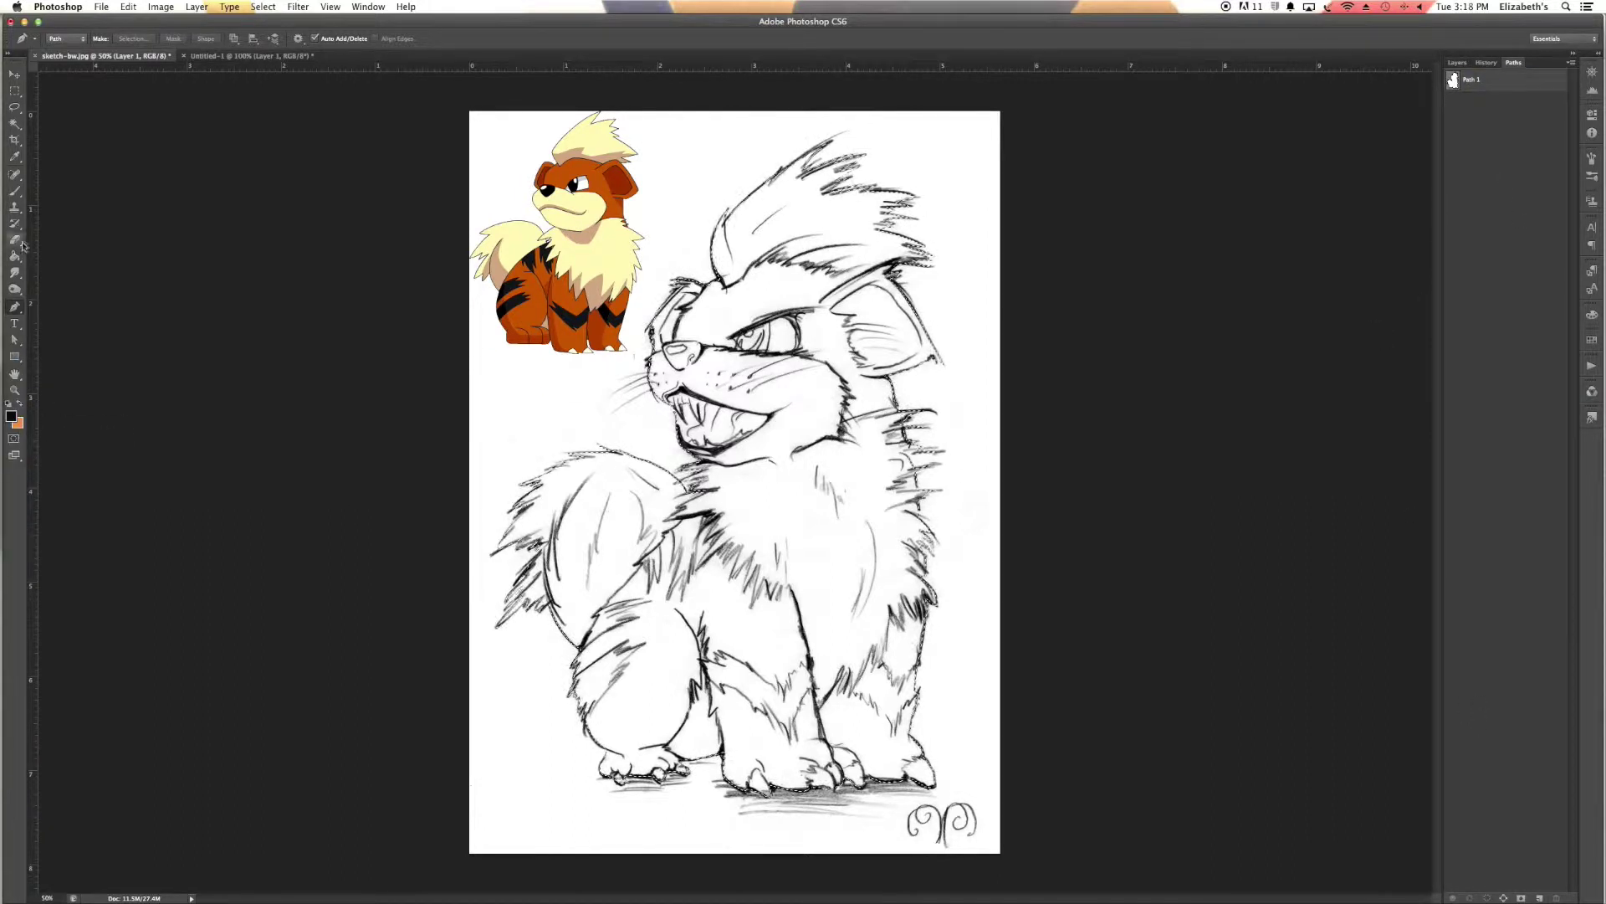
left_click(11, 415)
left_click(599, 200)
left_click(1328, 361)
left_click(1458, 62)
left_click(1539, 898)
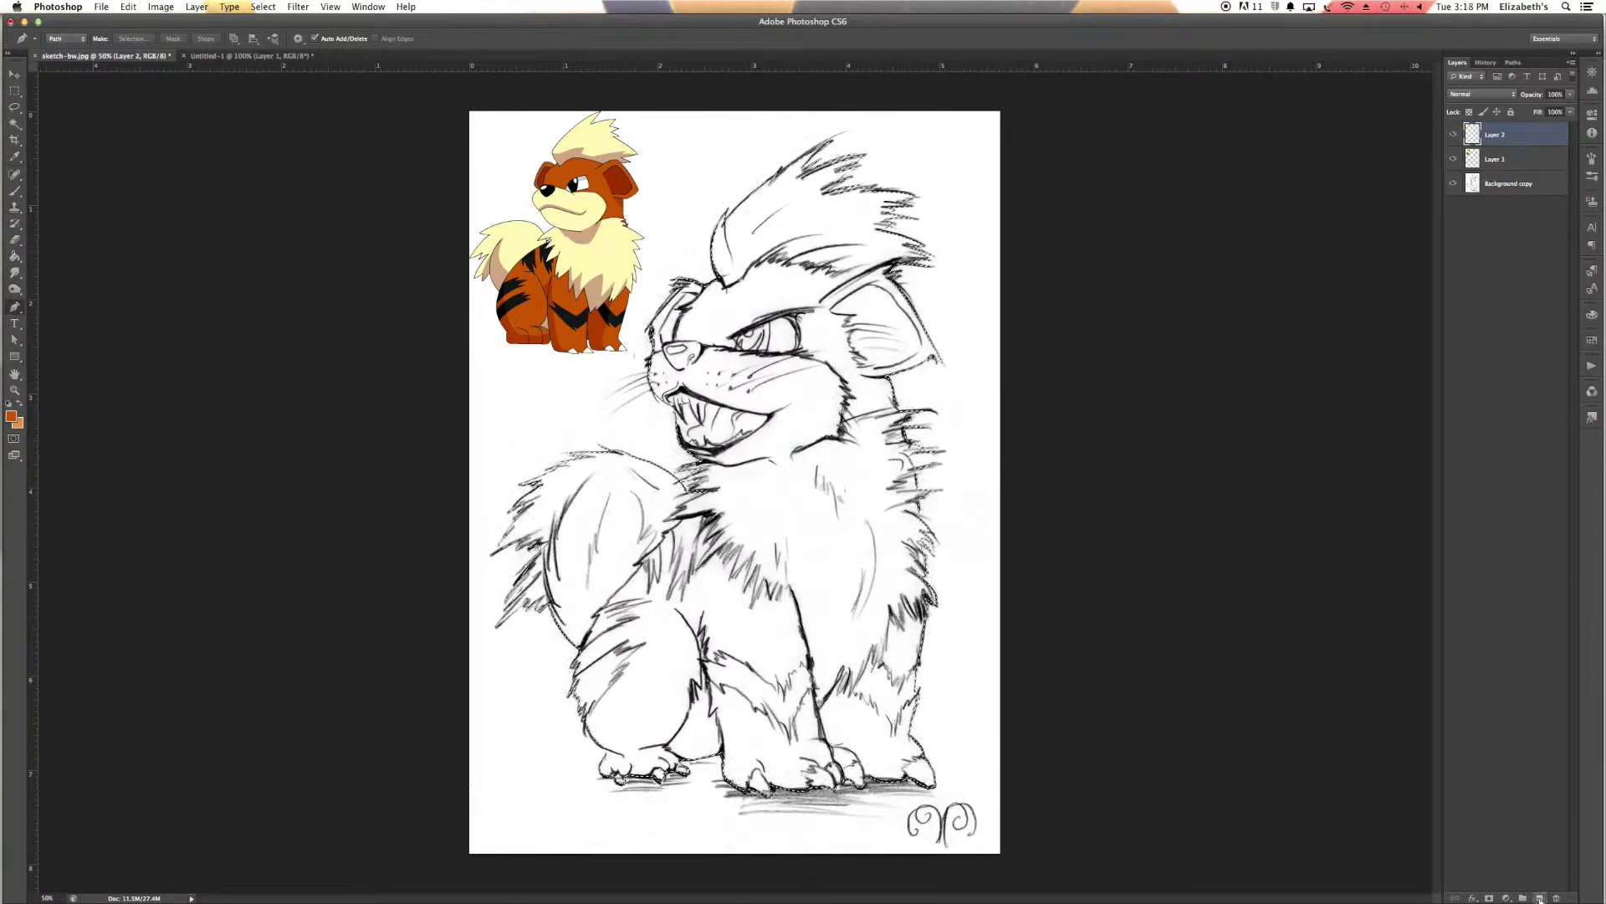
left_click_drag(1507, 185, 1506, 127)
left_click(1495, 159)
left_click(14, 257)
left_click(669, 360)
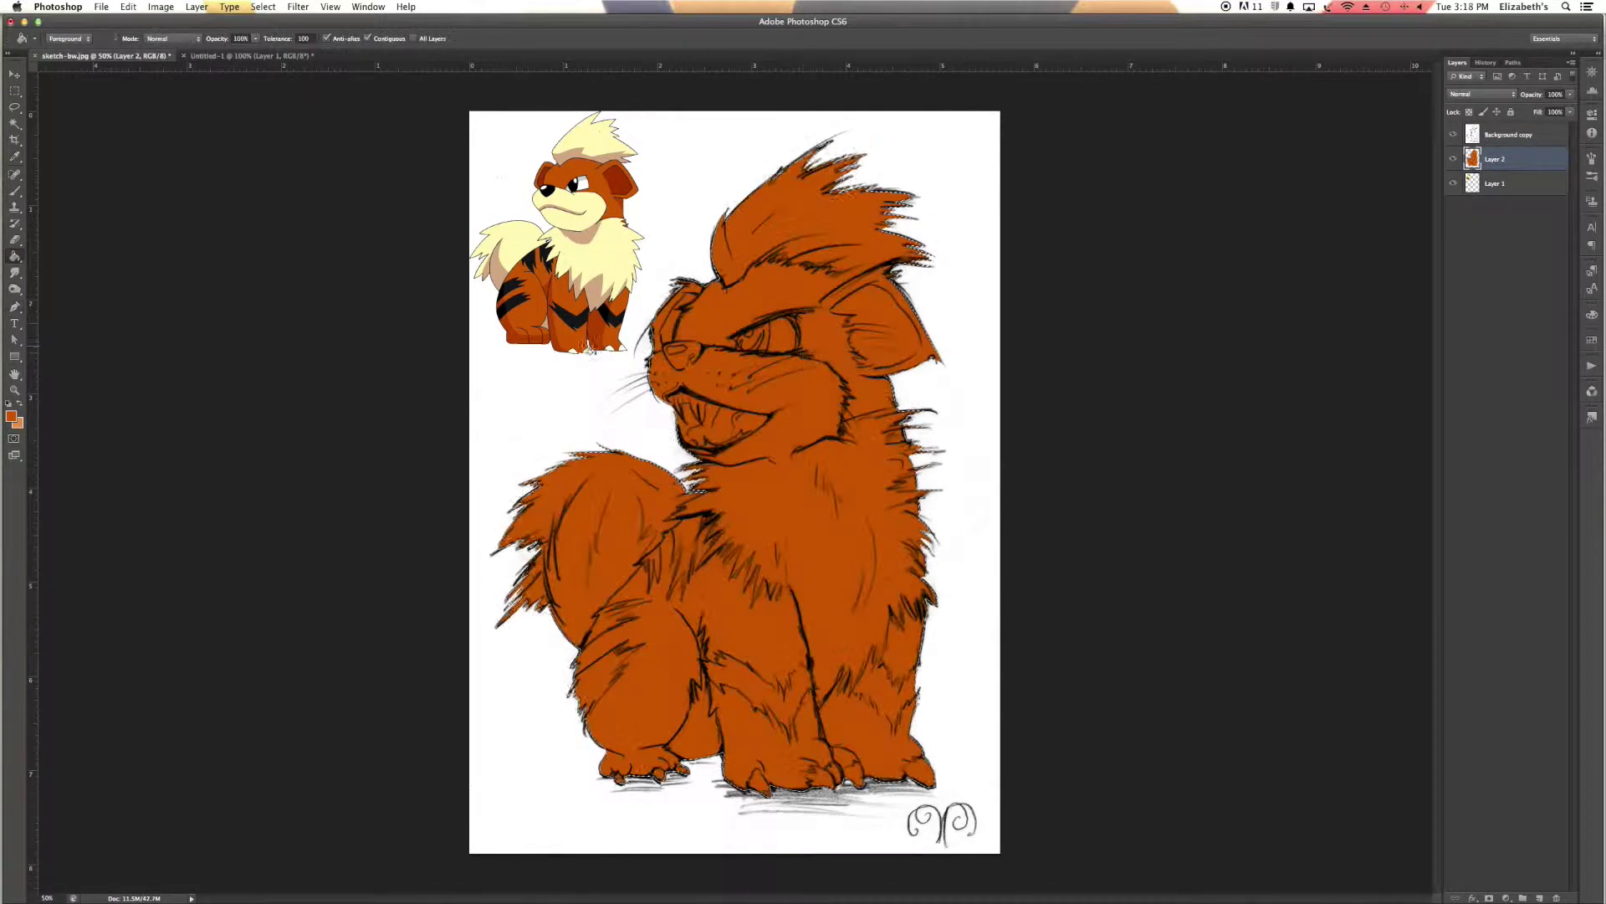
Try a dark Multiply shading stroke on a new layer, then revert it in History.
left_click(14, 239)
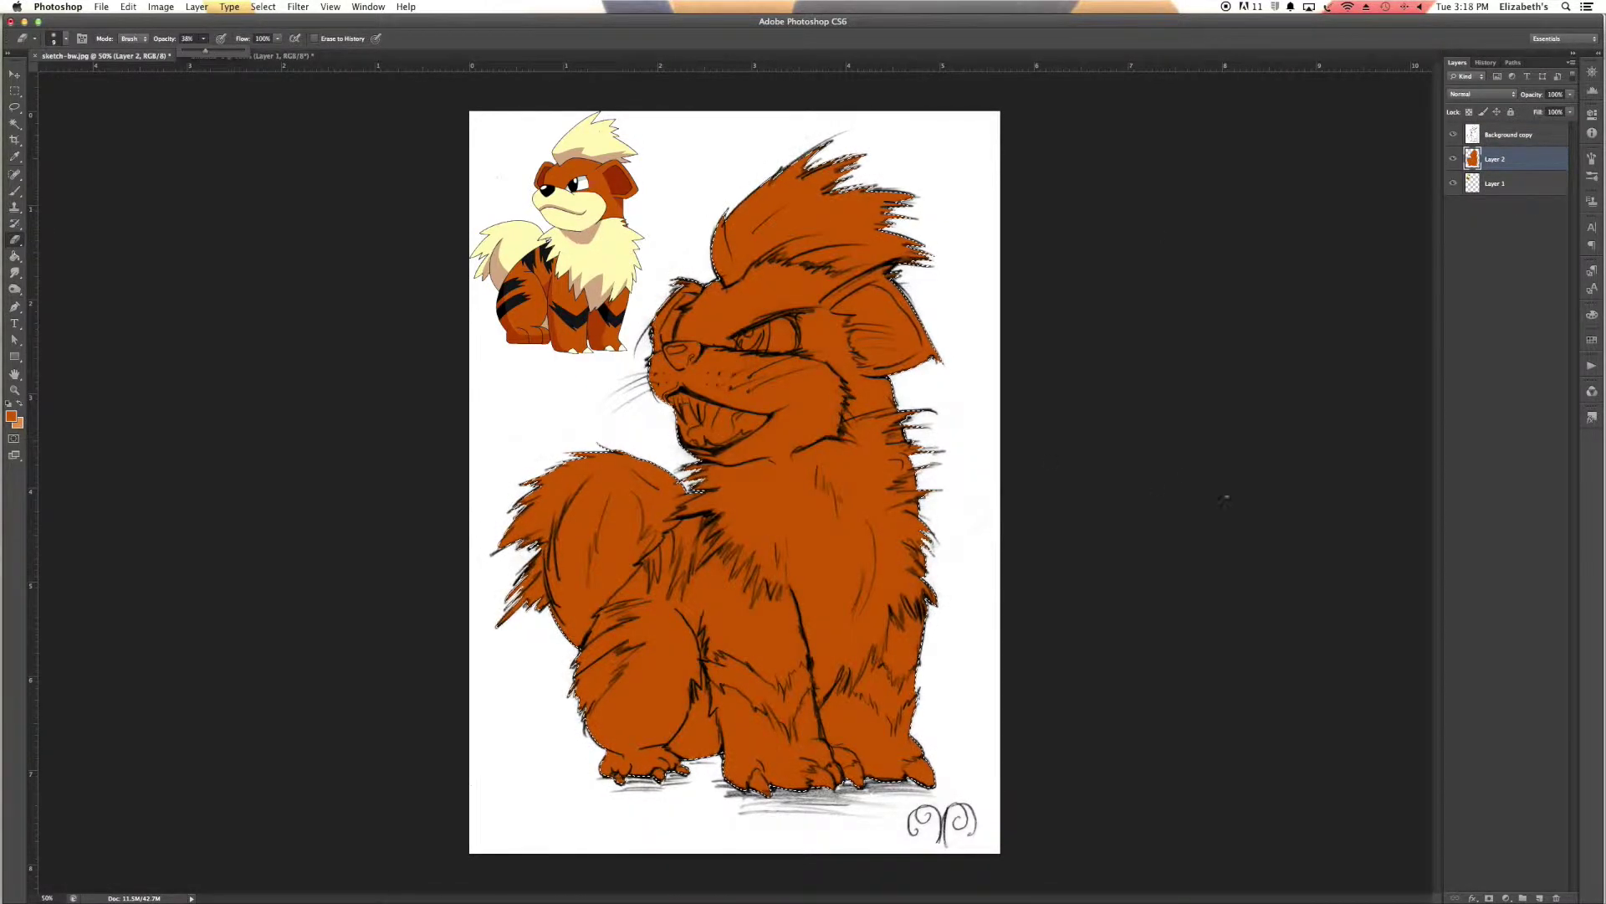
left_click(1540, 898)
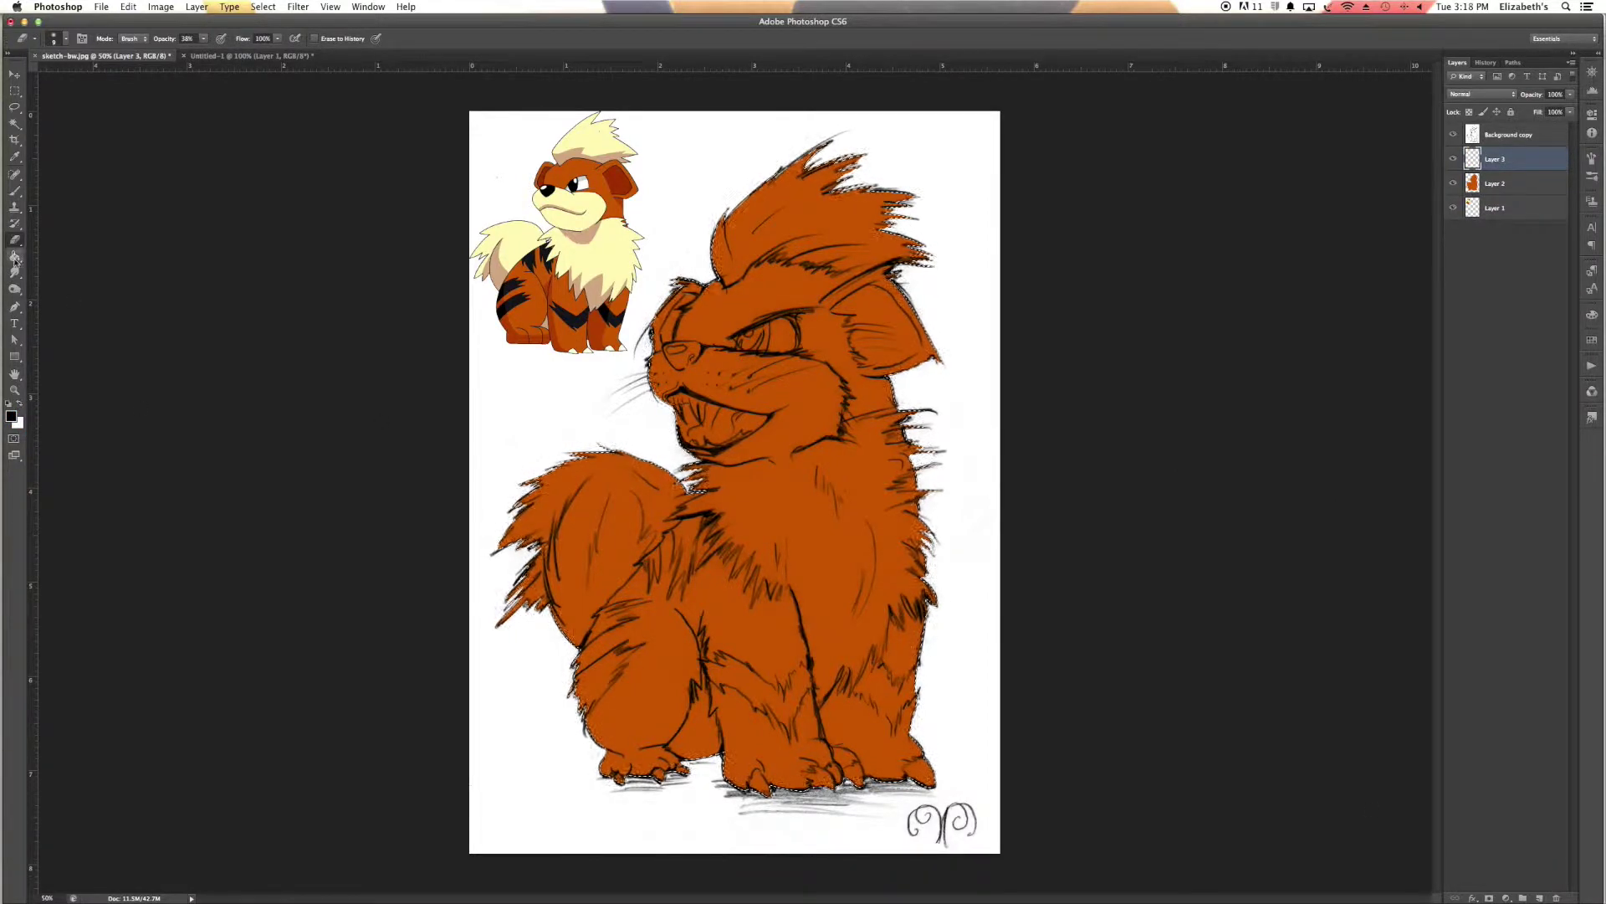
key("b")
left_click_drag(711, 620, 749, 778)
left_click(1481, 94)
left_click(1473, 125)
left_click(1486, 62)
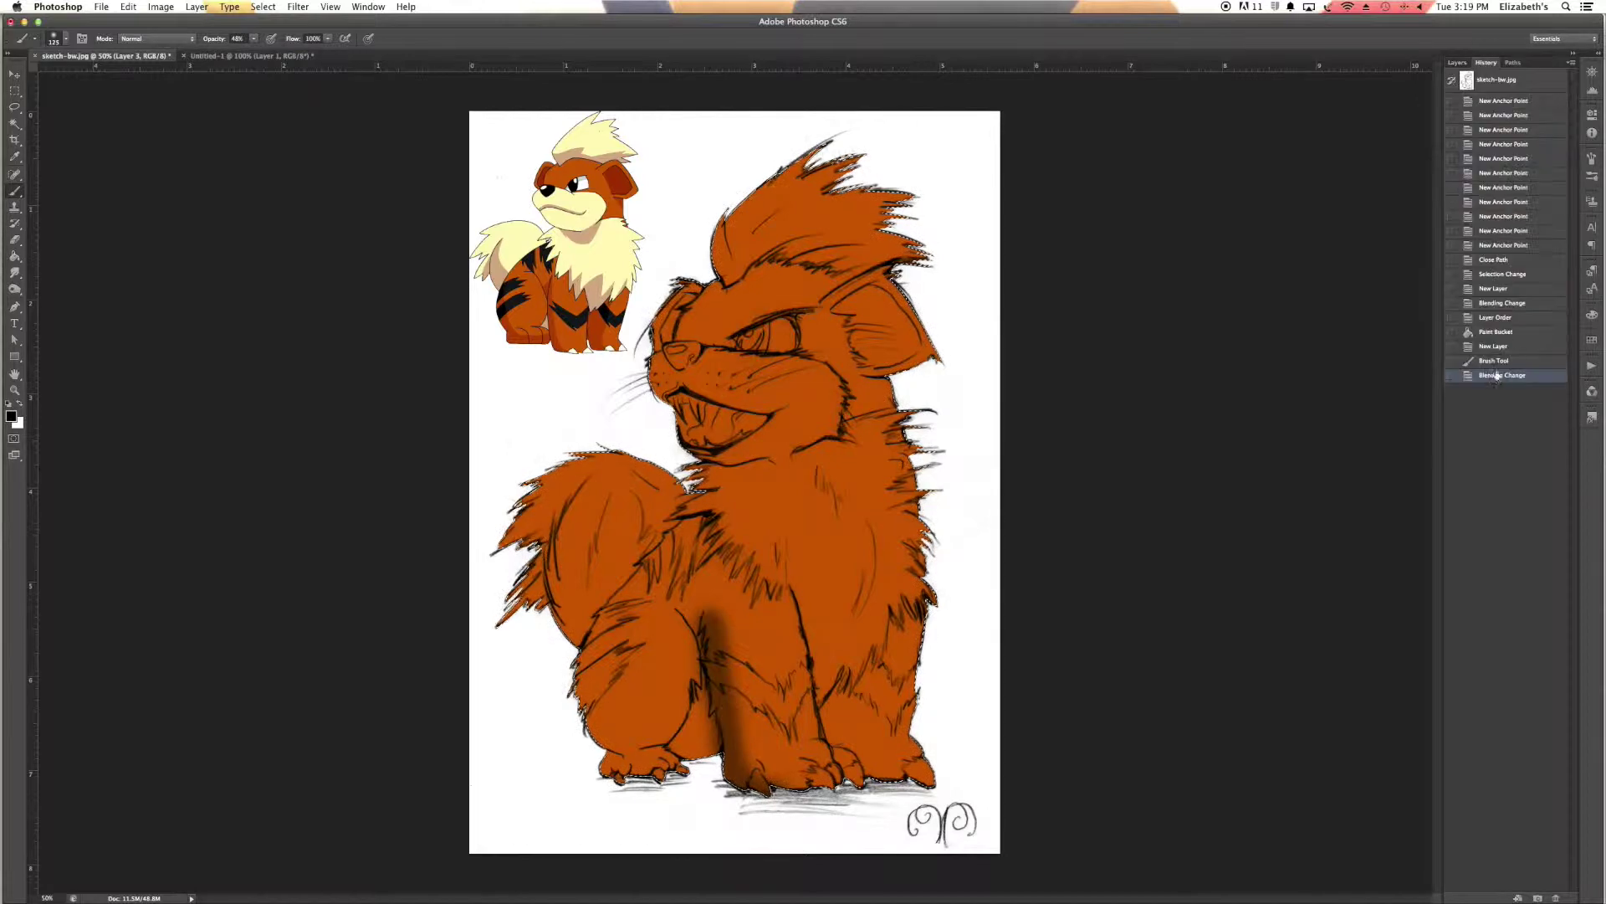
left_click(1497, 361)
left_click(1458, 62)
Set the foreground to deep red a12a00 and paint shading on the lower belly.
left_click(11, 415)
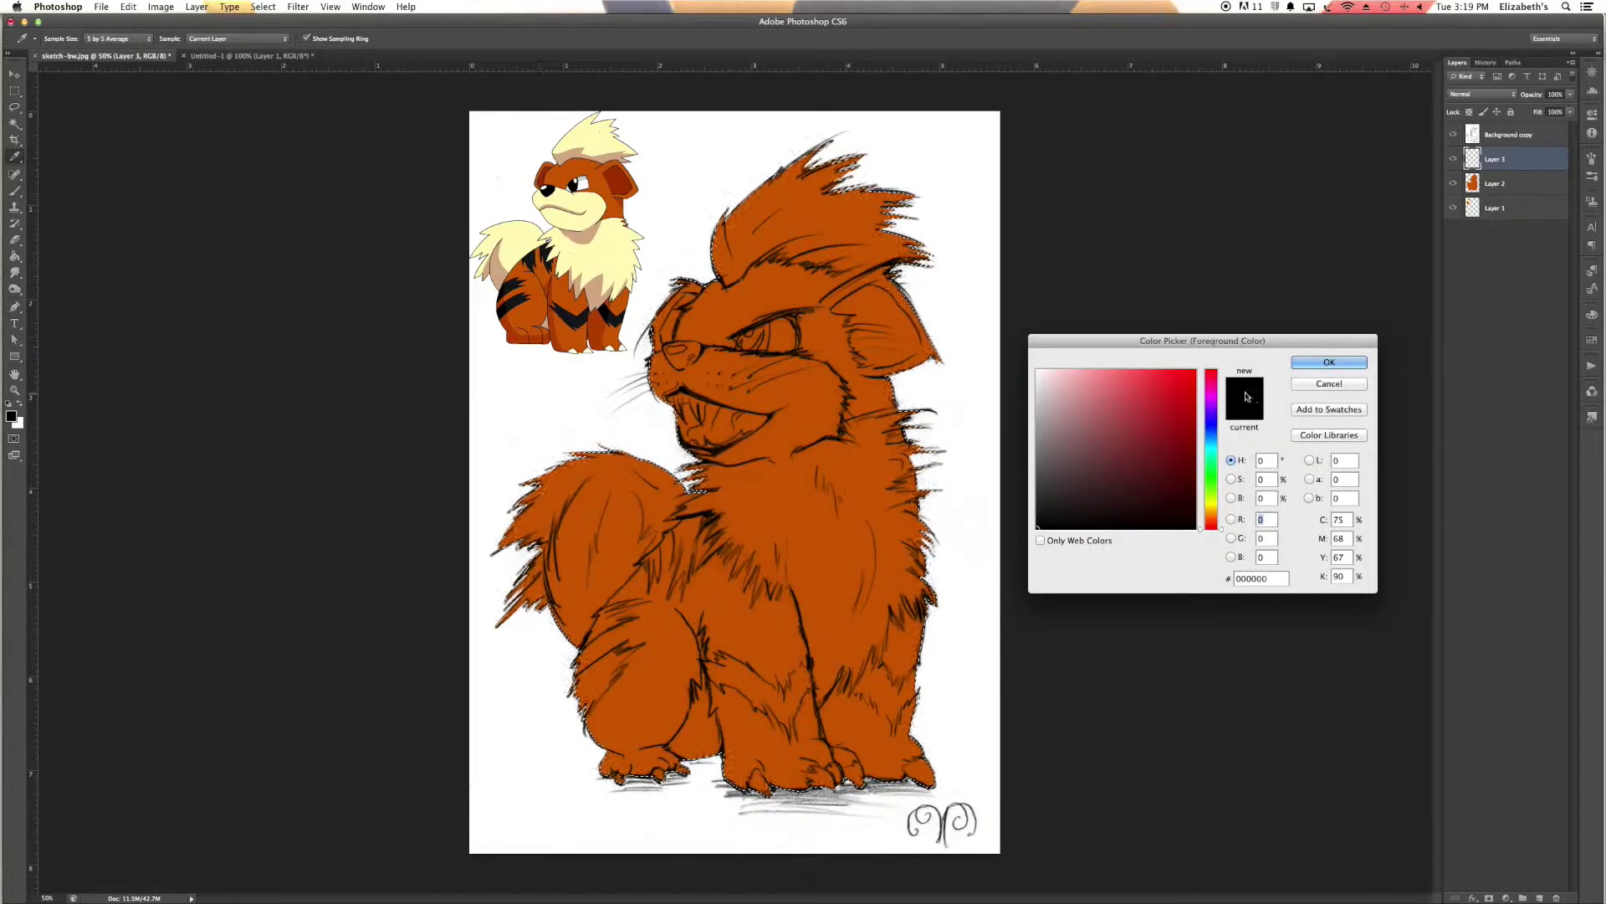
left_click(1306, 362)
left_click(1495, 207)
left_click(11, 416)
left_click(1305, 363)
left_click(11, 416)
left_click(1211, 519)
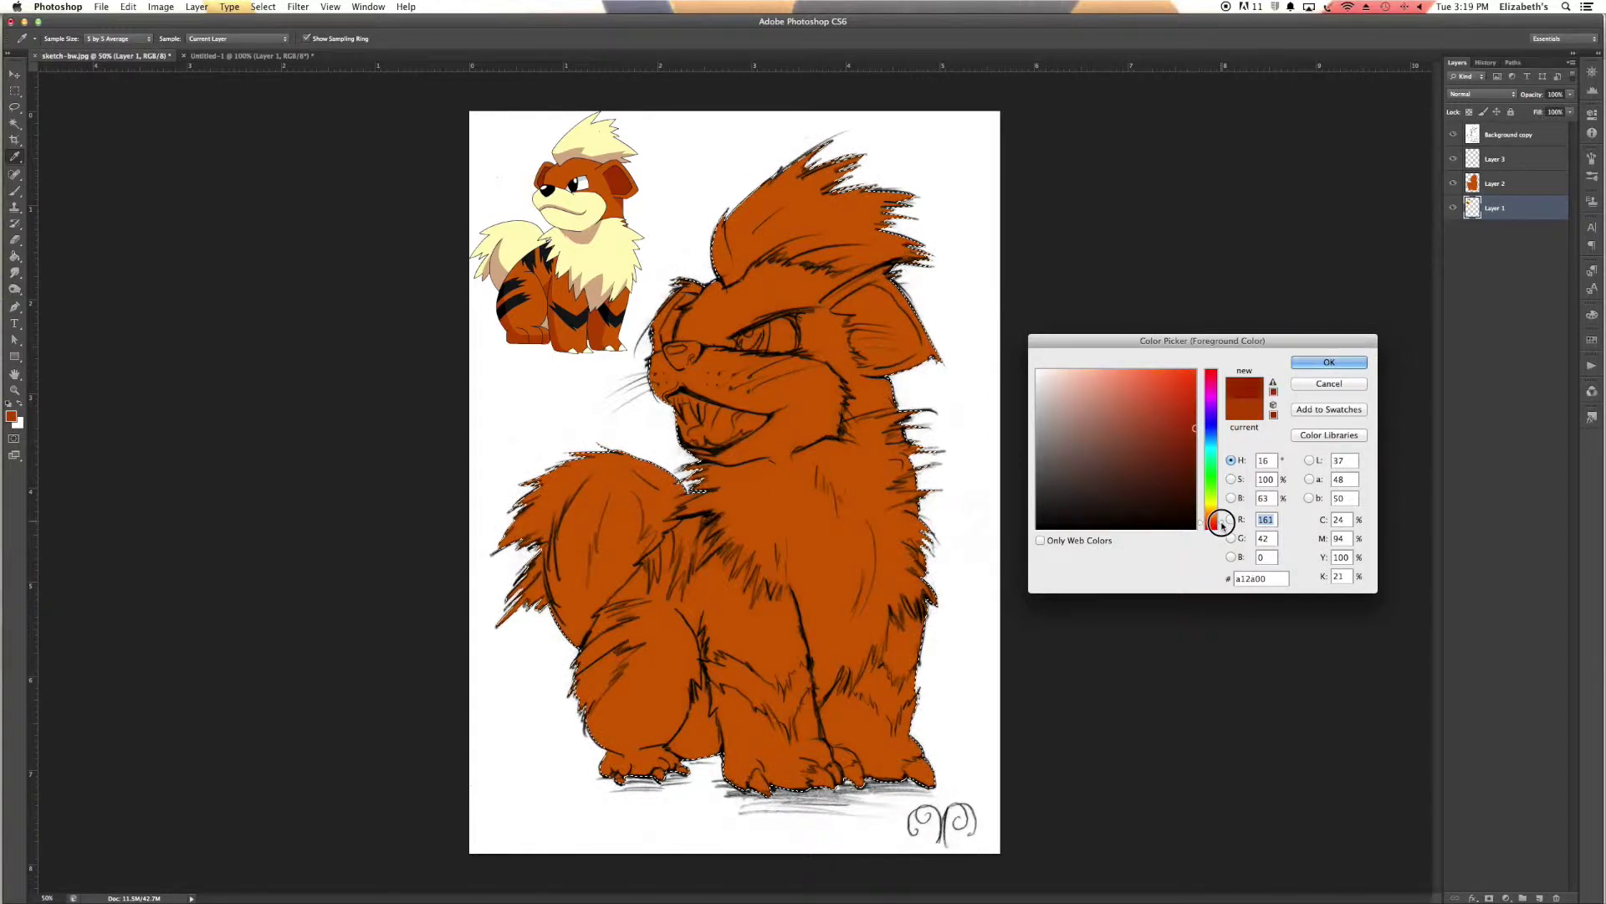
left_click(1328, 361)
left_click(1495, 159)
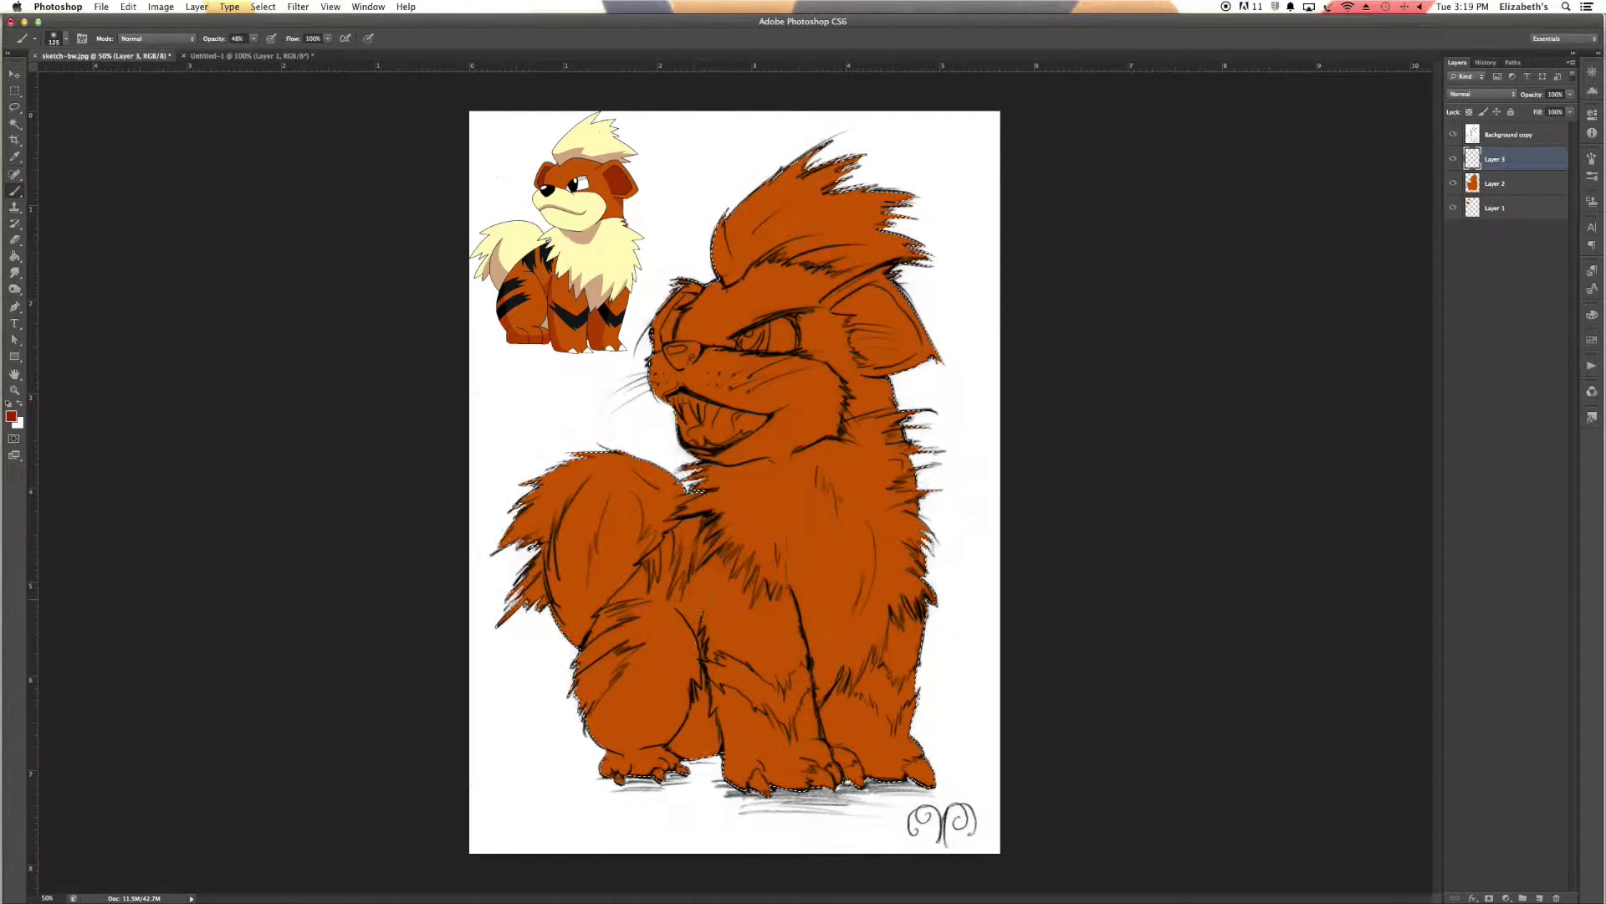
left_click(12, 416)
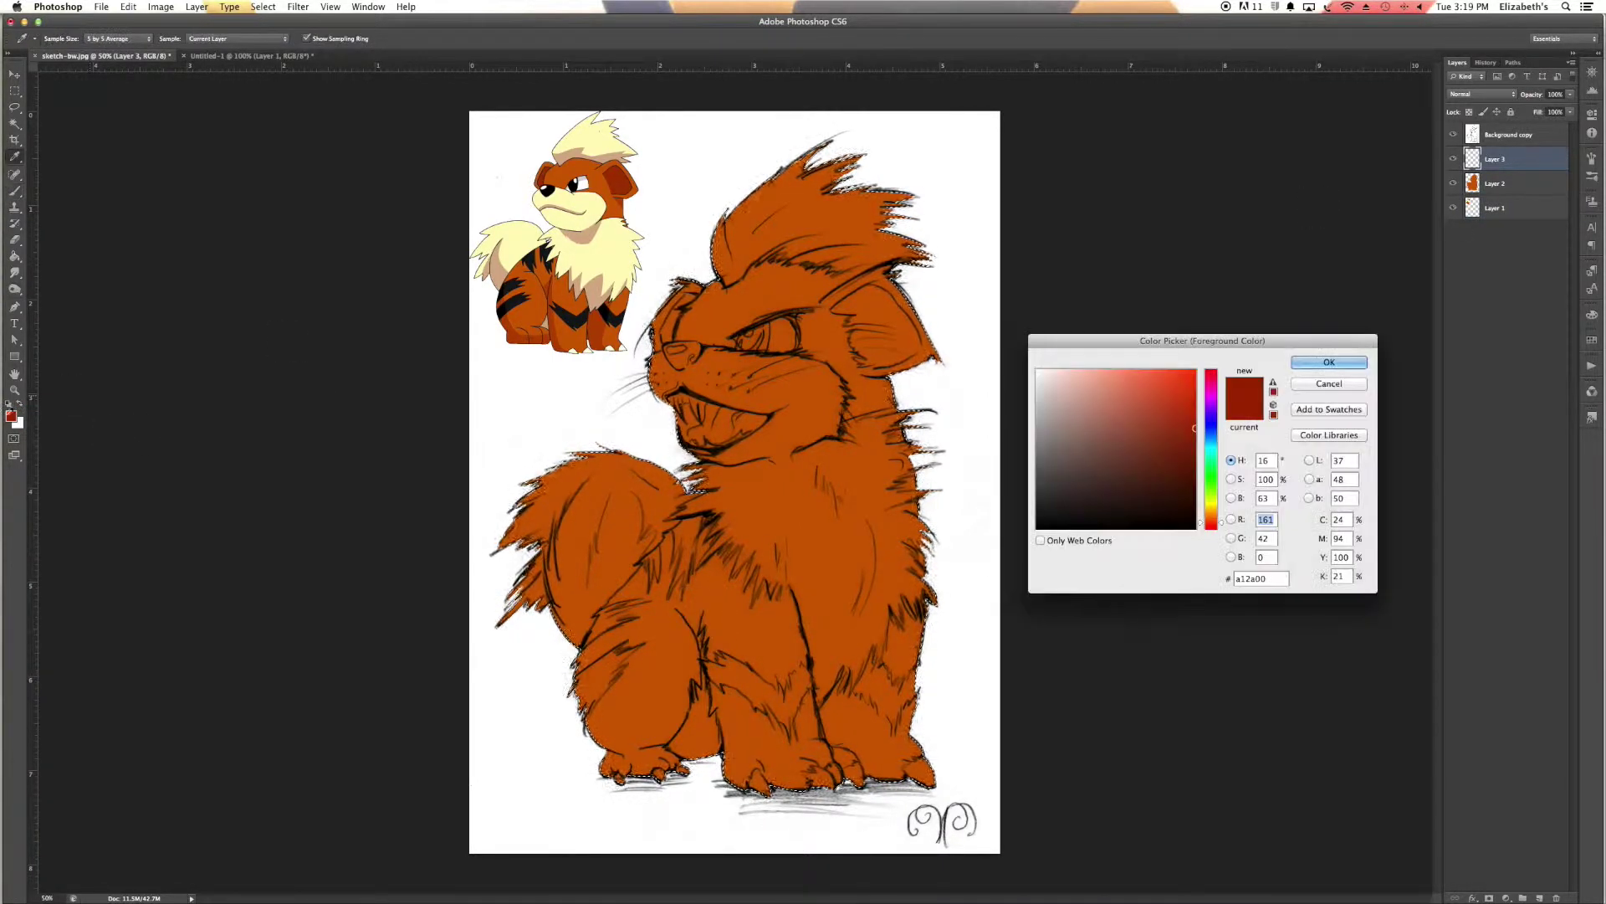
left_click(1328, 361)
left_click_drag(724, 707, 702, 640)
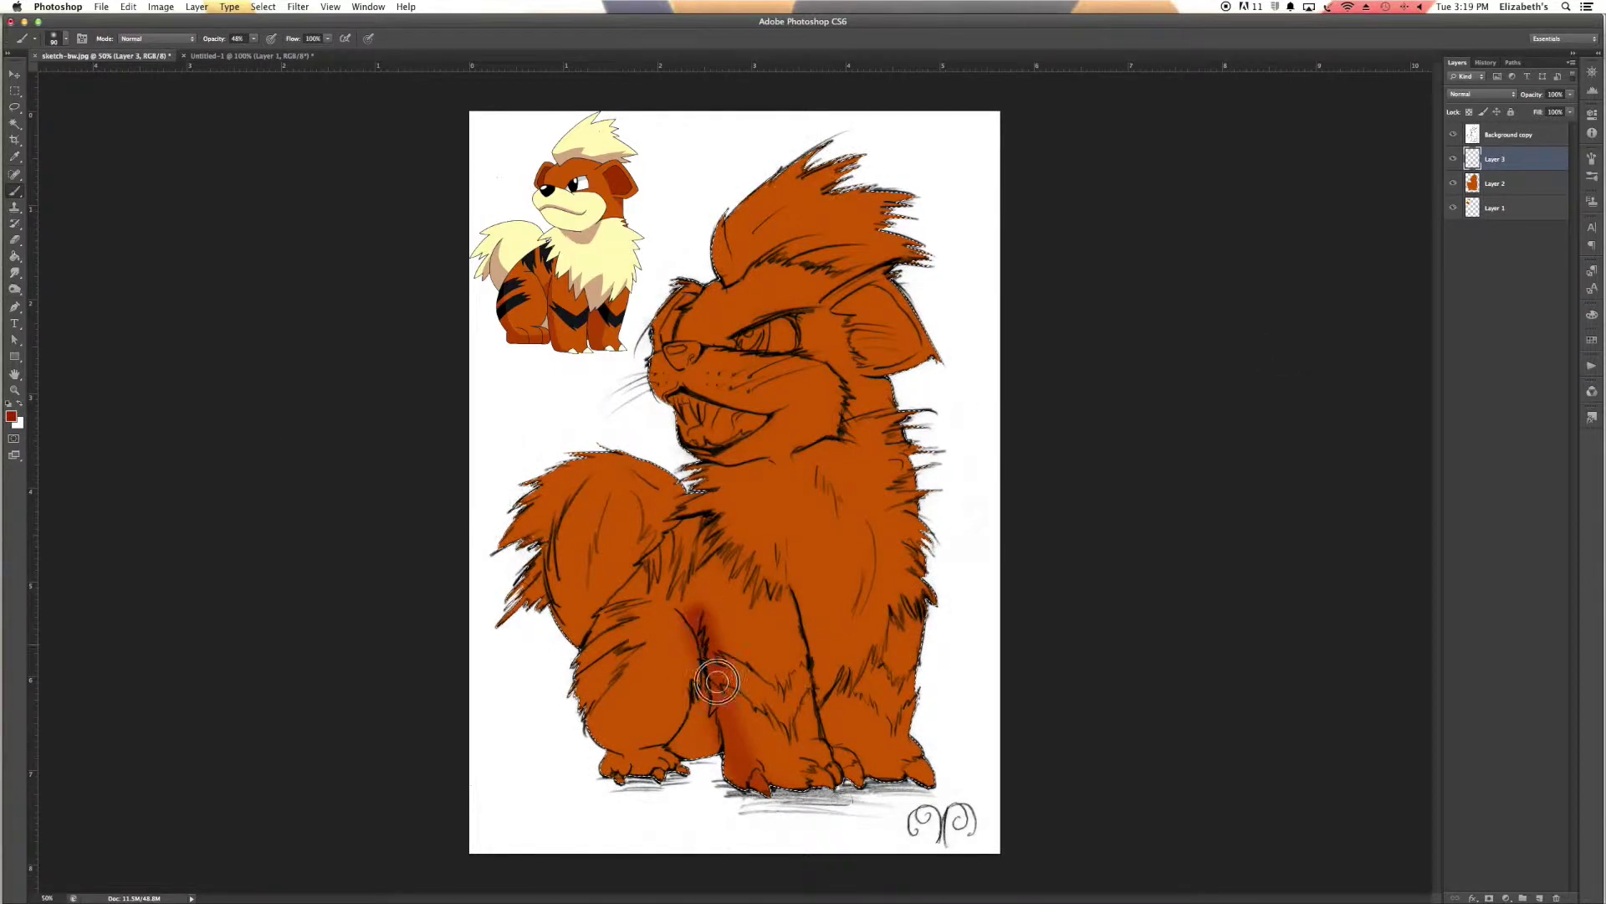
Enlarge the brush to 200 and shade the right leg, forehead and hind leg dark red.
key("bracketright")
key("bracketright")
key("bracketright")
left_click_drag(849, 717, 862, 627)
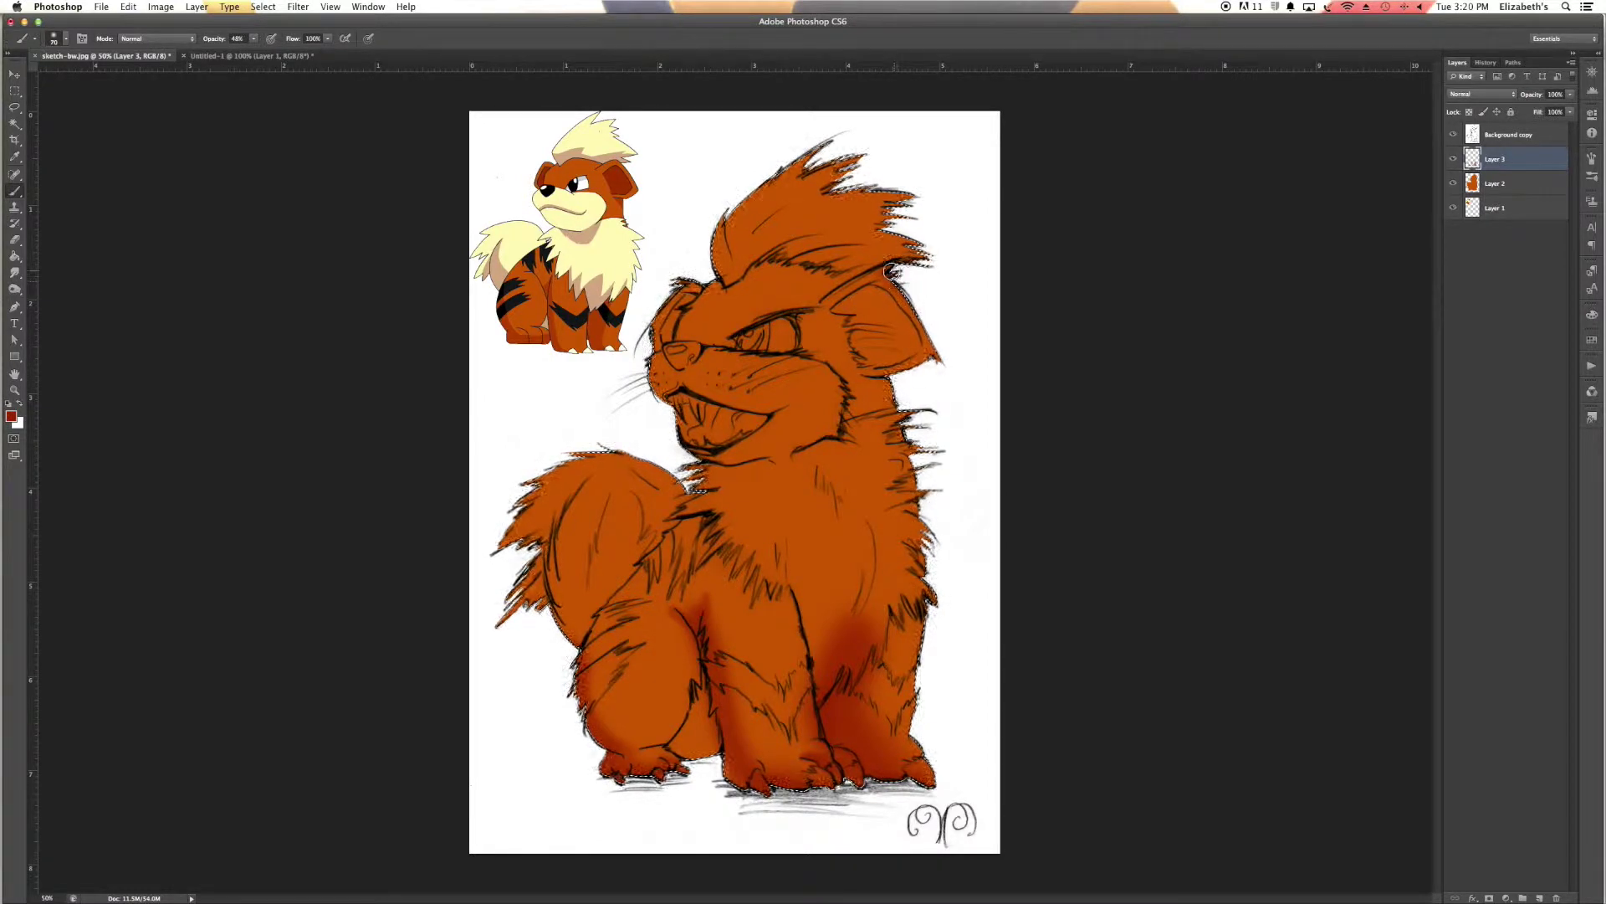
left_click_drag(837, 268, 757, 266)
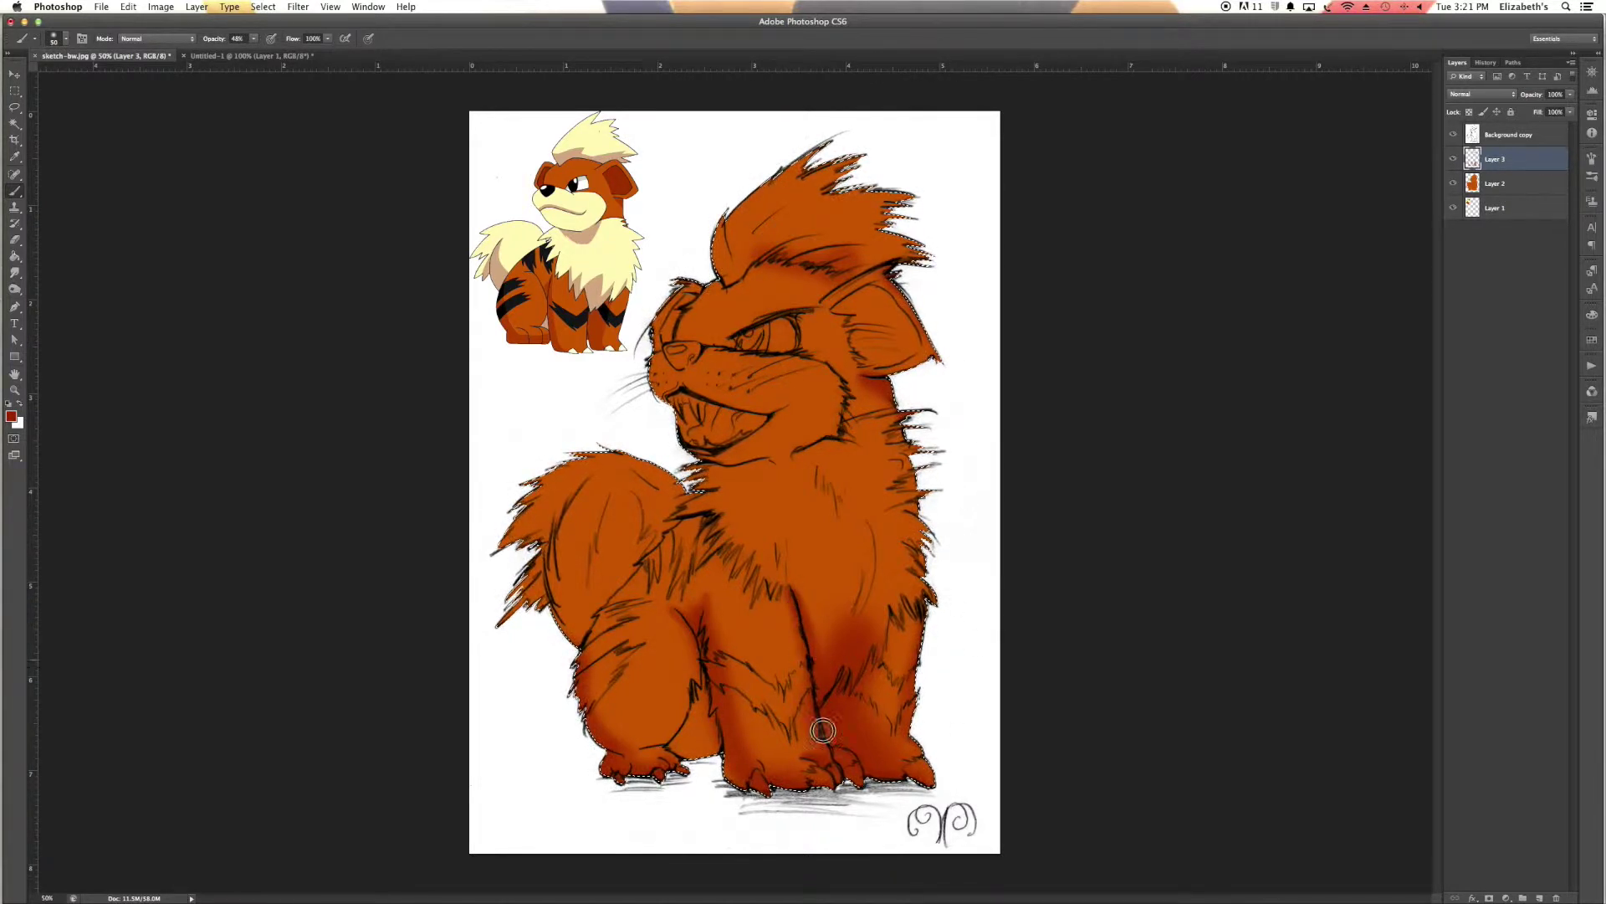
left_click(17, 422)
left_click(1332, 362)
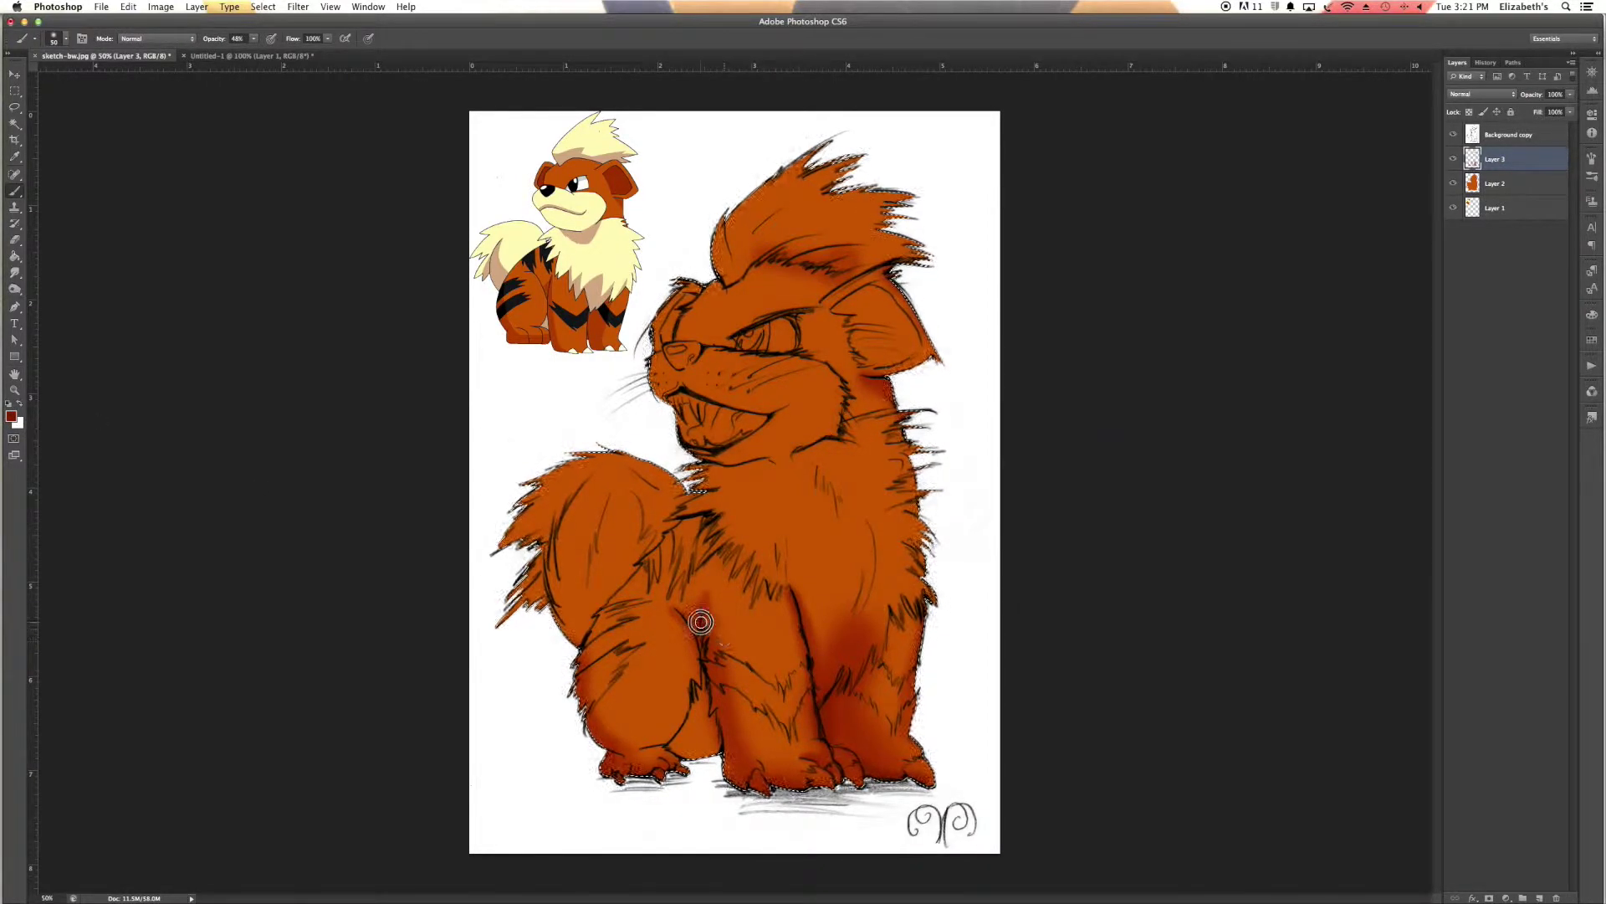
left_click_drag(704, 719, 708, 710)
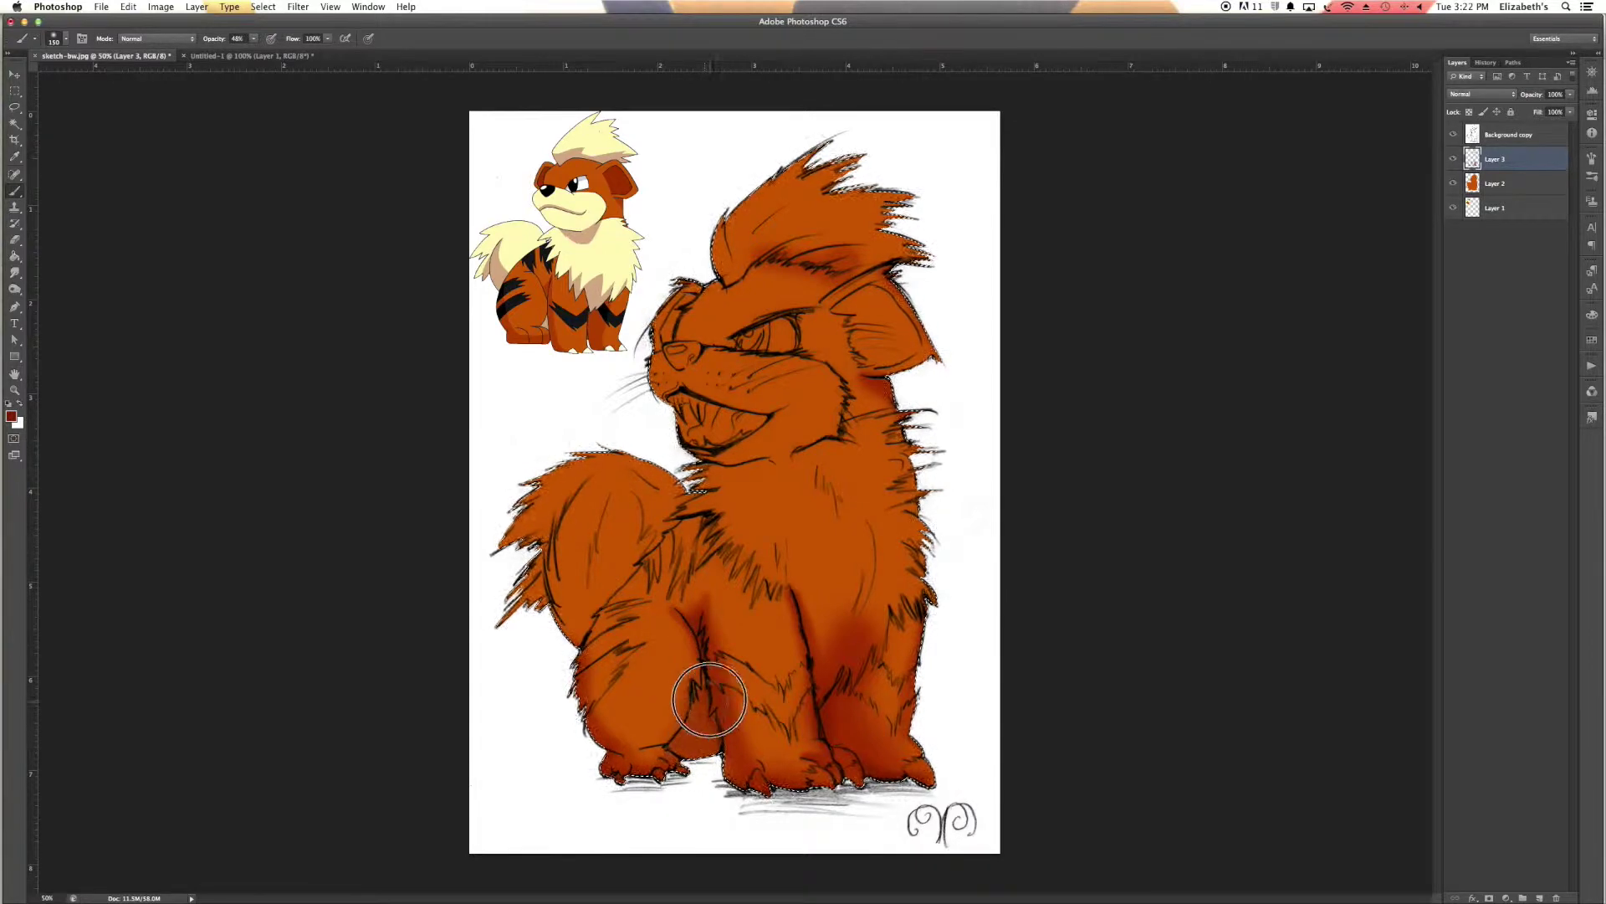
Undo the ear shading stroke, keeping the dark red foreground colour.
left_click(11, 416)
left_click(1331, 360)
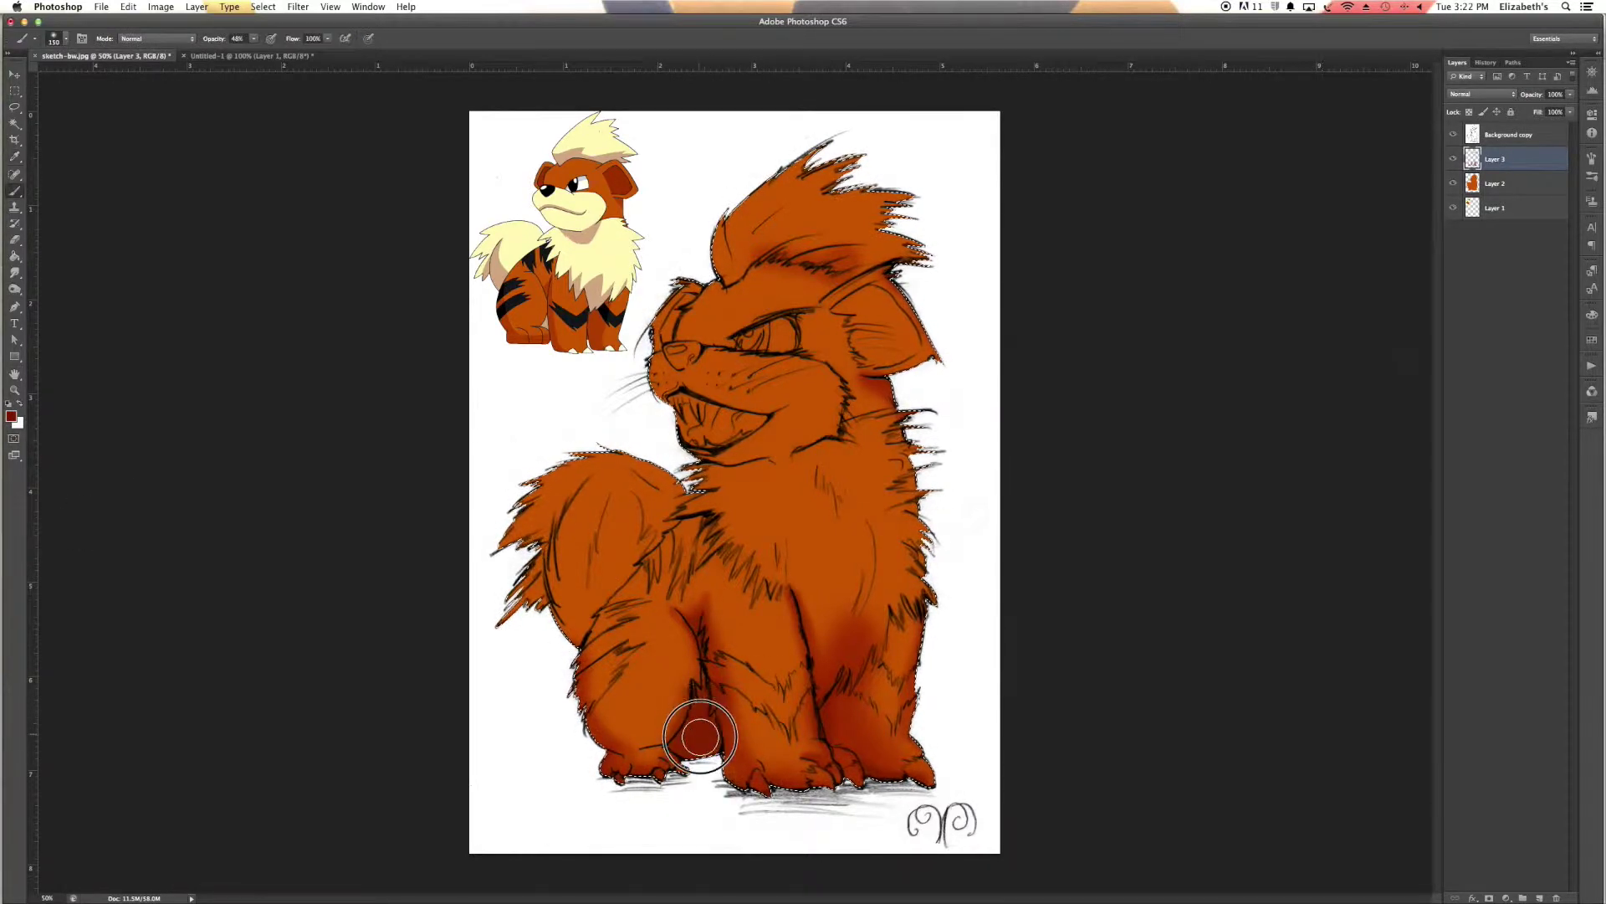
left_click(10, 416)
left_click(1330, 360)
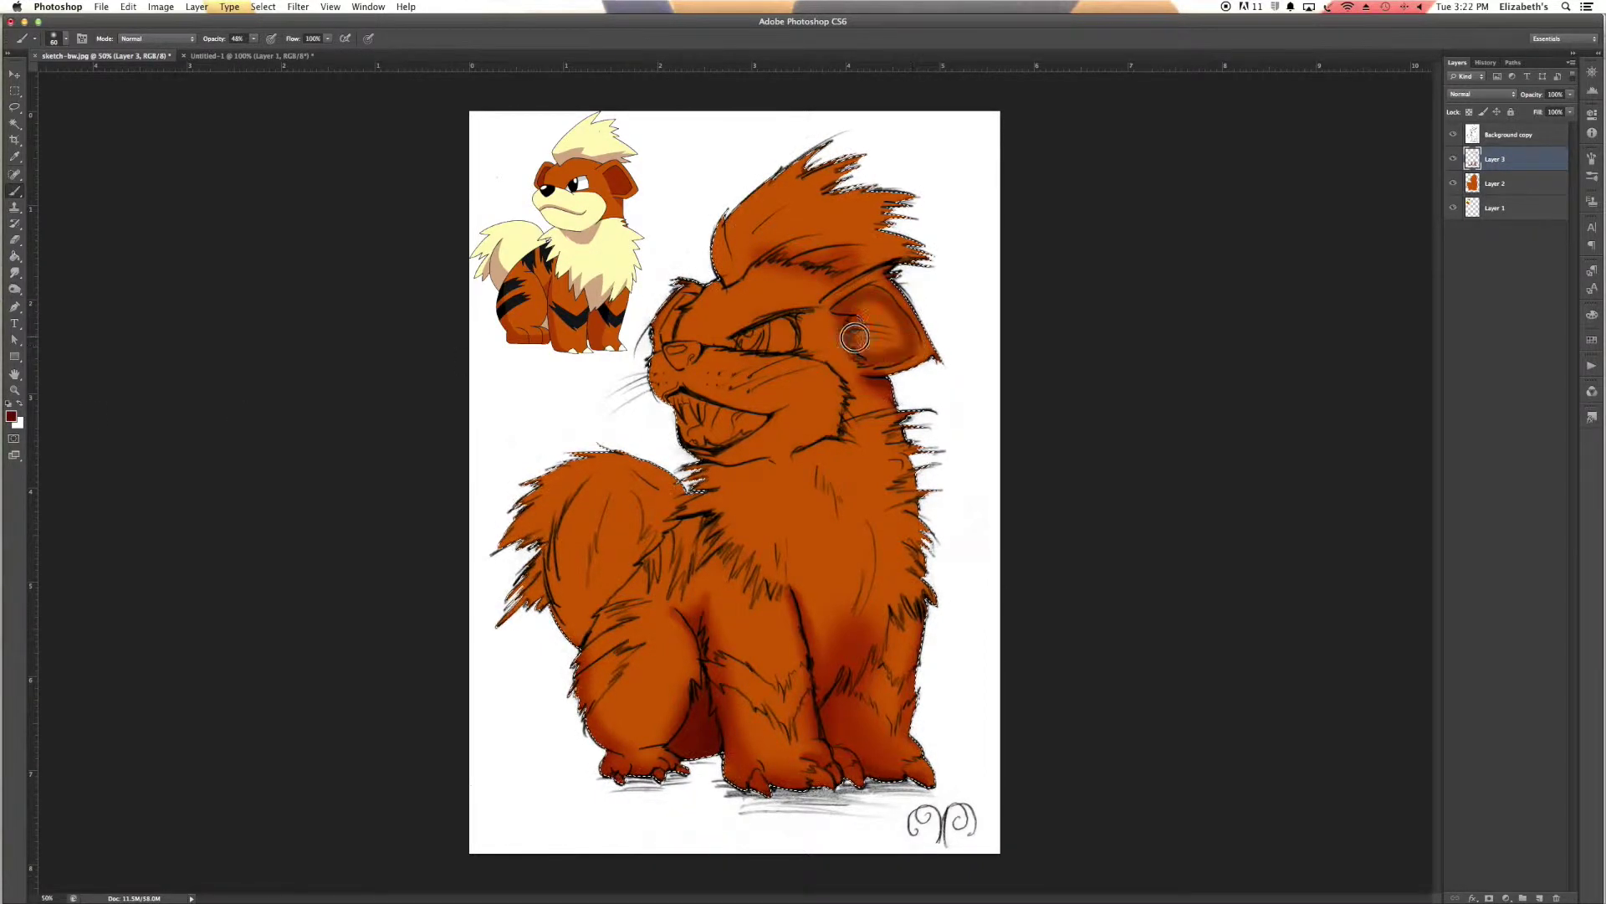
key("ctrl+z")
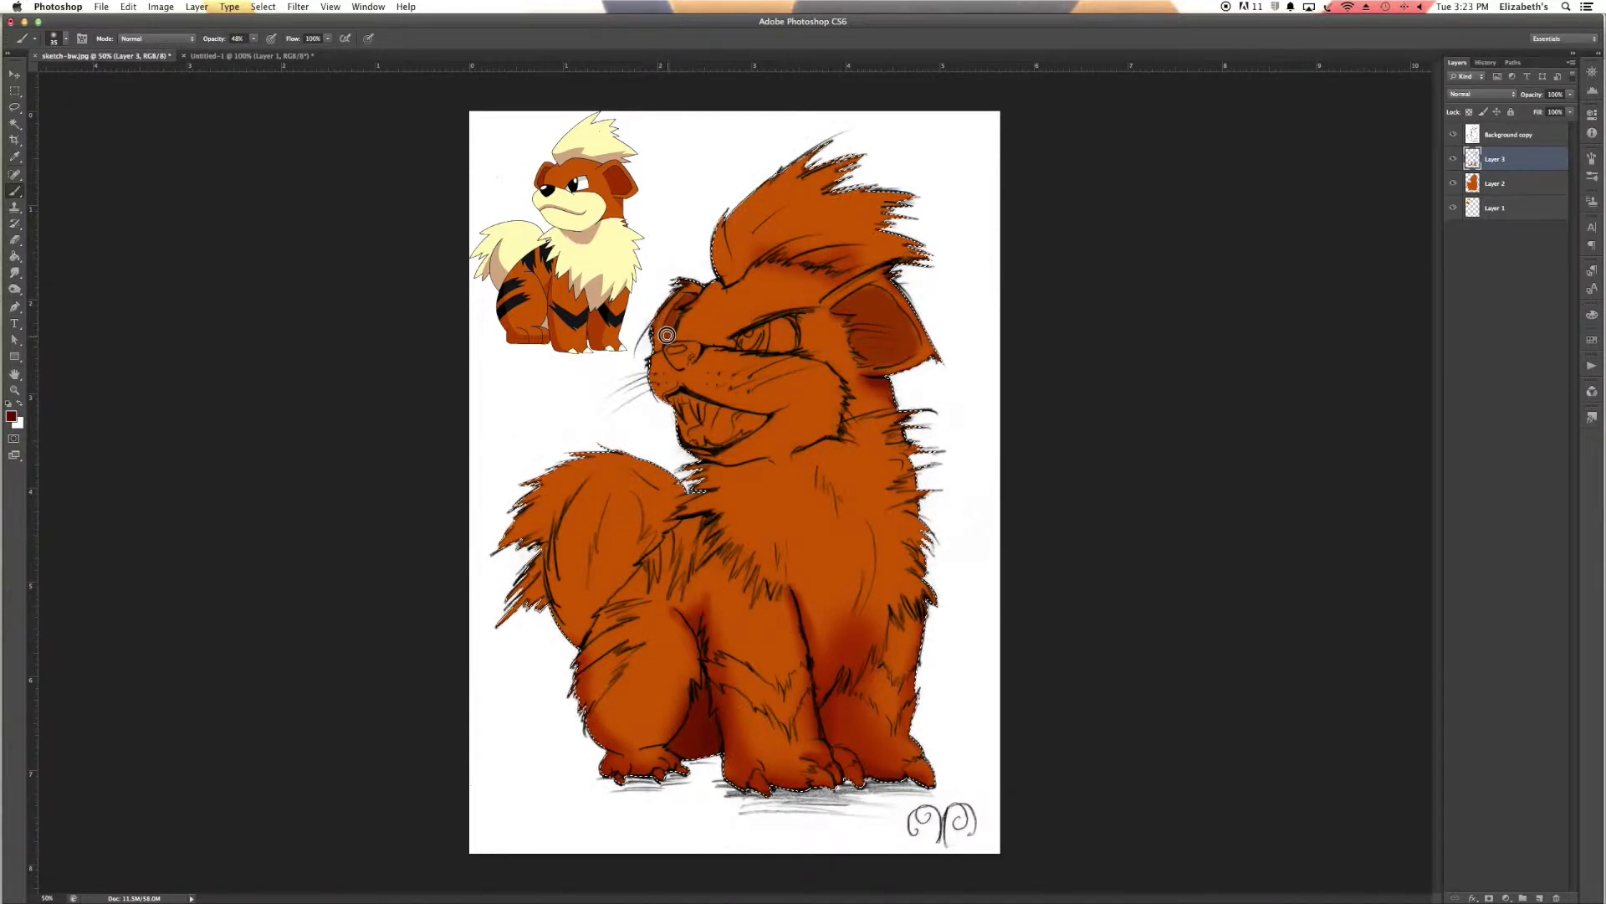
left_click(11, 416)
left_click(1327, 362)
scroll(725, 469, "up", 2)
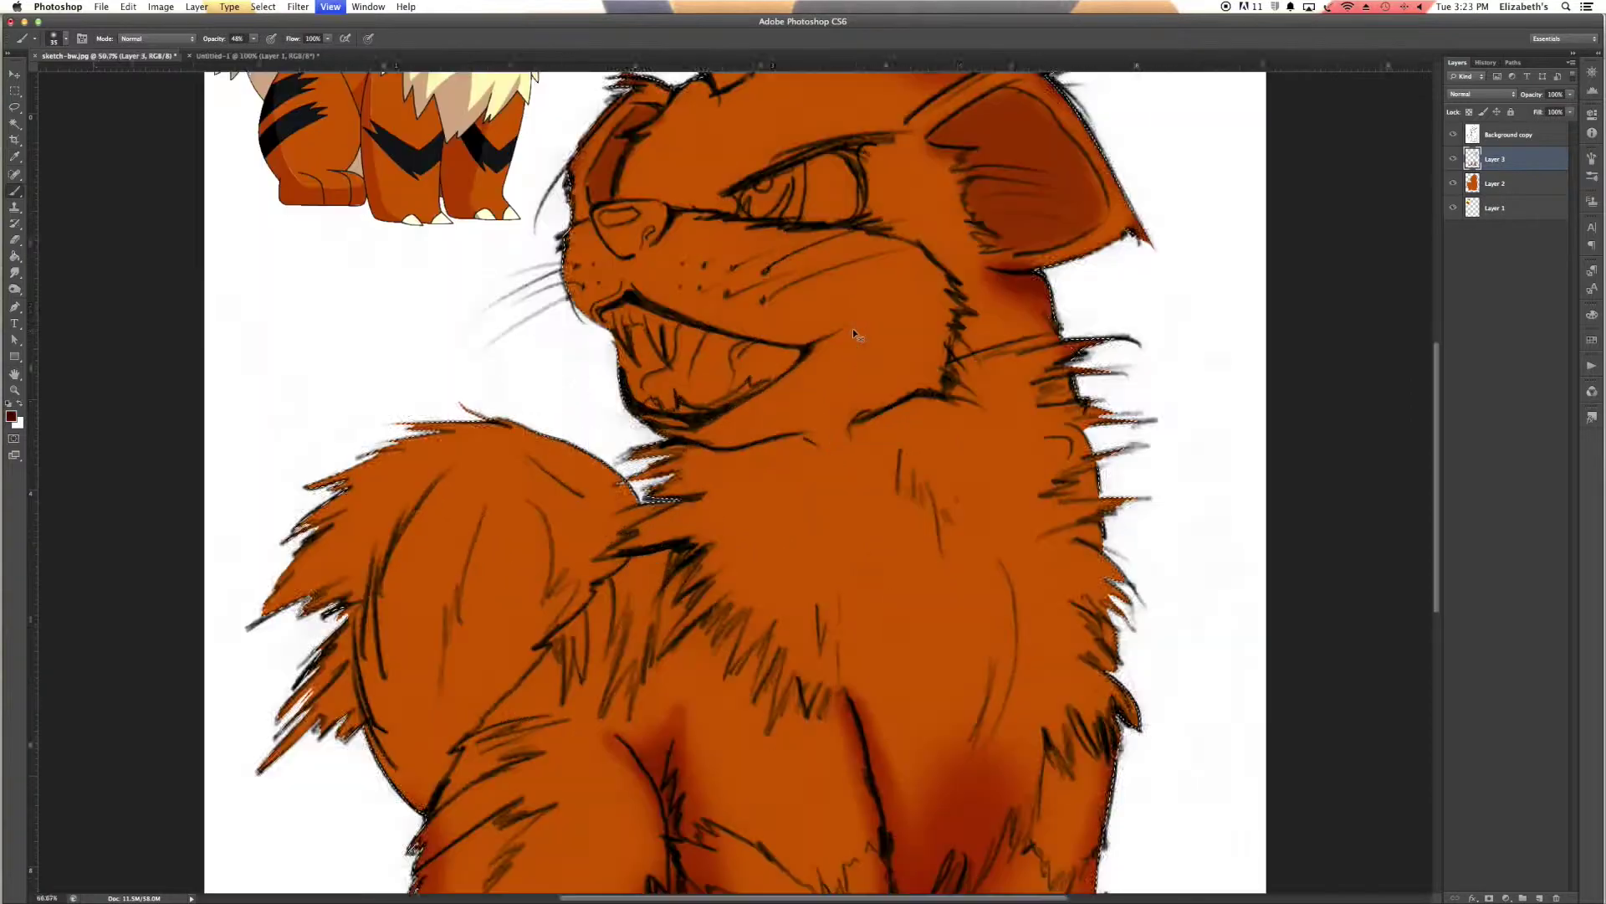
Shade the upper edge and inside of the ear dark red with 20 and 30 brushes.
scroll(725, 469, "up", 2)
left_click_drag(692, 491, 809, 427)
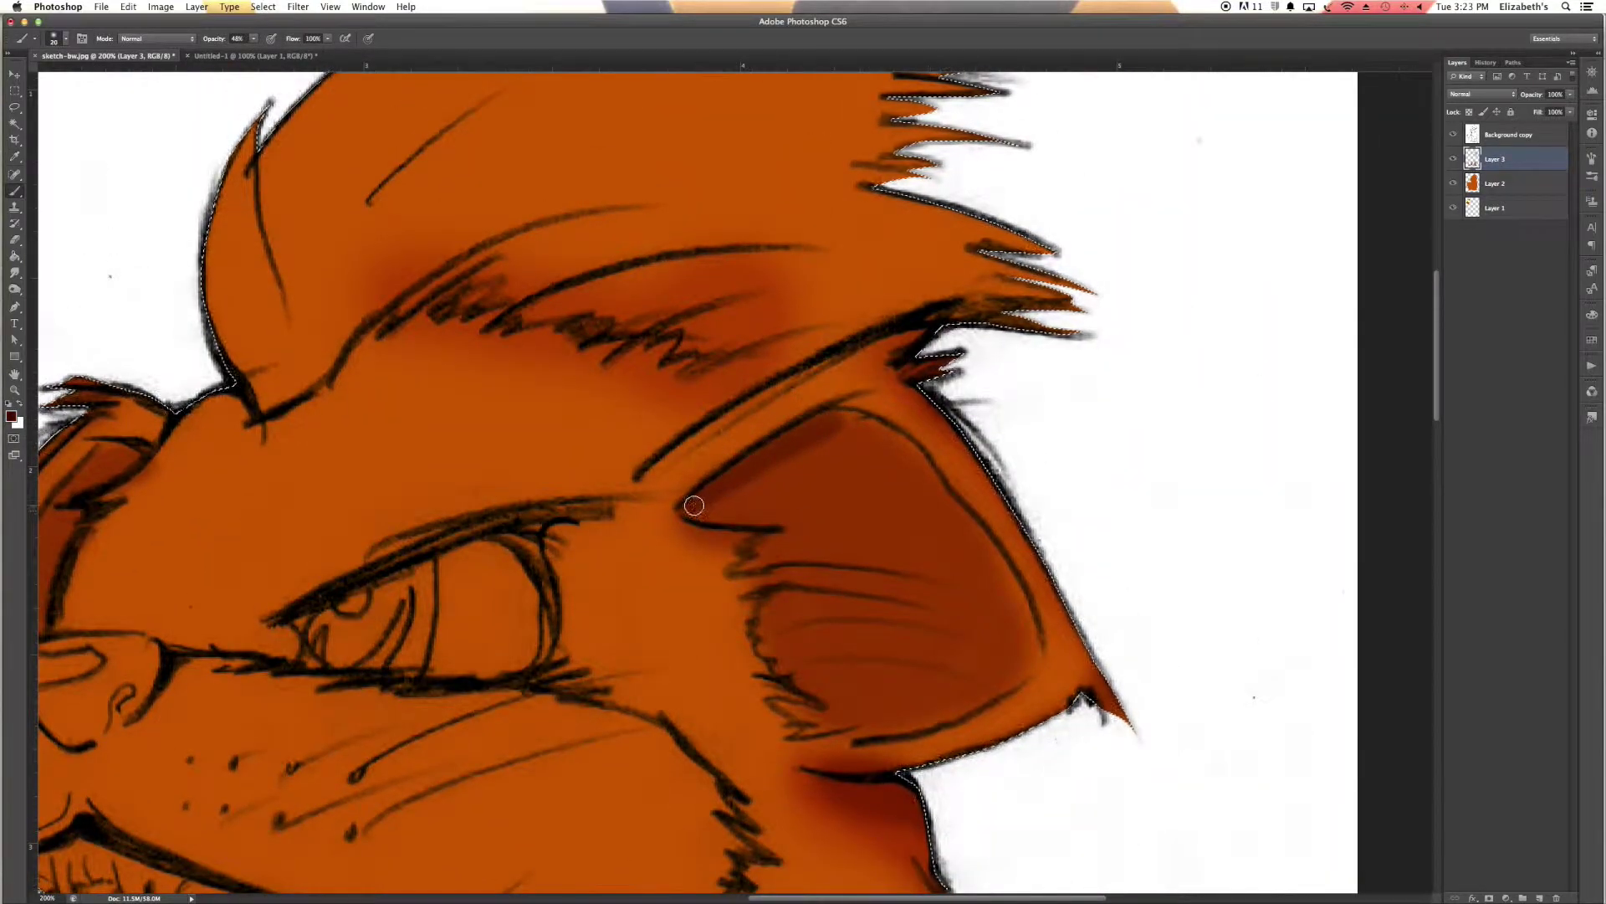
key("bracketright")
key("bracketright")
key("bracketright")
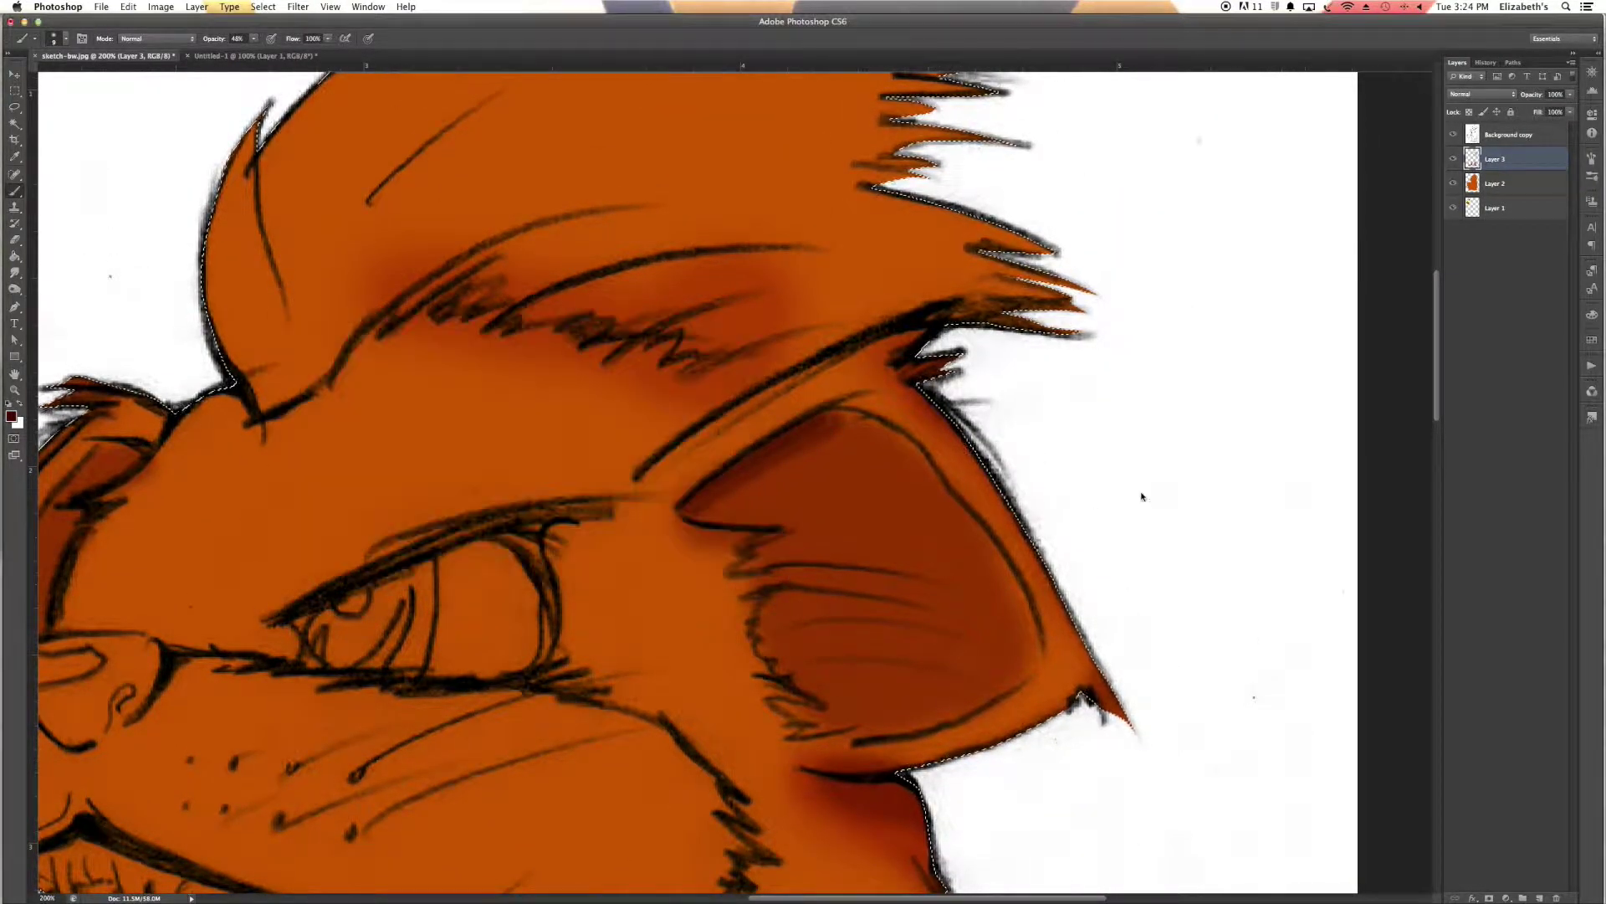
left_click_drag(763, 585, 869, 610)
key("bracketright")
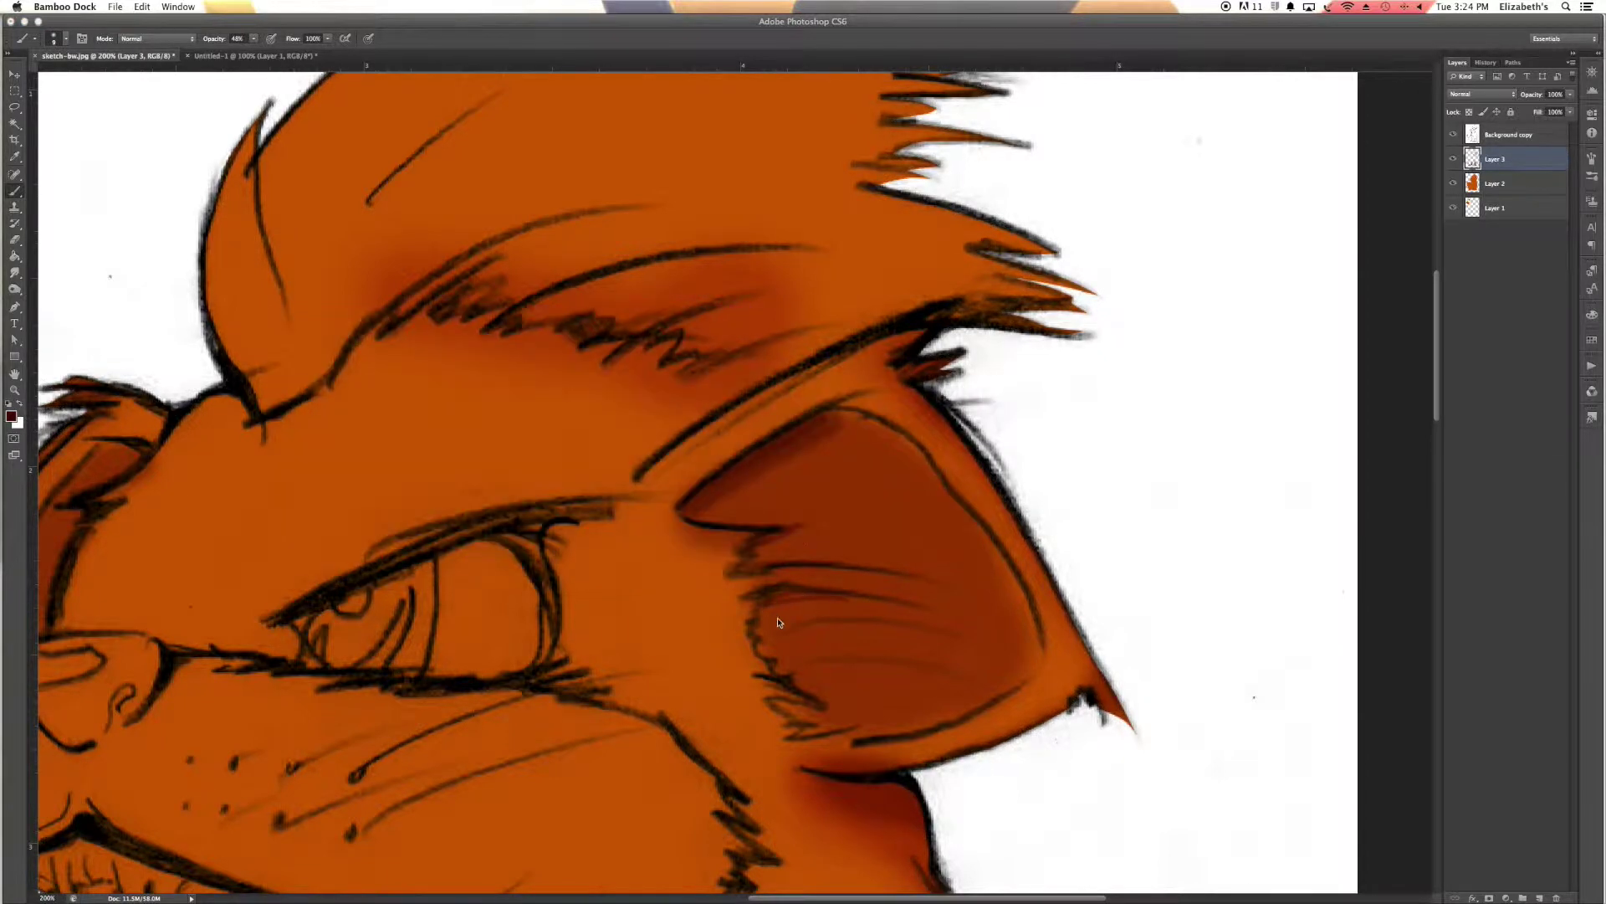
mouse_move(770, 604)
left_mouse_down()
mouse_move(862, 594)
mouse_move(767, 574)
mouse_move(807, 717)
left_mouse_up()
left_click(11, 416)
key("Return")
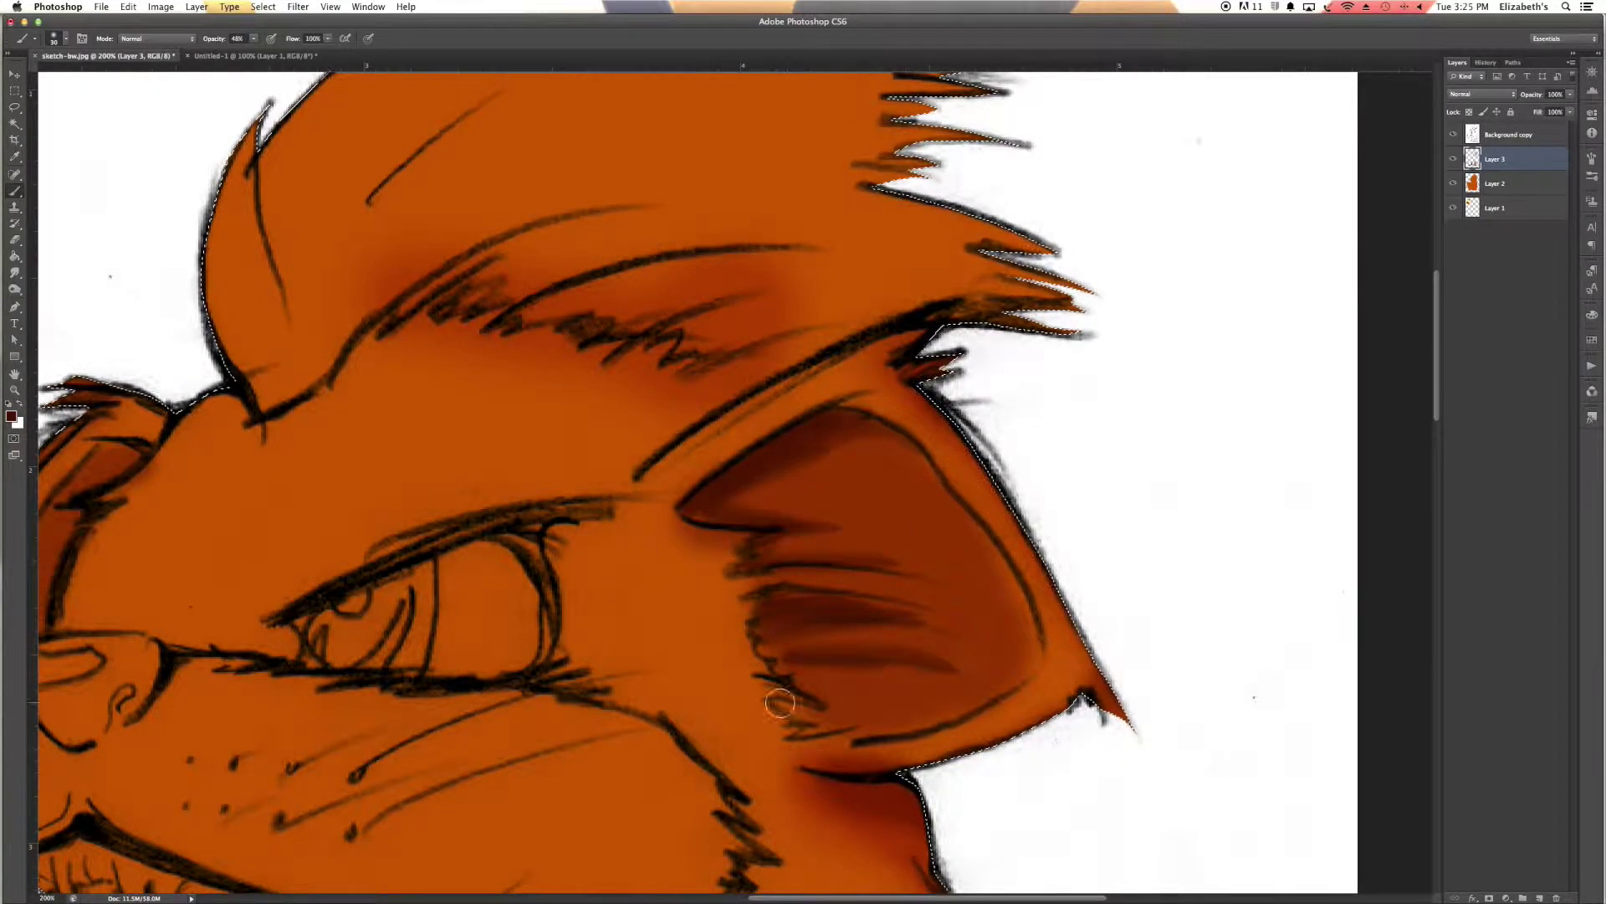
Darken the ear shadow with a 90 brush, then add a 15-size dark stroke near the brow.
key("bracketright")
key("bracketright")
key("bracketright")
mouse_move(907, 466)
left_mouse_down()
mouse_move(853, 546)
mouse_move(771, 521)
mouse_move(700, 531)
left_mouse_up()
scroll(700, 532, "left", 5)
key("bracketleft")
key("bracketleft")
key("bracketleft")
mouse_move(563, 452)
left_mouse_down()
mouse_move(506, 491)
mouse_move(481, 611)
left_mouse_up()
Soften the inner ear shading with the Eraser, keeping the fur selection active.
key("e")
left_click_drag(1172, 536, 1113, 539)
left_click_drag(1255, 577, 1180, 577)
left_click_drag(1255, 665, 1215, 721)
key("super+d")
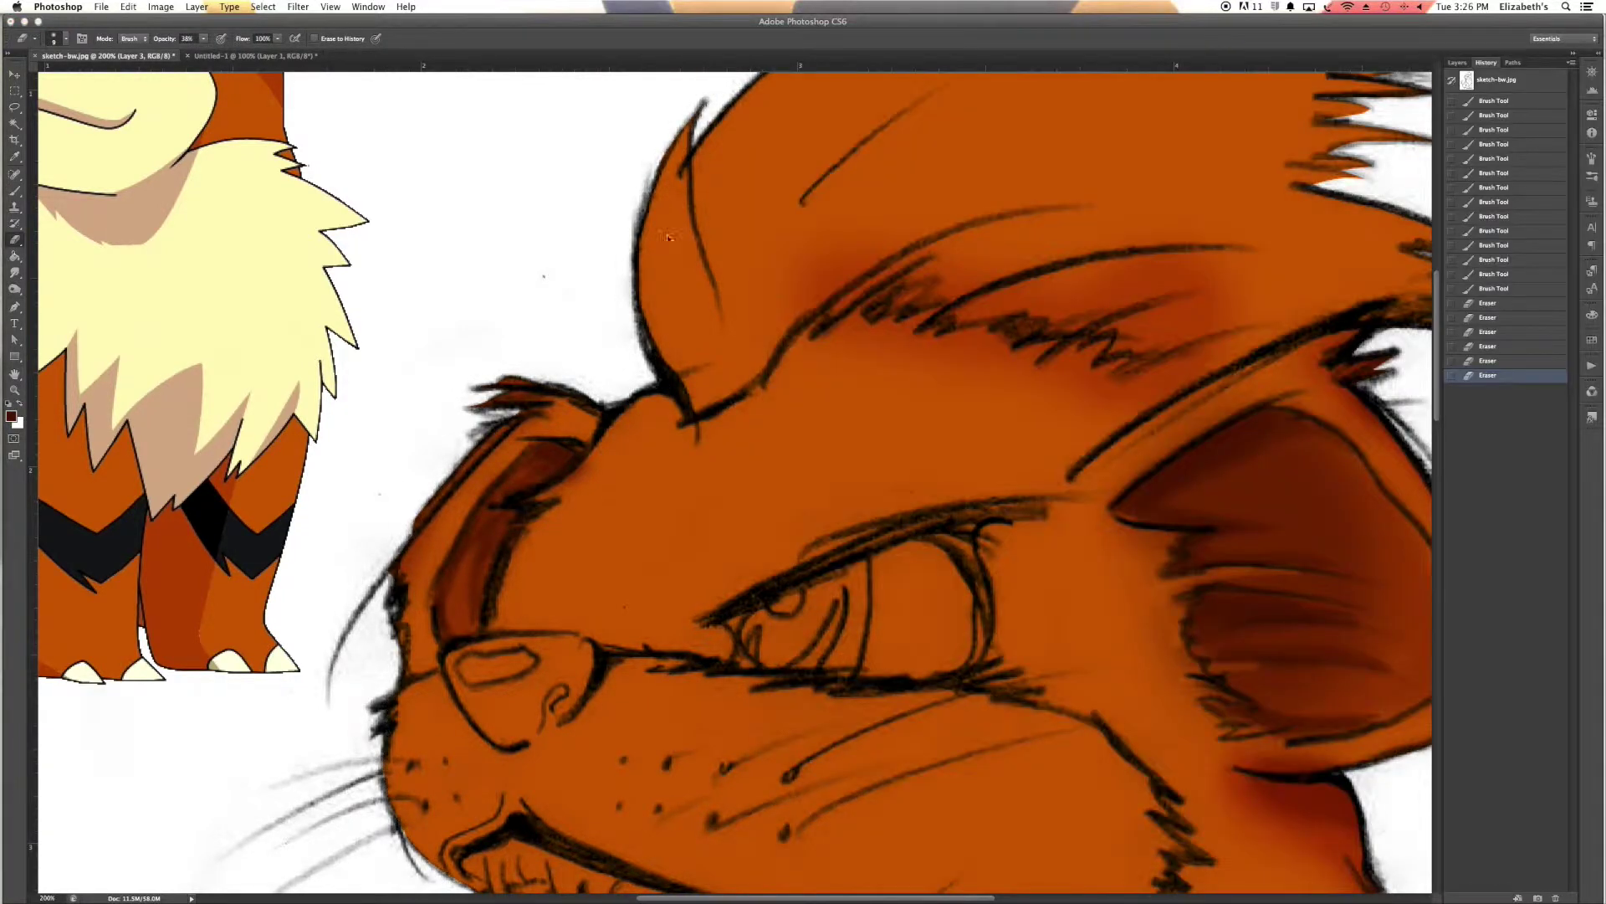
key("super+h")
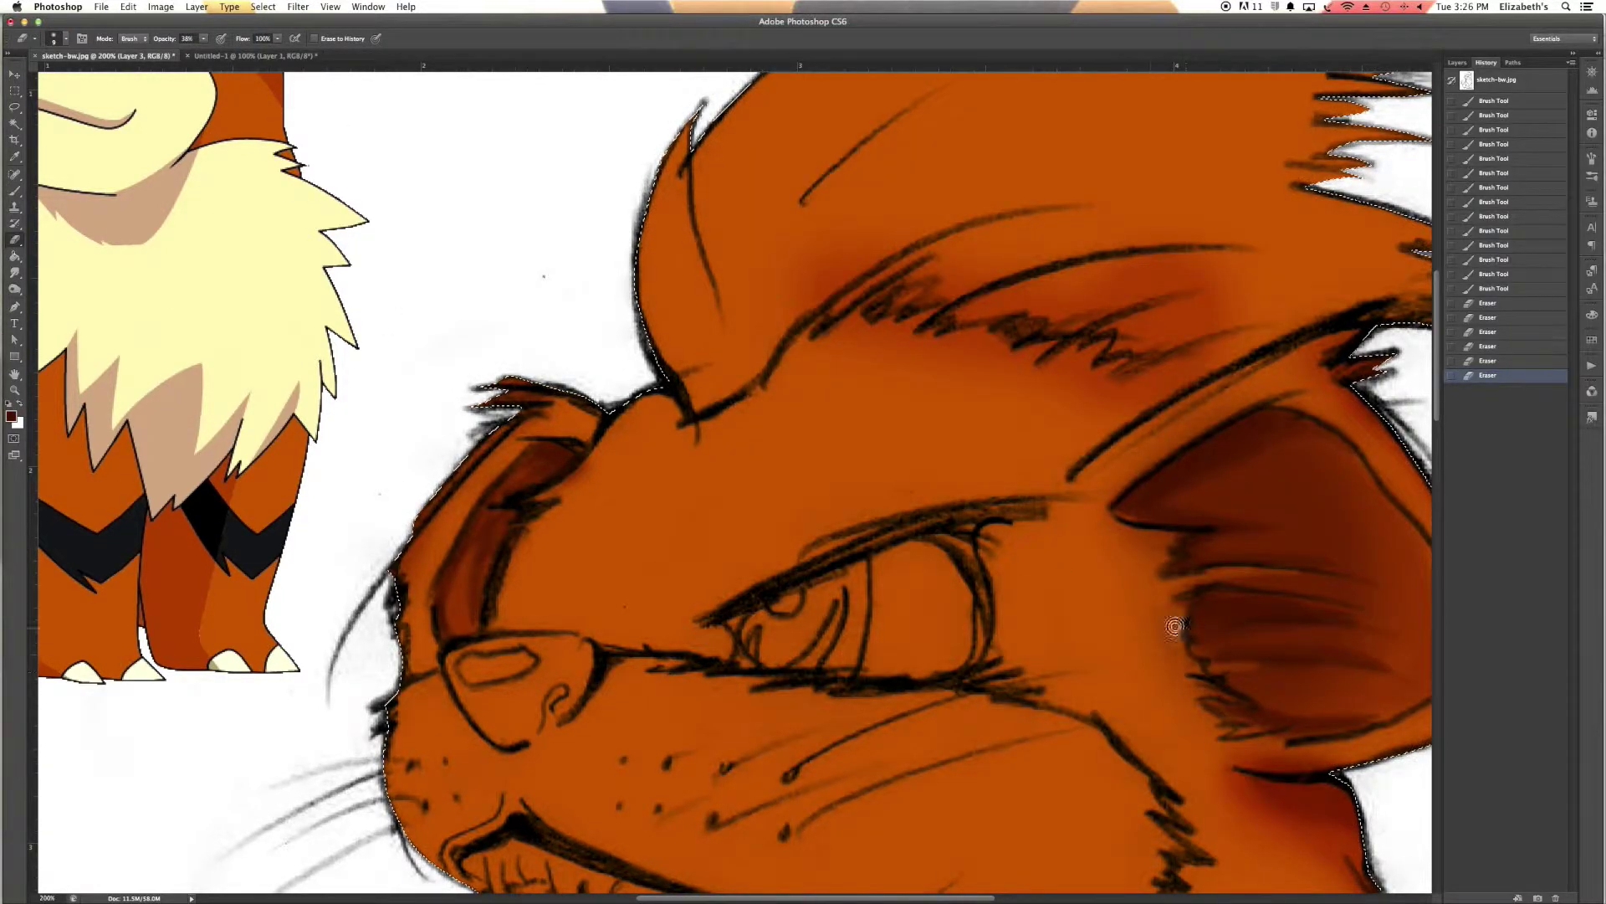
Lighten the claws and toes on both paws with a 100% opacity eraser.
scroll(1372, 551, "down", 10)
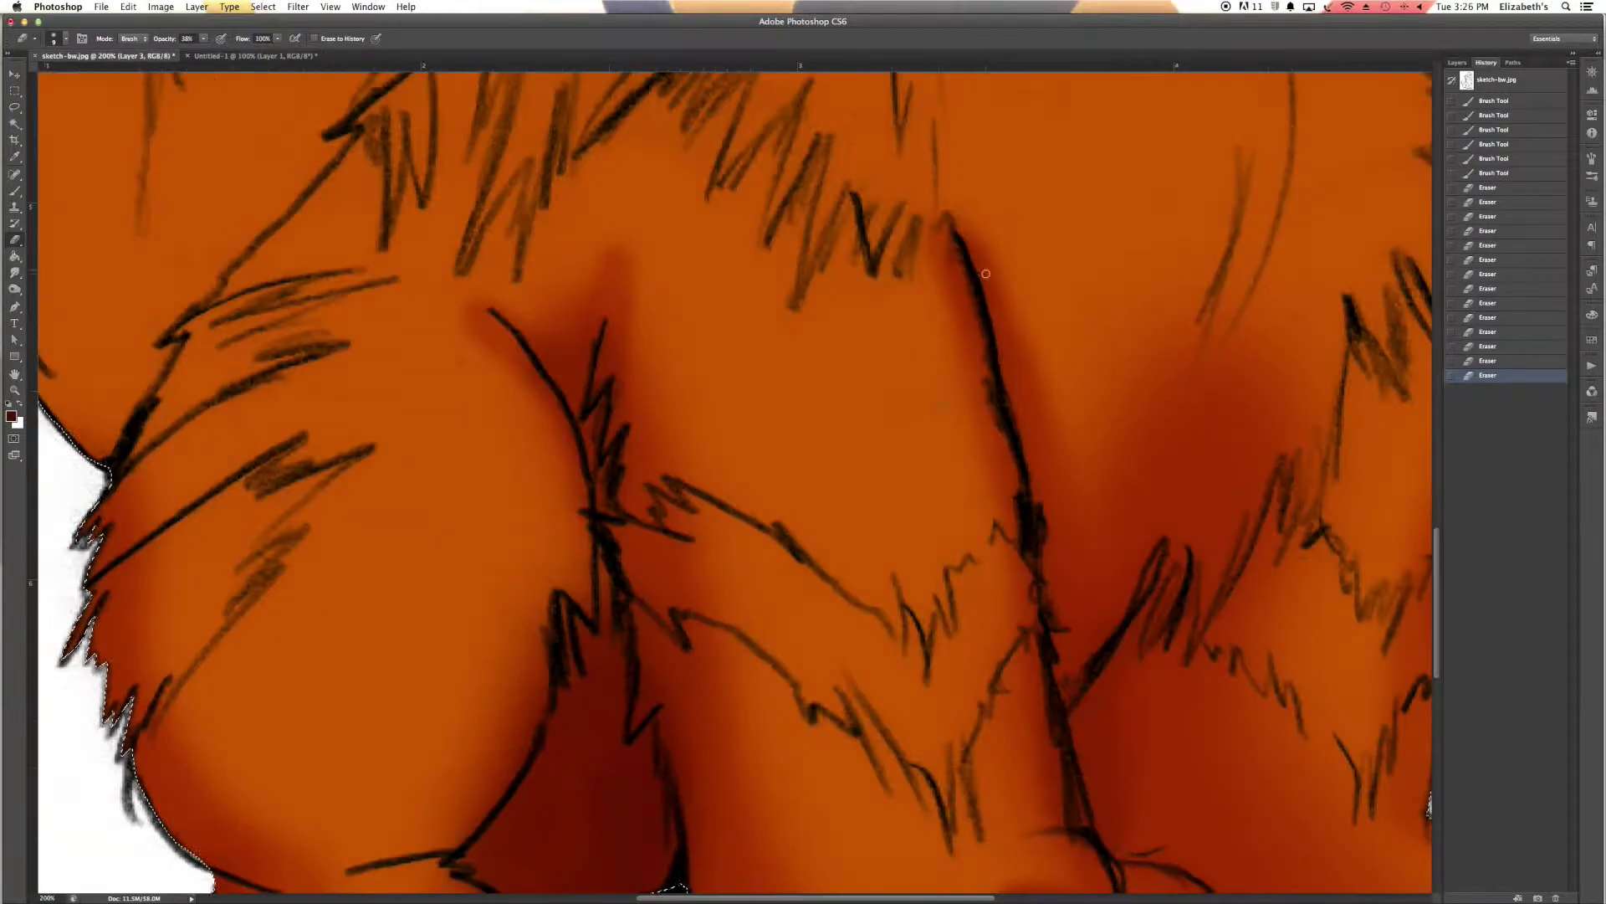
scroll(1373, 551, "down", 5)
left_click(1372, 551)
key("0")
key("bracketright")
key("bracketright")
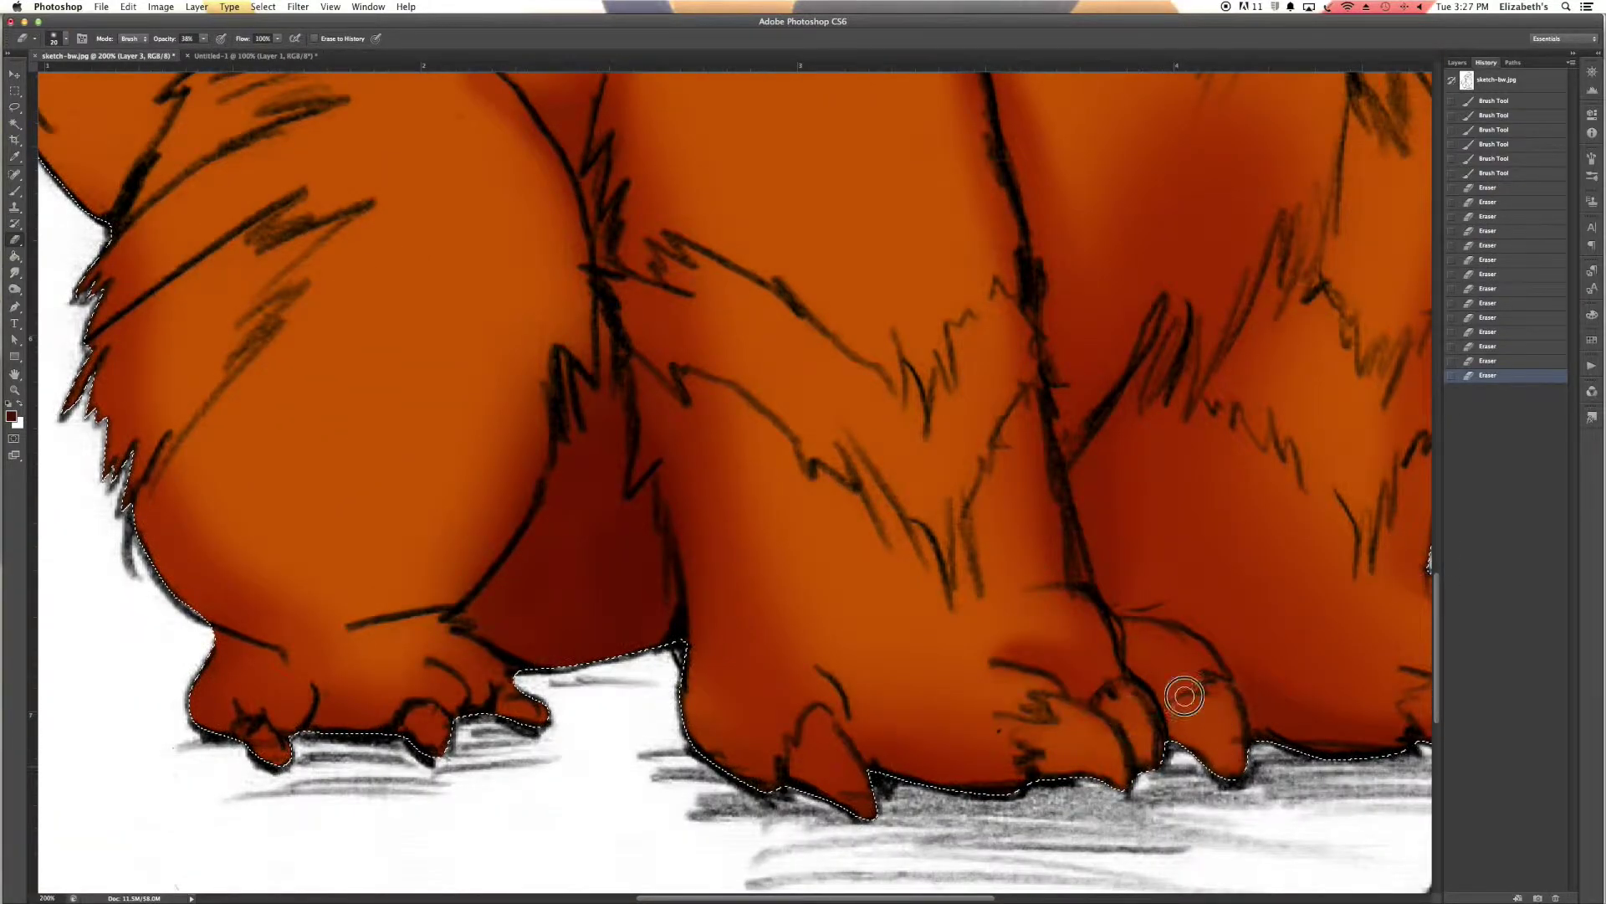
left_click_drag(803, 732, 866, 816)
left_click_drag(506, 699, 540, 722)
left_click_drag(435, 724, 276, 758)
left_click_drag(1063, 732, 1151, 753)
left_click_drag(1205, 694, 1230, 766)
On Layer 2, erase the right-side and large claws back to white.
key("F7")
key("alt+bracketleft")
left_click_drag(1155, 703, 1129, 779)
mouse_move(1046, 736)
left_mouse_down()
mouse_move(1129, 753)
mouse_move(1105, 756)
mouse_move(1126, 703)
mouse_move(1072, 743)
left_mouse_up()
left_click_drag(836, 761, 862, 807)
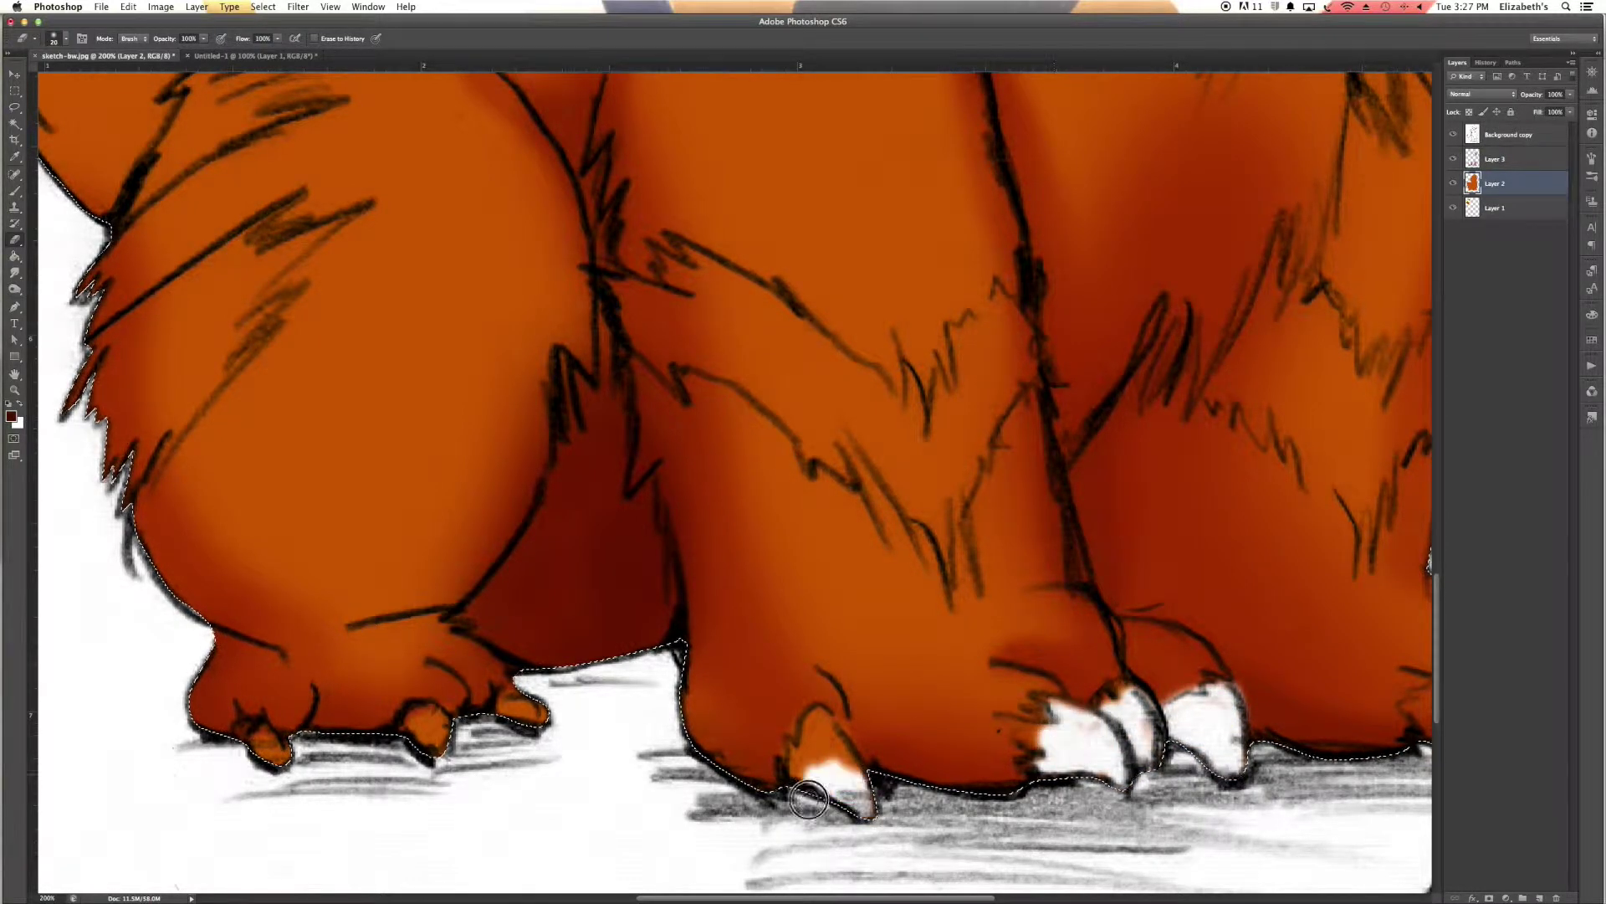
left_click_drag(816, 719, 845, 812)
Erase the small left claws and rightmost claw to white, then return to Layer 3 zoomed out.
left_click_drag(514, 715, 418, 724)
left_click_drag(301, 736, 268, 757)
scroll(1088, 669, "right", 10)
mouse_move(1054, 670)
left_mouse_down()
mouse_move(1125, 711)
mouse_move(1097, 677)
mouse_move(1122, 778)
left_mouse_up()
key("alt+bracketright")
key("super+minus")
key("super+minus")
scroll(1208, 700, "up", 1)
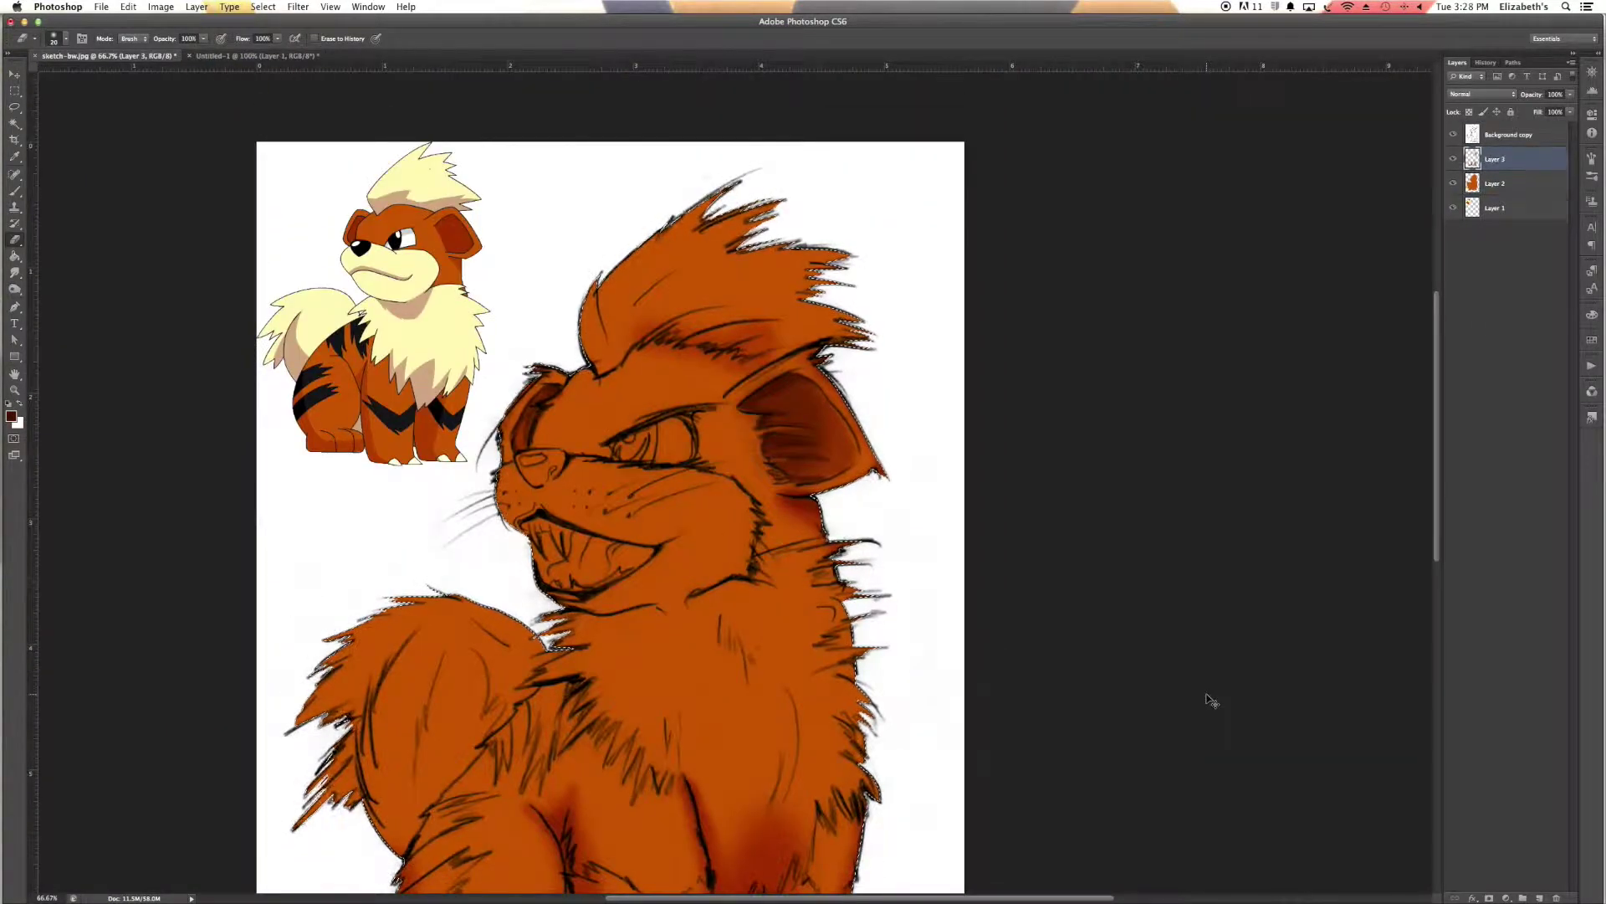
On Layer 2, erase the eye to white and add a tiny white nose highlight.
scroll(611, 519, "left", 3)
key("super+plus")
key("super+plus")
key("alt+bracketleft")
mouse_move(1004, 301)
left_mouse_down()
mouse_move(1045, 402)
mouse_move(996, 298)
mouse_move(837, 393)
mouse_move(1021, 368)
mouse_move(1015, 344)
left_mouse_up()
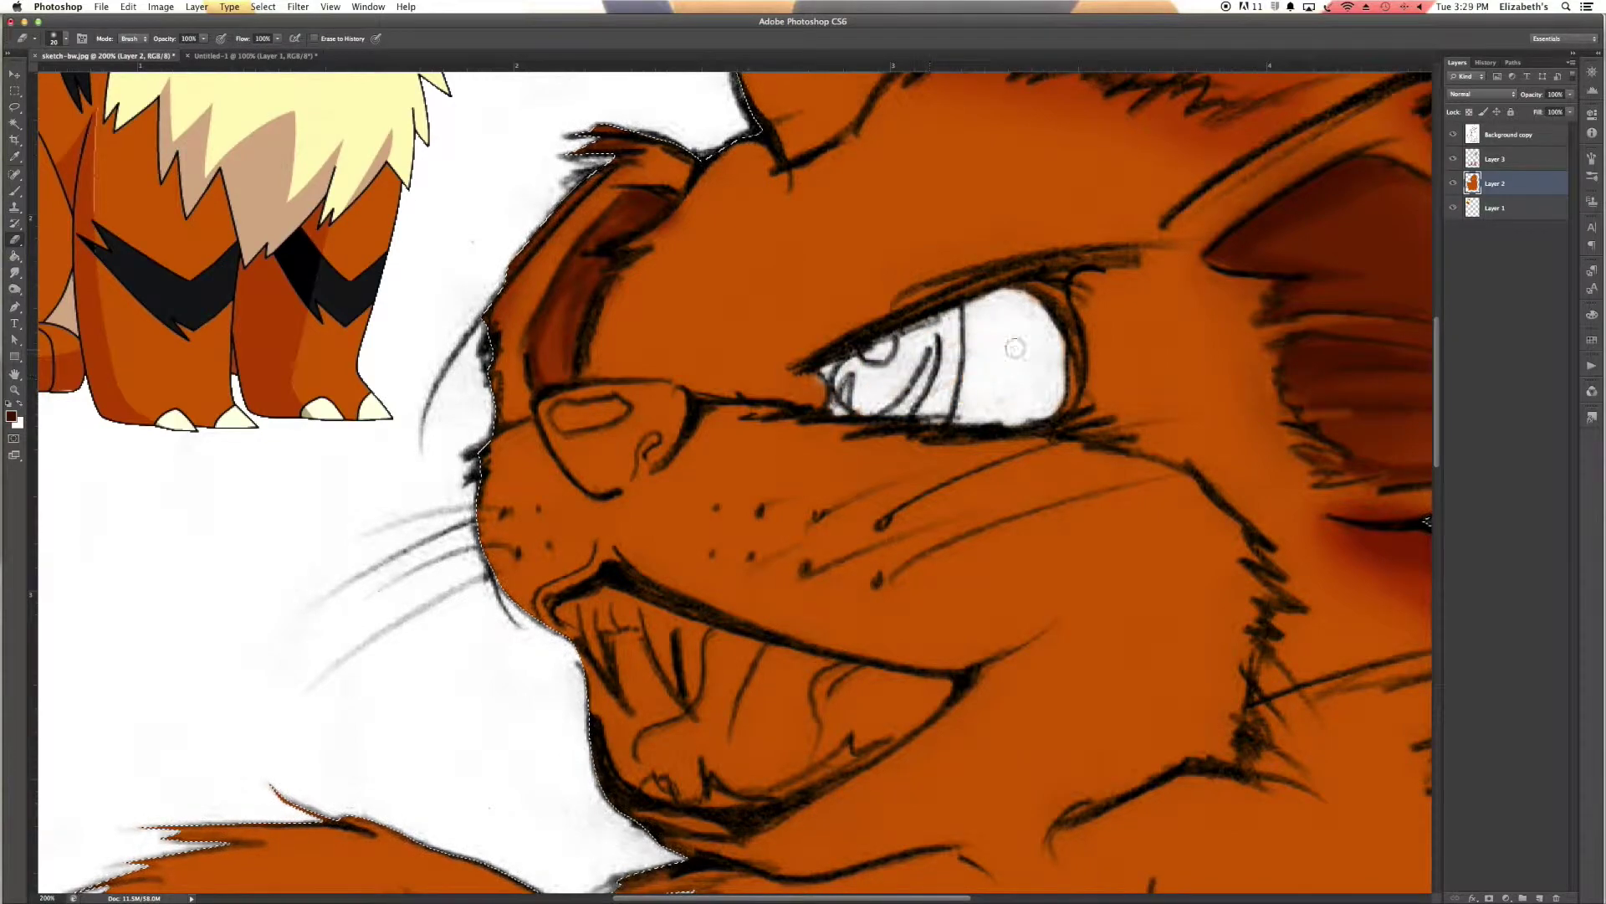
scroll(568, 623, "up", 3)
key("bracketleft")
key("bracketleft")
key("bracketleft")
left_click_drag(552, 618, 607, 609)
key("super+minus")
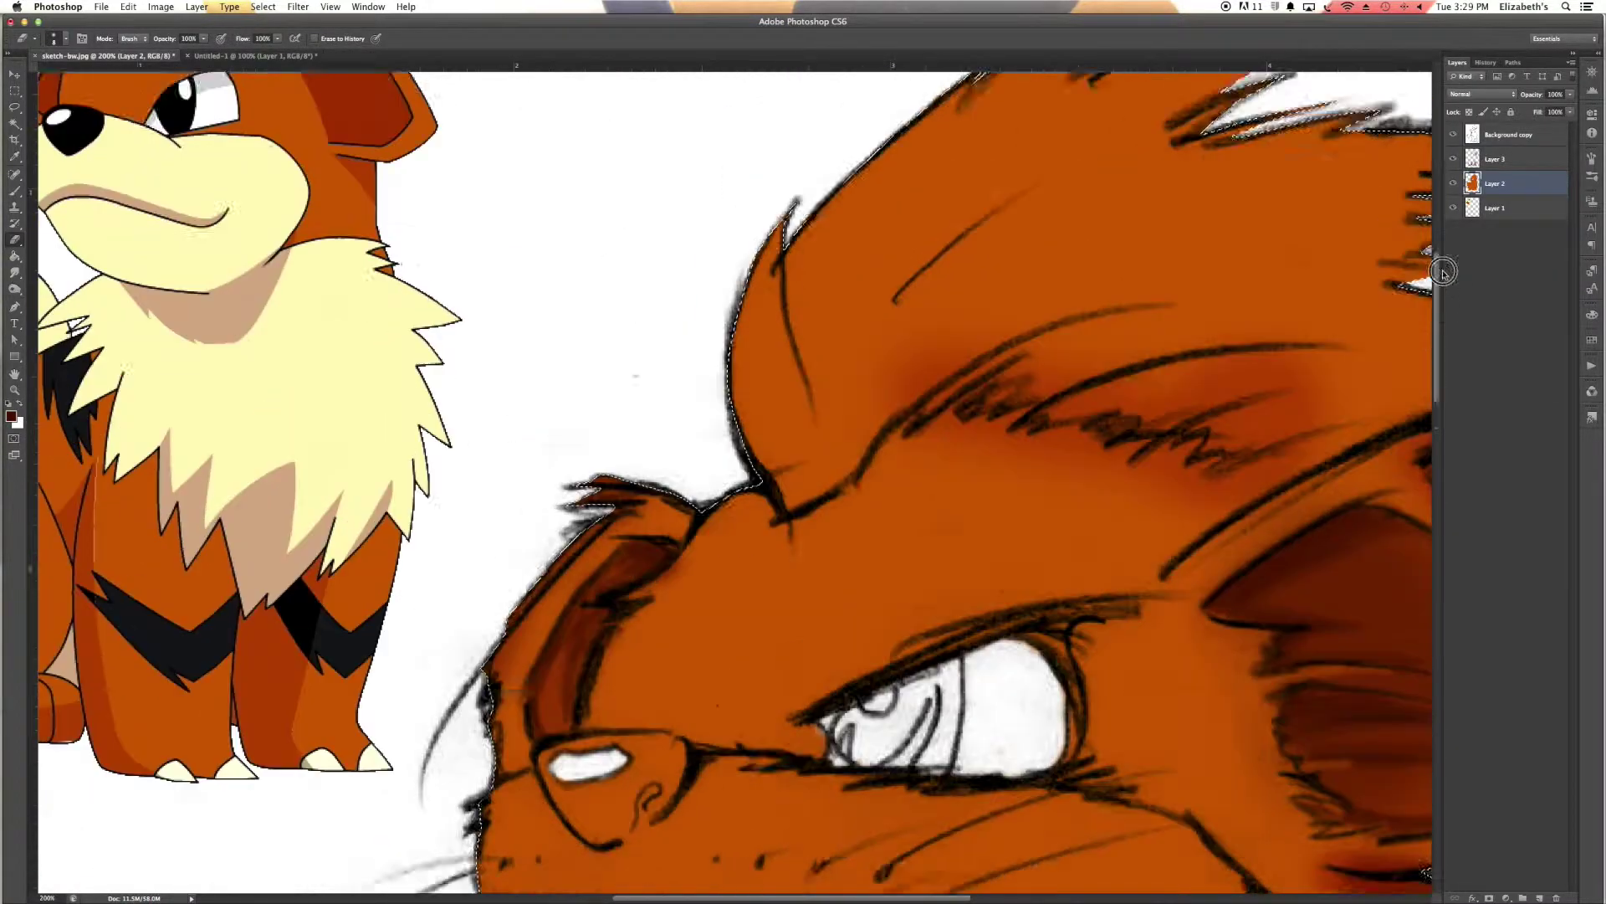
With an 80-size eraser, clear orange from around and above the upper hair spikes.
key("bracketright")
key("bracketright")
key("bracketright")
mouse_move(1004, 335)
left_mouse_down()
mouse_move(960, 287)
mouse_move(1065, 441)
mouse_move(796, 460)
mouse_move(904, 494)
left_mouse_up()
mouse_move(1063, 489)
left_mouse_down()
mouse_move(928, 544)
mouse_move(939, 312)
mouse_move(1033, 315)
mouse_move(1214, 251)
left_mouse_up()
key("super+plus")
key("super+plus")
key("super+plus")
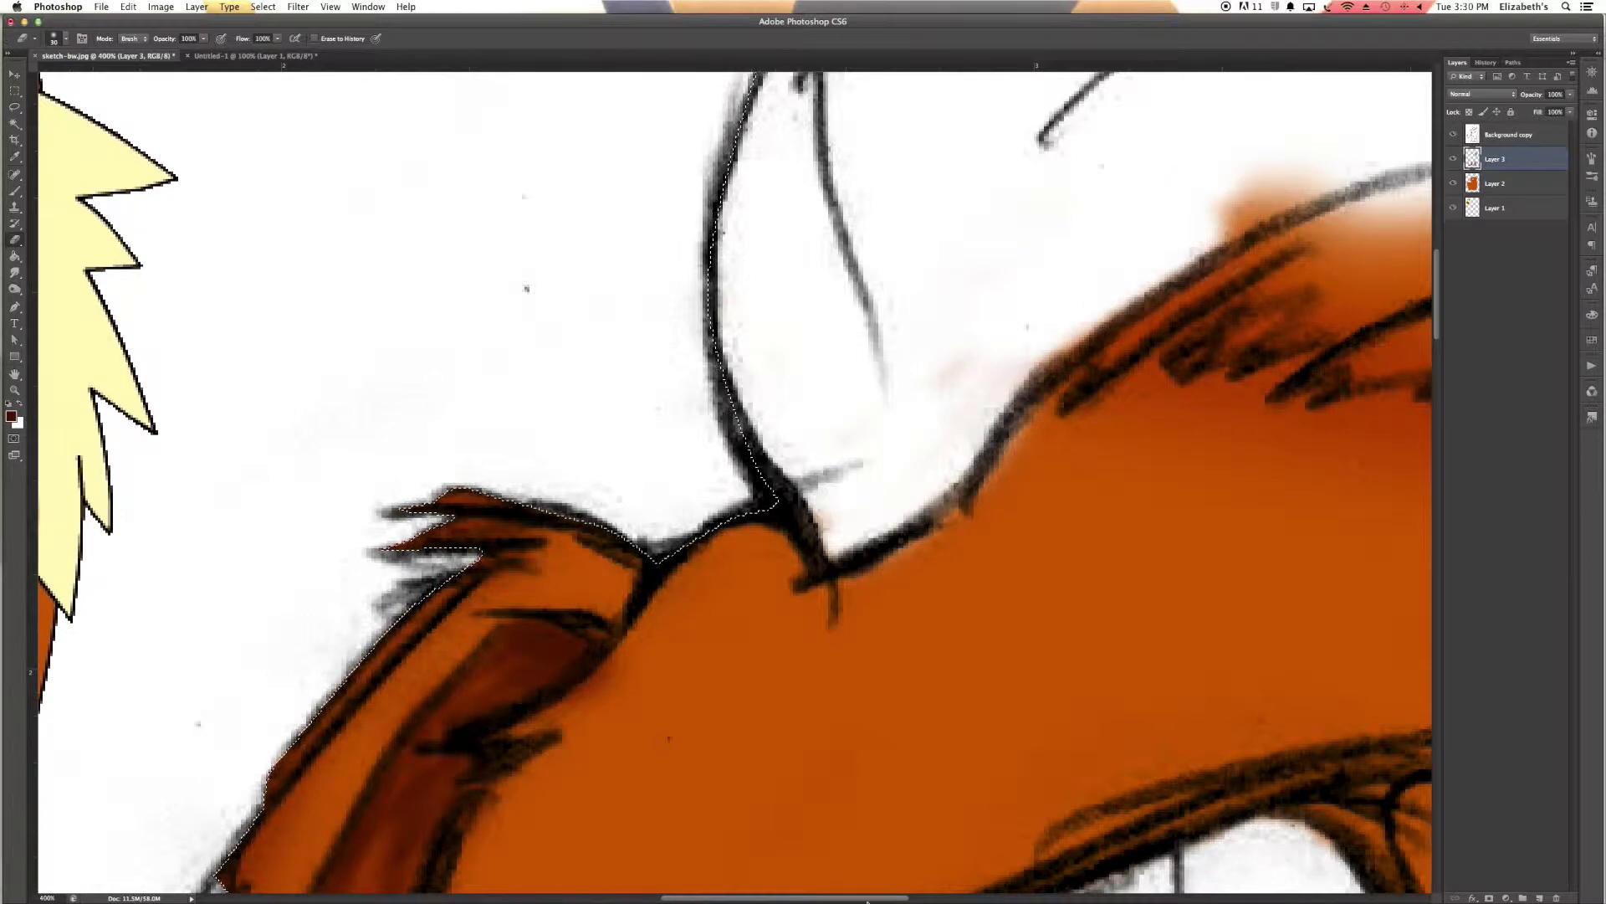
scroll(929, 176, "right", 5)
mouse_move(929, 176)
left_mouse_down()
mouse_move(1272, 401)
mouse_move(853, 258)
mouse_move(1248, 369)
left_mouse_up()
With a smaller eraser, remove orange spilling past the spikes and along the upper hairline.
key("bracketleft")
key("bracketleft")
scroll(1247, 369, "right", 6)
mouse_move(1137, 373)
left_mouse_down()
mouse_move(1155, 358)
mouse_move(629, 325)
mouse_move(359, 334)
mouse_move(201, 284)
left_mouse_up()
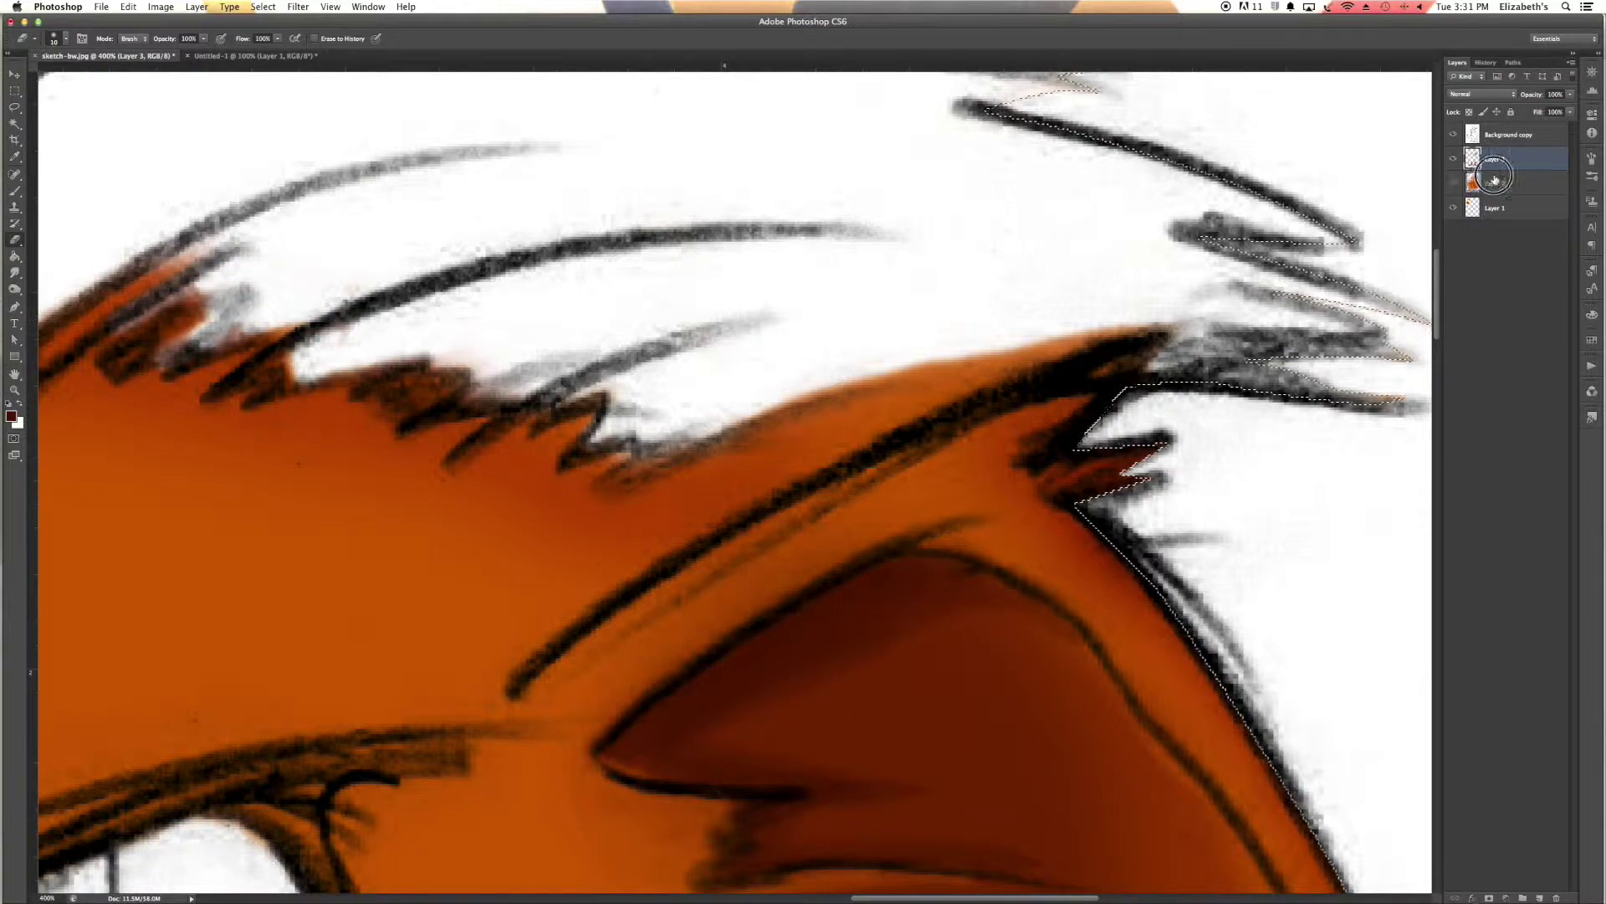
left_click_drag(694, 431, 1037, 373)
key("ctrl+minus")
key("ctrl+minus")
scroll(720, 468, "left", 5)
left_click(11, 415)
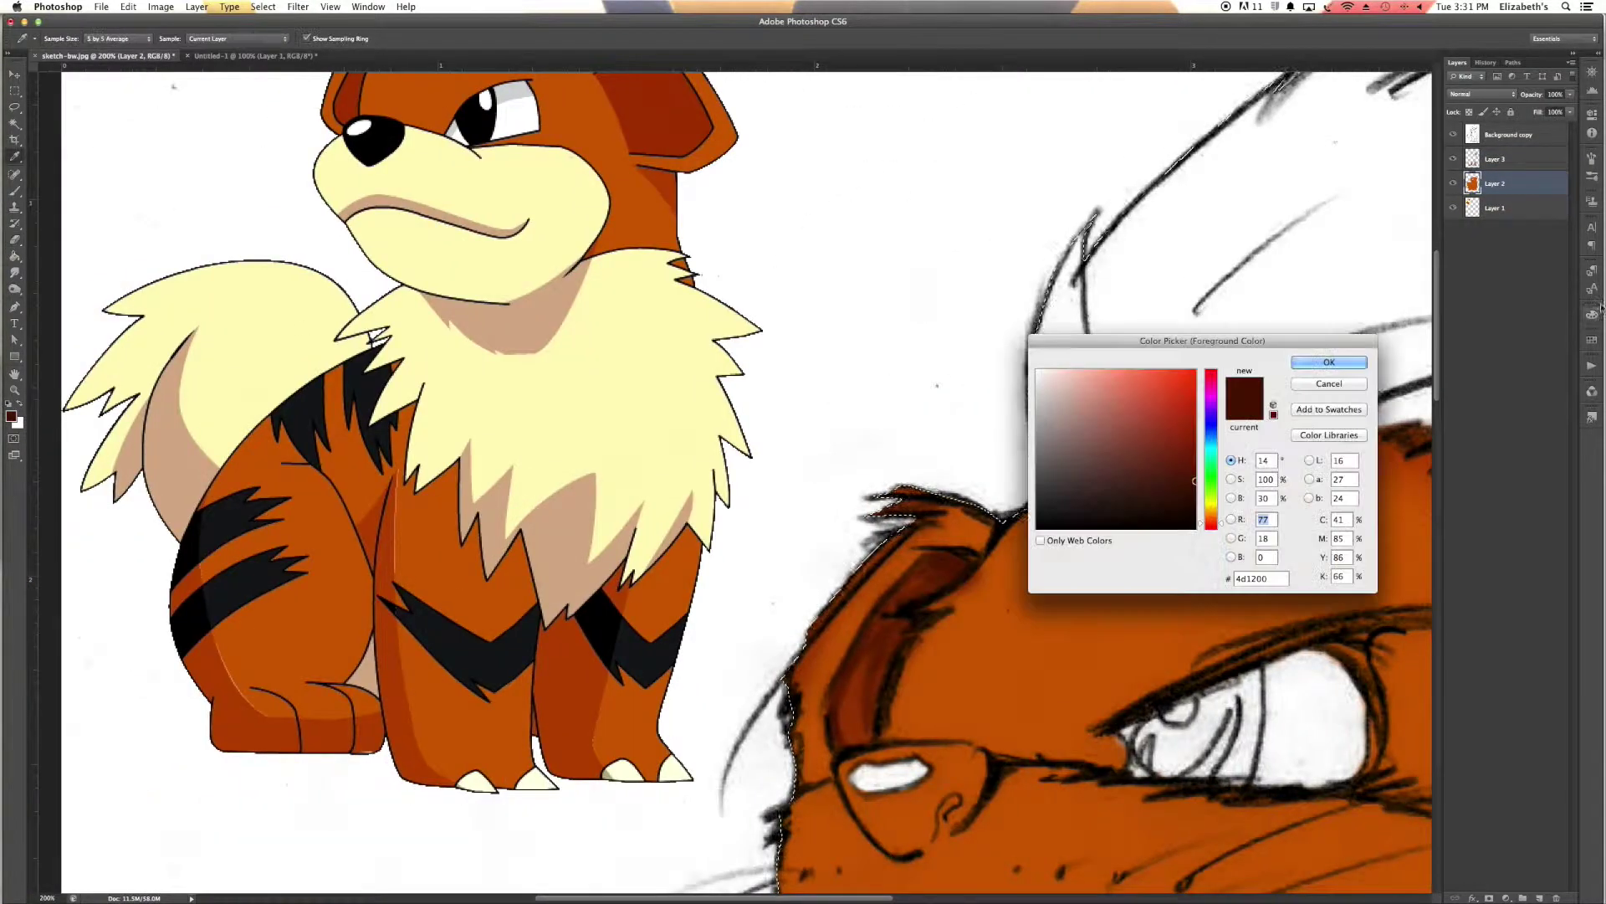
On a new layer, brush pale cream over the hair tuft and right hair spikes.
key("Return")
key("alt+bracketleft")
key("ctrl+shift+alt+n")
scroll(859, 377, "right", 5)
key("bracketright")
key("bracketright")
key("bracketright")
key("b")
mouse_move(859, 377)
left_mouse_down()
mouse_move(986, 125)
mouse_move(1213, 251)
left_mouse_up()
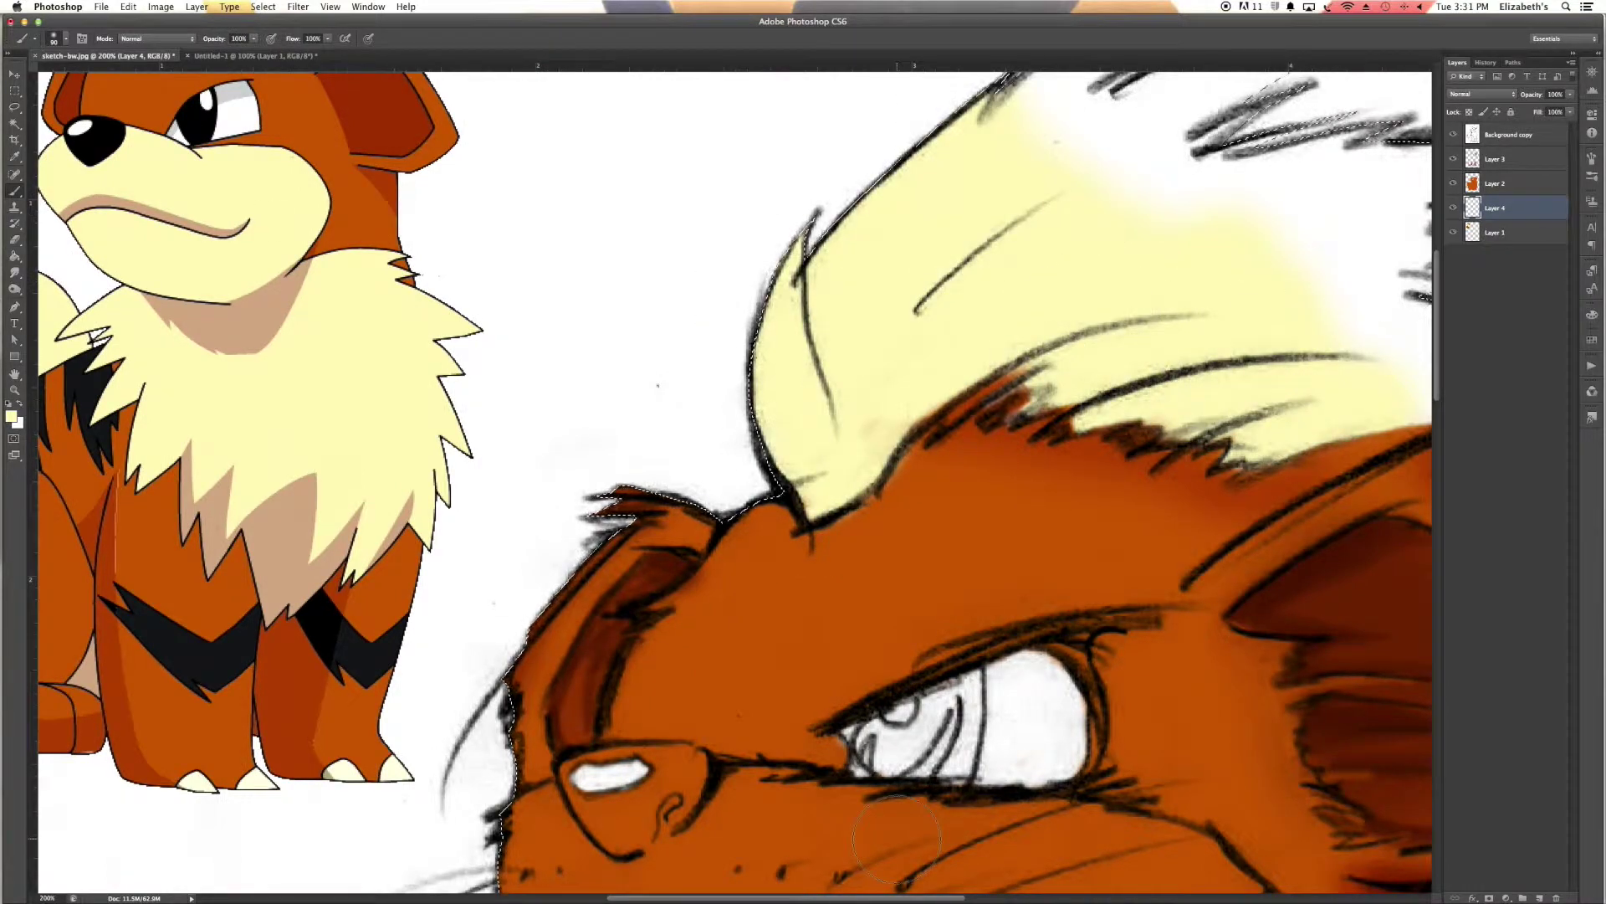
scroll(1277, 394, "up", 3)
scroll(1277, 395, "right", 5)
left_click_drag(944, 305, 1213, 544)
Choose a tan shading colour on another new layer, undoing a trial stroke on the left lock.
left_click(11, 416)
key("Return")
key("ctrl+shift+alt+n")
key("bracketleft")
key("bracketleft")
key("bracketleft")
left_click_drag(452, 468, 490, 674)
key("ctrl+alt+z")
key("bracketright")
key("bracketright")
key("bracketright")
key("ctrl+alt+z")
key("bracketleft")
key("bracketleft")
key("bracketleft")
Shade the hair tuft and upper and right hair spikes with tan strokes.
left_click_drag(469, 452, 494, 703)
mouse_move(502, 577)
left_mouse_down()
mouse_move(778, 360)
mouse_move(870, 485)
left_mouse_up()
left_click_drag(569, 619, 1004, 544)
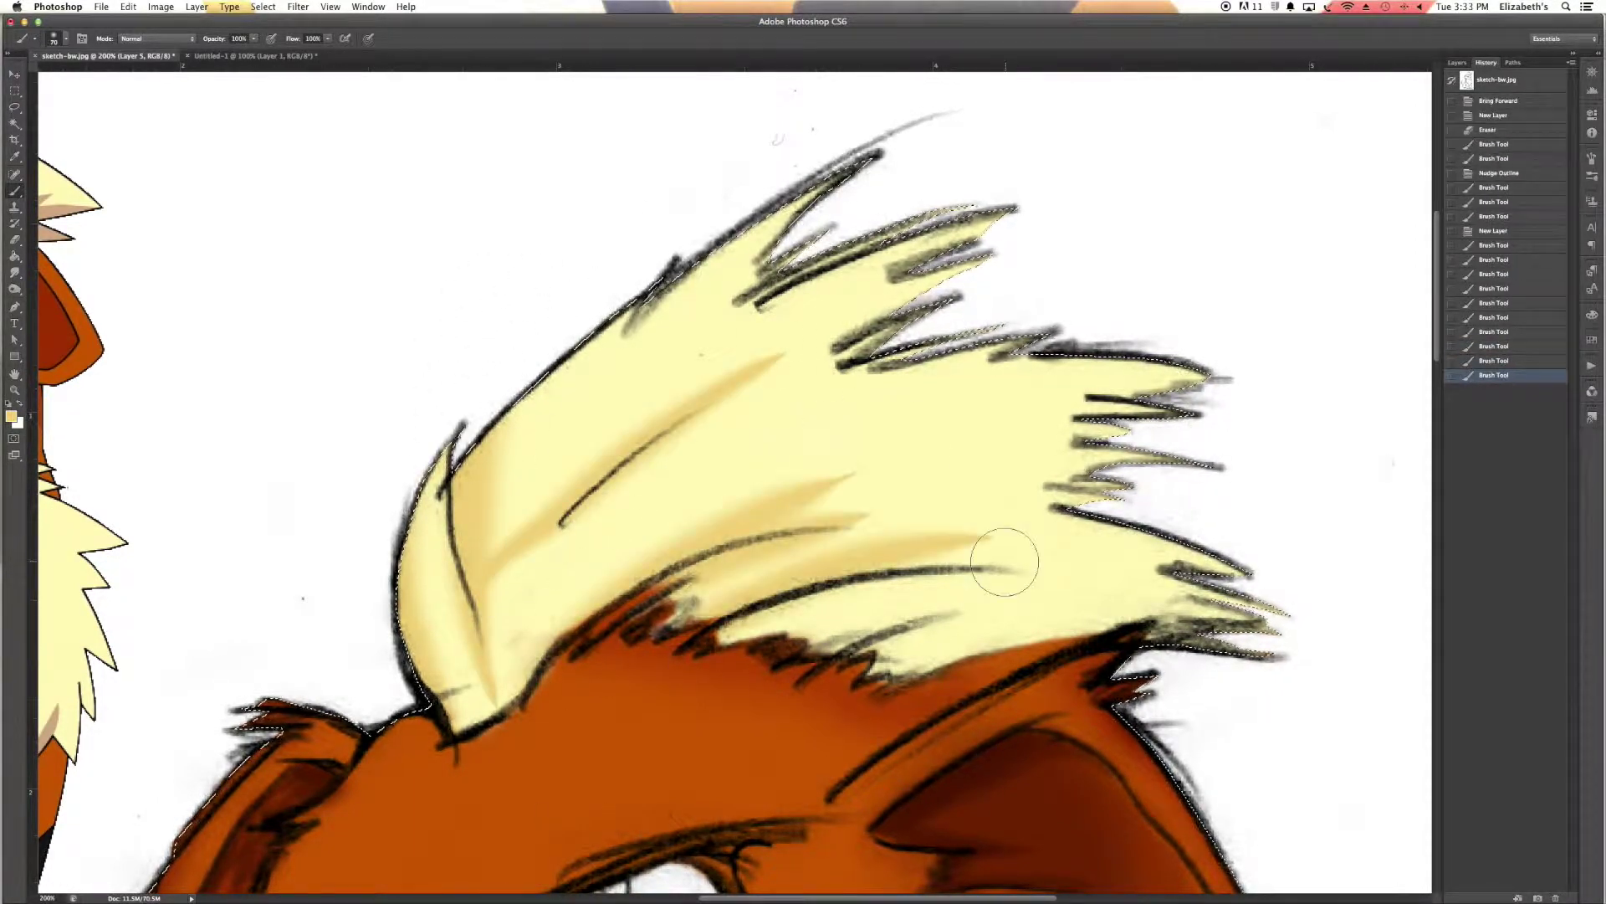
left_click_drag(837, 644, 924, 643)
left_click_drag(1080, 628, 870, 666)
left_click_drag(1121, 389, 979, 419)
left_click_drag(1079, 410, 929, 456)
left_click_drag(1079, 469, 896, 502)
left_click_drag(878, 289, 661, 389)
left_click_drag(1122, 552, 1031, 564)
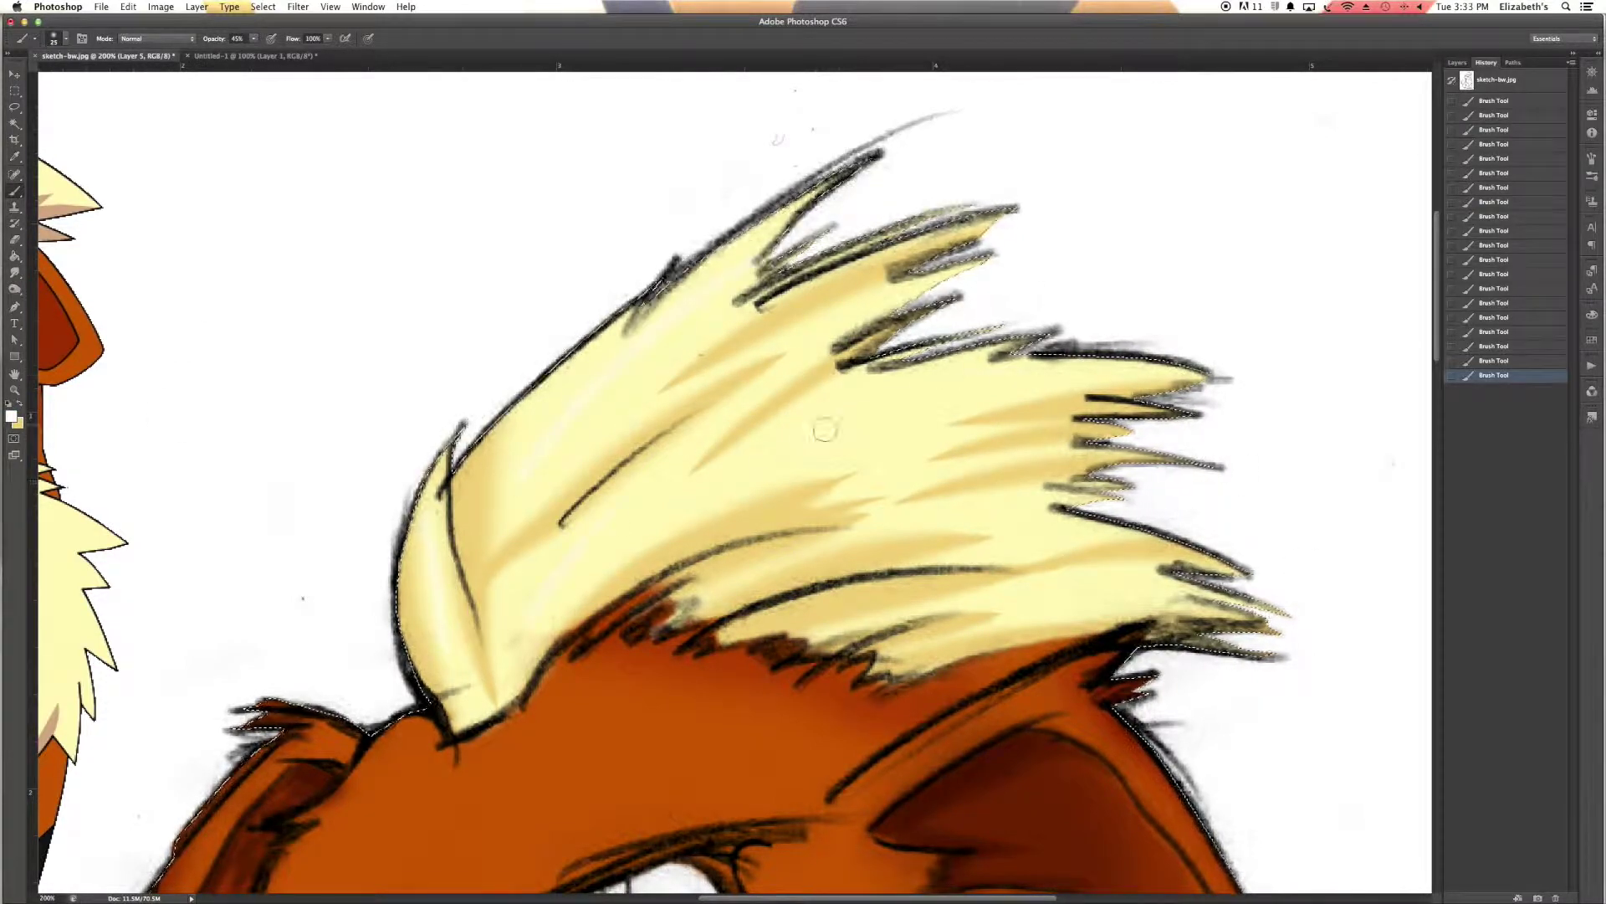
Add pale yellow highlights across the hair and toward its lower edge.
key("x")
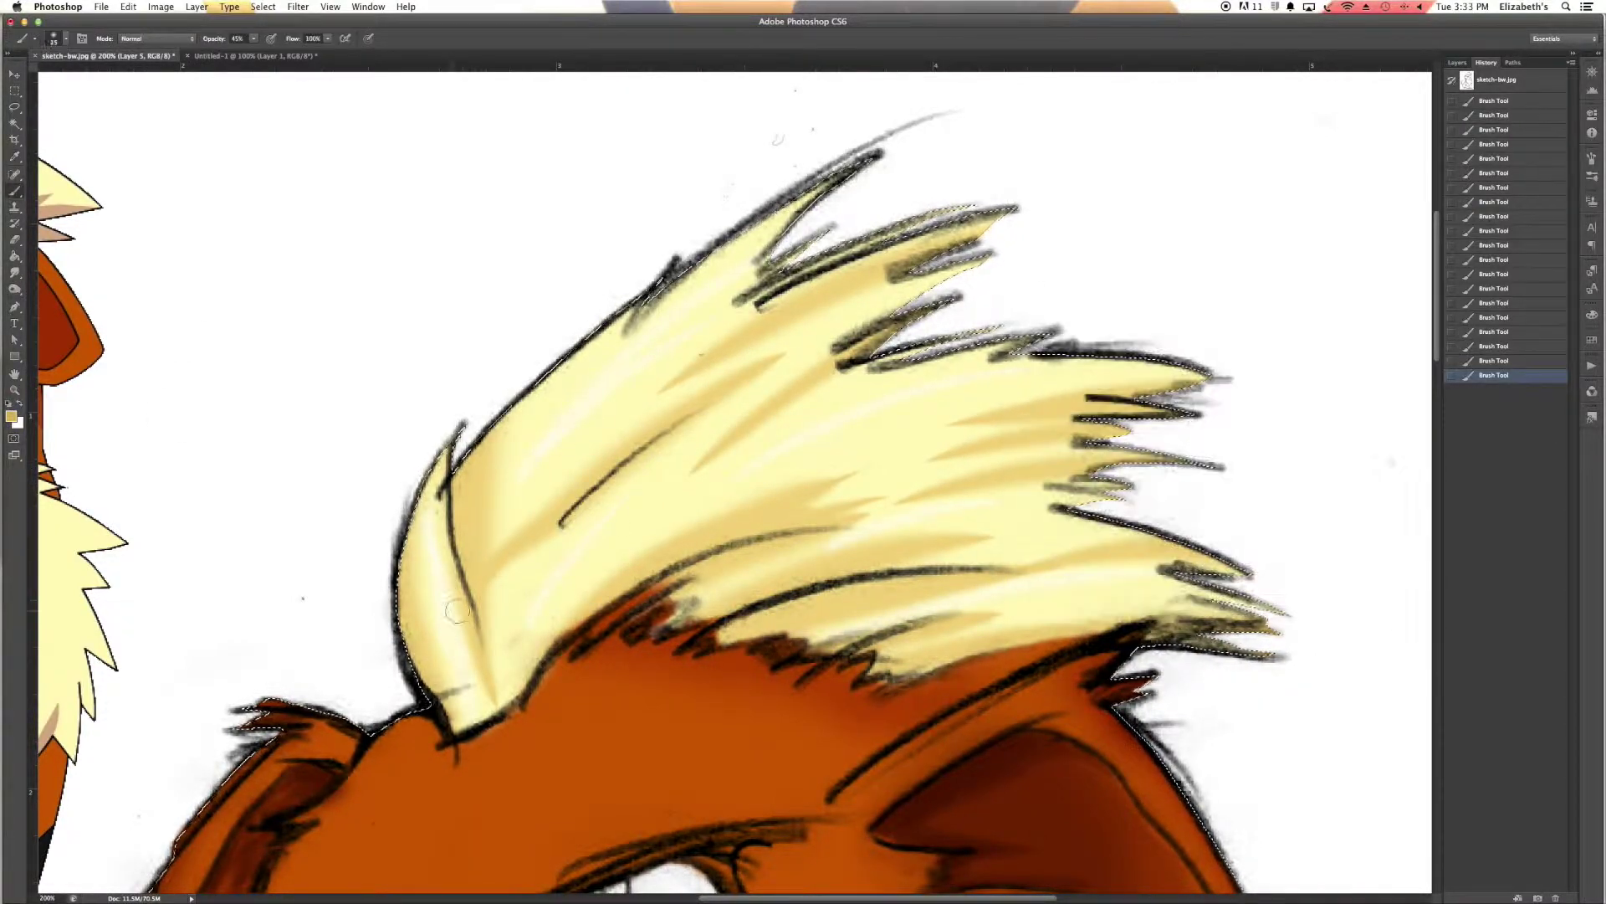
left_click_drag(619, 405, 845, 309)
left_click_drag(586, 653, 827, 568)
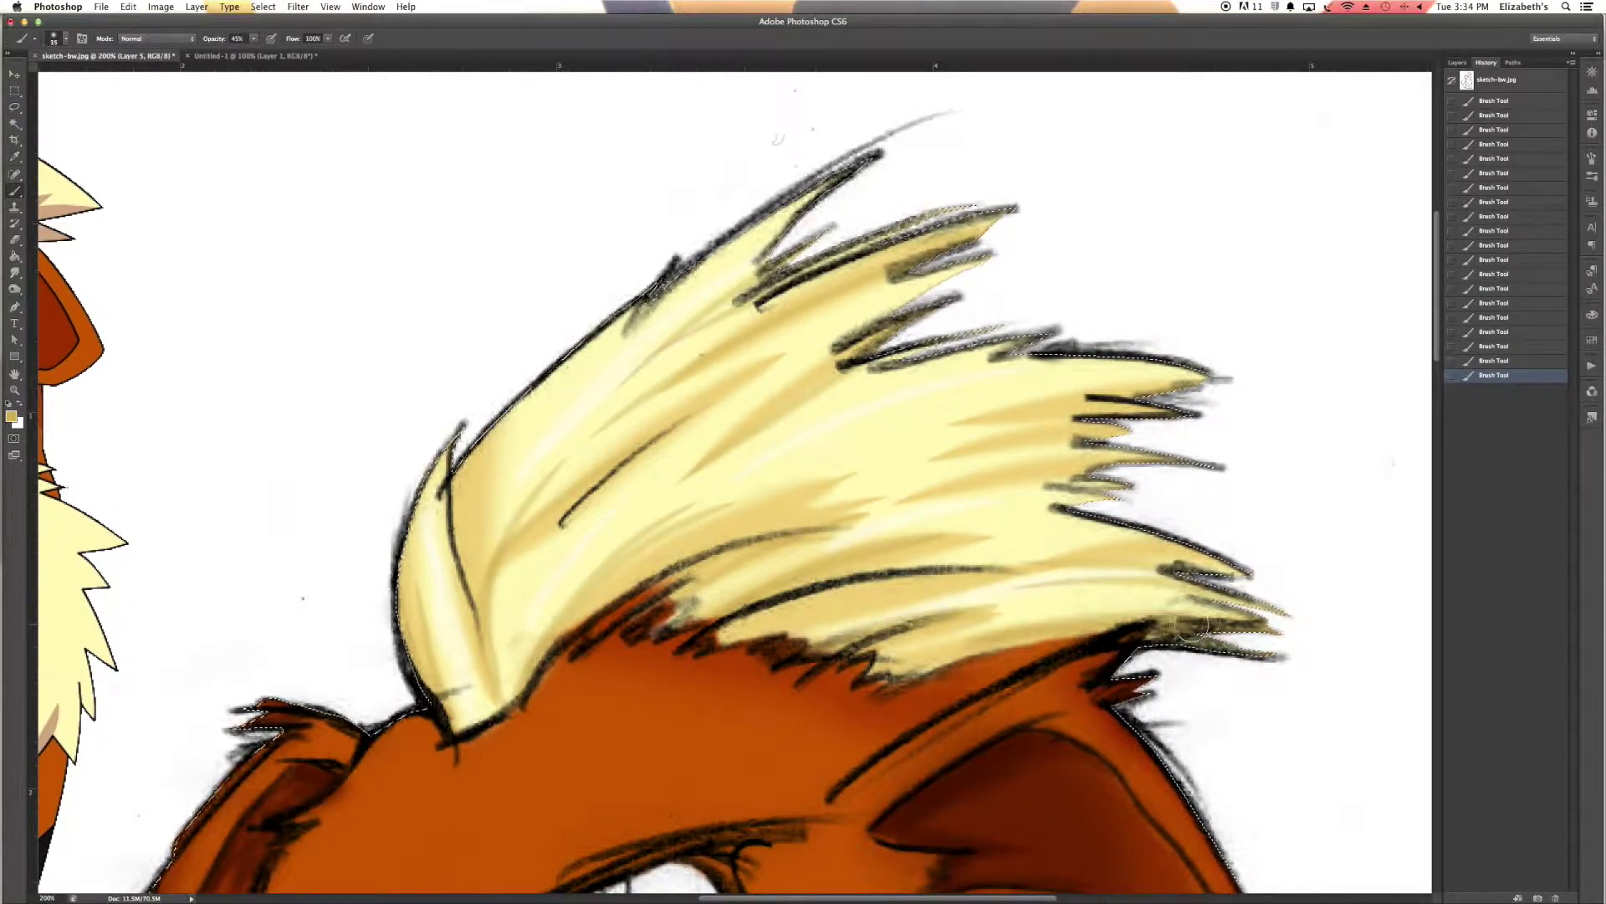
key("bracketright")
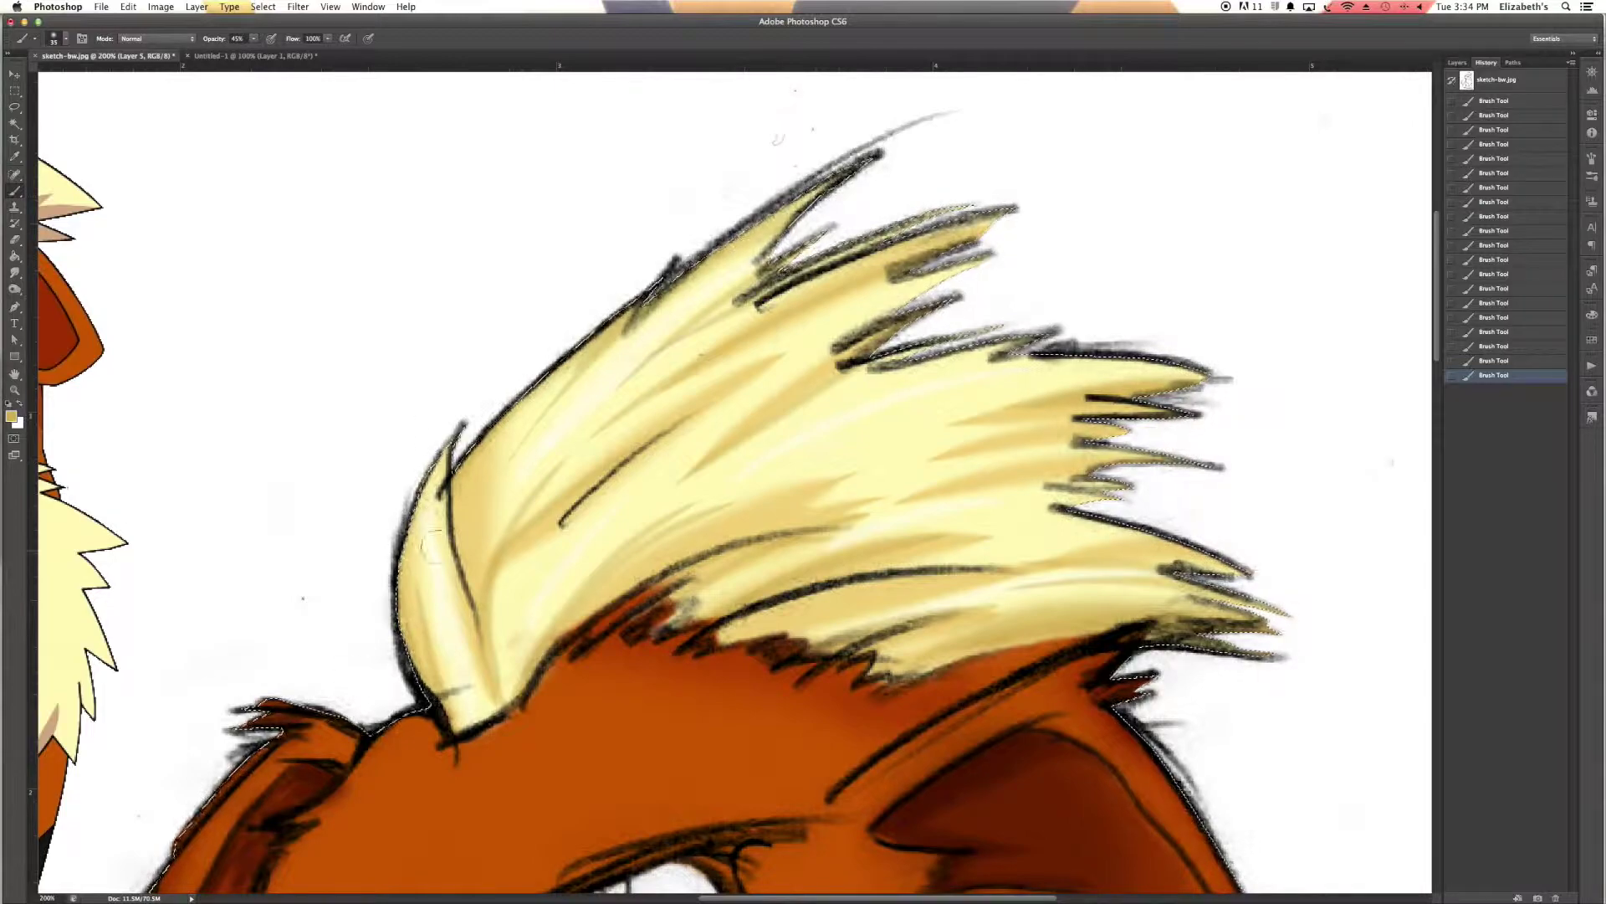
key("ctrl+minus")
key("ctrl+minus")
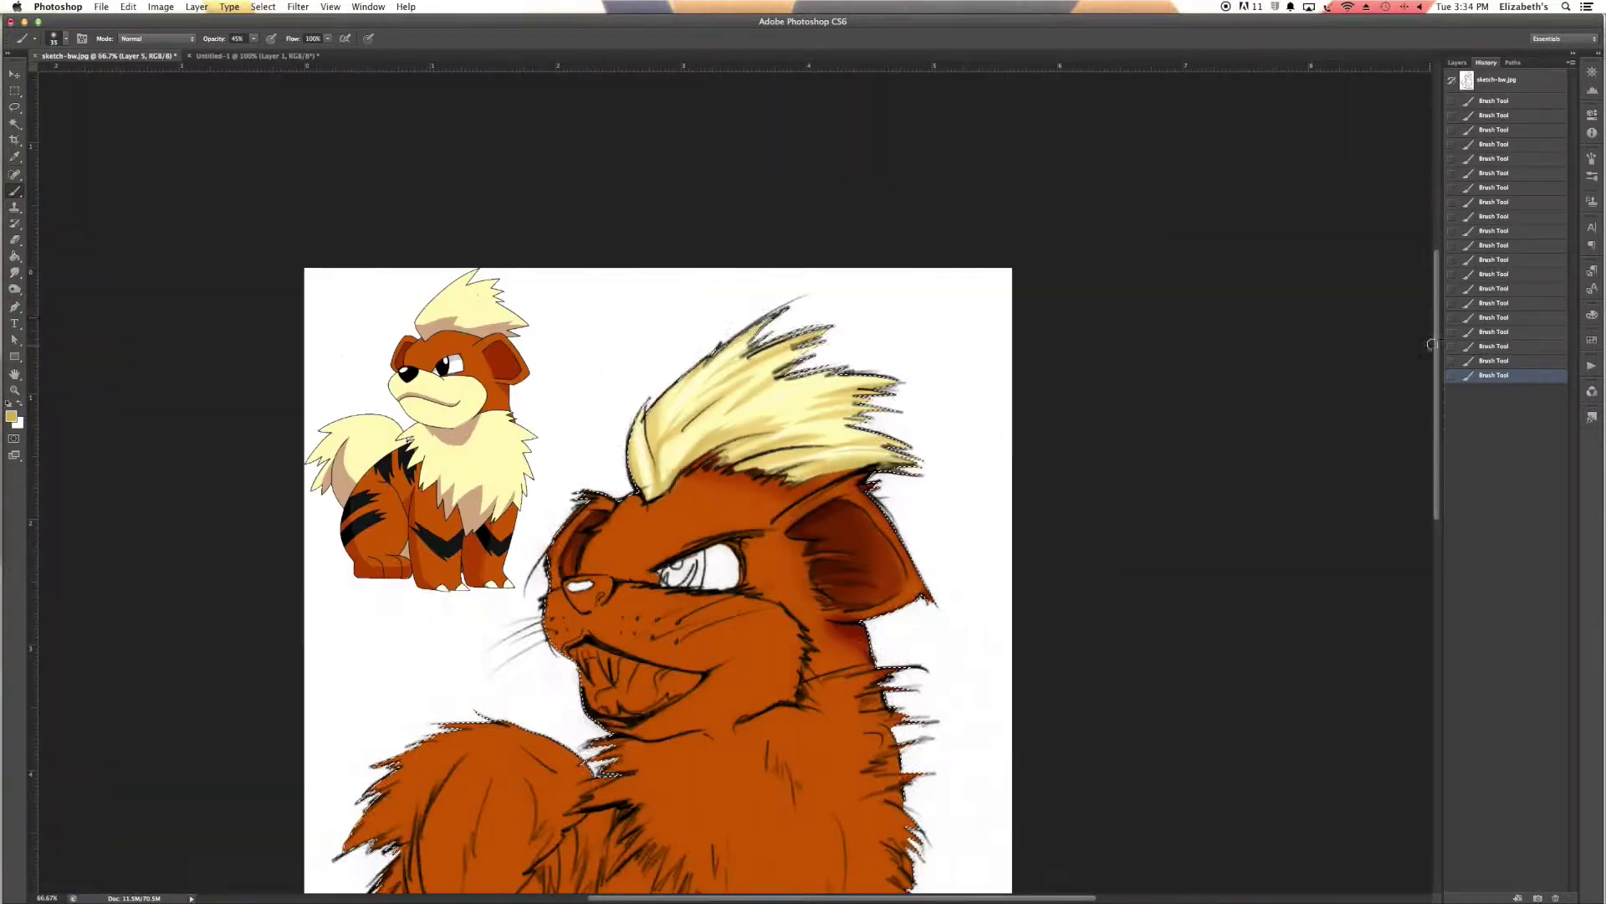
left_click(1458, 62)
On the orange body layer, erase orange from the fur area and a band of chest fur.
left_click(1495, 183)
key("ctrl+plus")
key("ctrl+plus")
key("e")
mouse_move(603, 468)
left_mouse_down()
mouse_move(643, 629)
mouse_move(1004, 574)
mouse_move(1026, 785)
left_mouse_up()
scroll(1026, 786, "down", 10)
mouse_move(789, 287)
left_mouse_down()
mouse_move(53, 503)
mouse_move(1058, 305)
left_mouse_up()
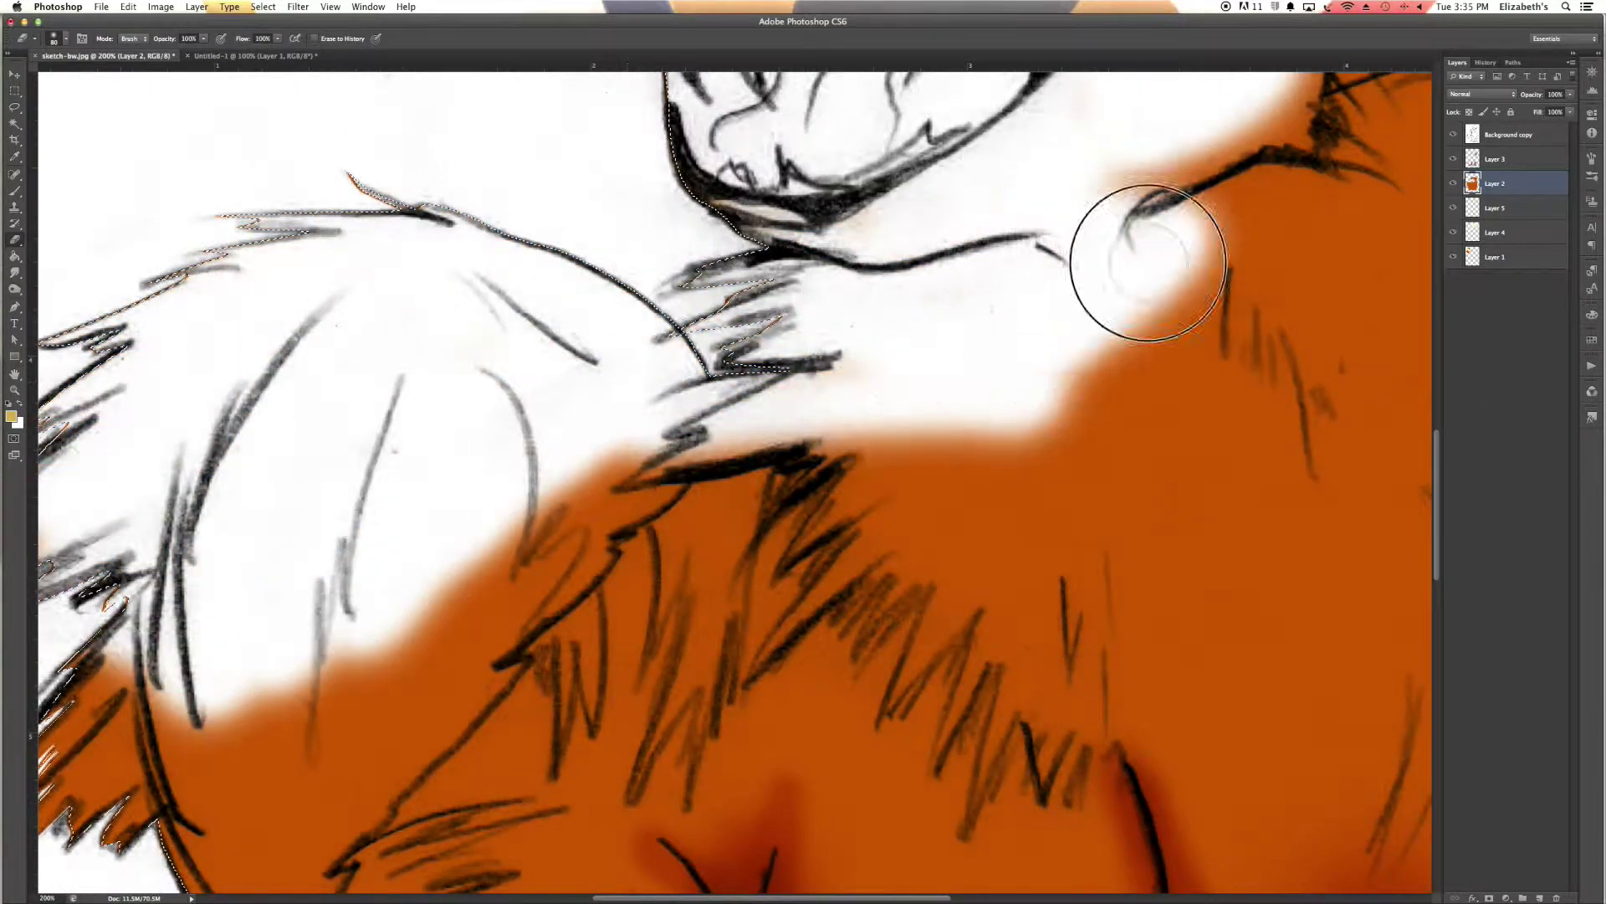
scroll(931, 885, "right", 3)
scroll(930, 884, "right", 3)
Erase orange along the muzzle and neck line, adding fur streaks at lowered opacity.
mouse_move(563, 455)
left_mouse_down()
mouse_move(750, 617)
mouse_move(963, 586)
left_mouse_up()
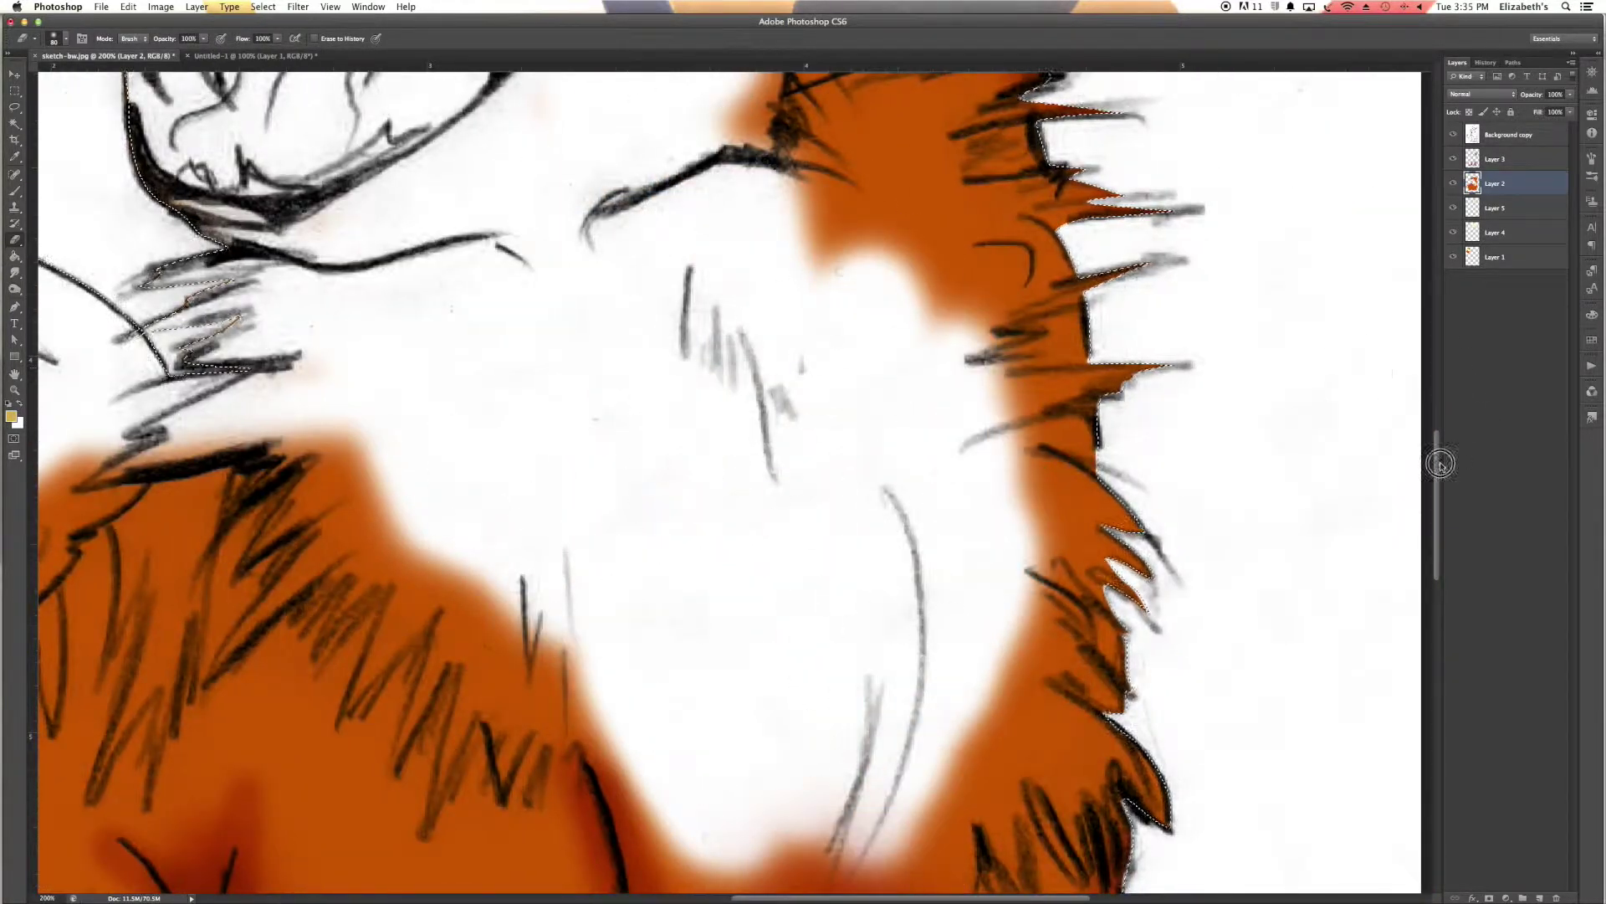
scroll(891, 458, "up", 10)
mouse_move(891, 458)
left_mouse_down()
mouse_move(796, 466)
mouse_move(1068, 444)
mouse_move(865, 528)
mouse_move(804, 578)
mouse_move(1046, 568)
mouse_move(803, 611)
left_mouse_up()
left_click_drag(970, 544, 794, 627)
key("5")
key("6")
mouse_move(1025, 528)
left_mouse_down()
mouse_move(891, 559)
mouse_move(888, 606)
mouse_move(1084, 490)
left_mouse_up()
scroll(1004, 569, "down", 5)
At full opacity, erase white streaks along the chest fur edges.
key("0")
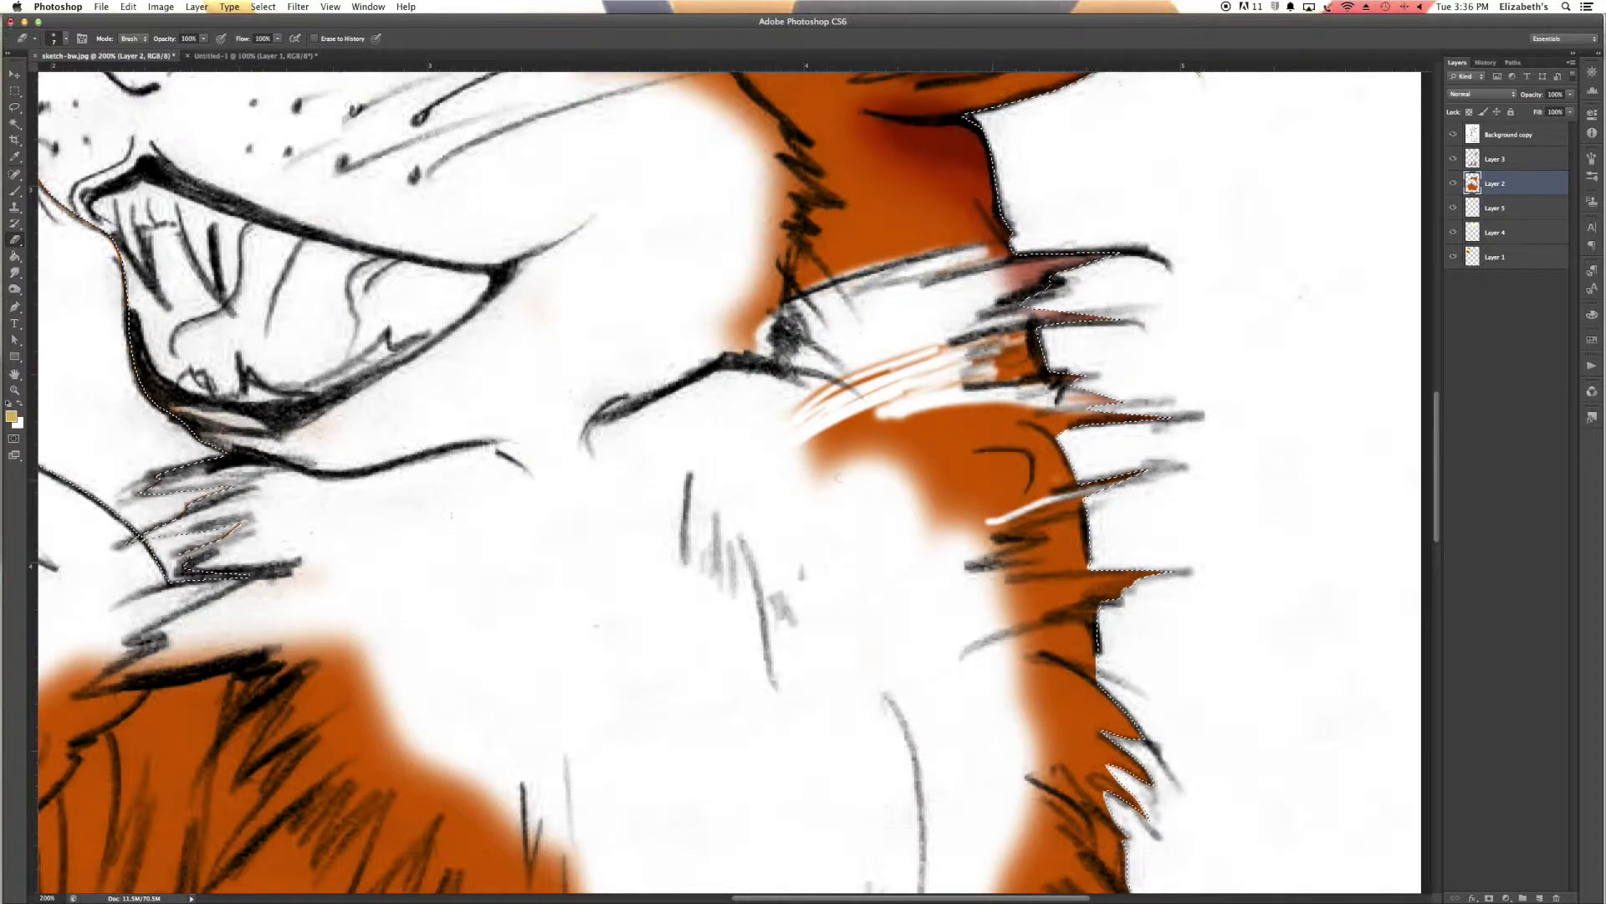
left_click_drag(996, 585, 1084, 577)
left_click_drag(980, 530, 1055, 499)
left_click_drag(1132, 416, 954, 456)
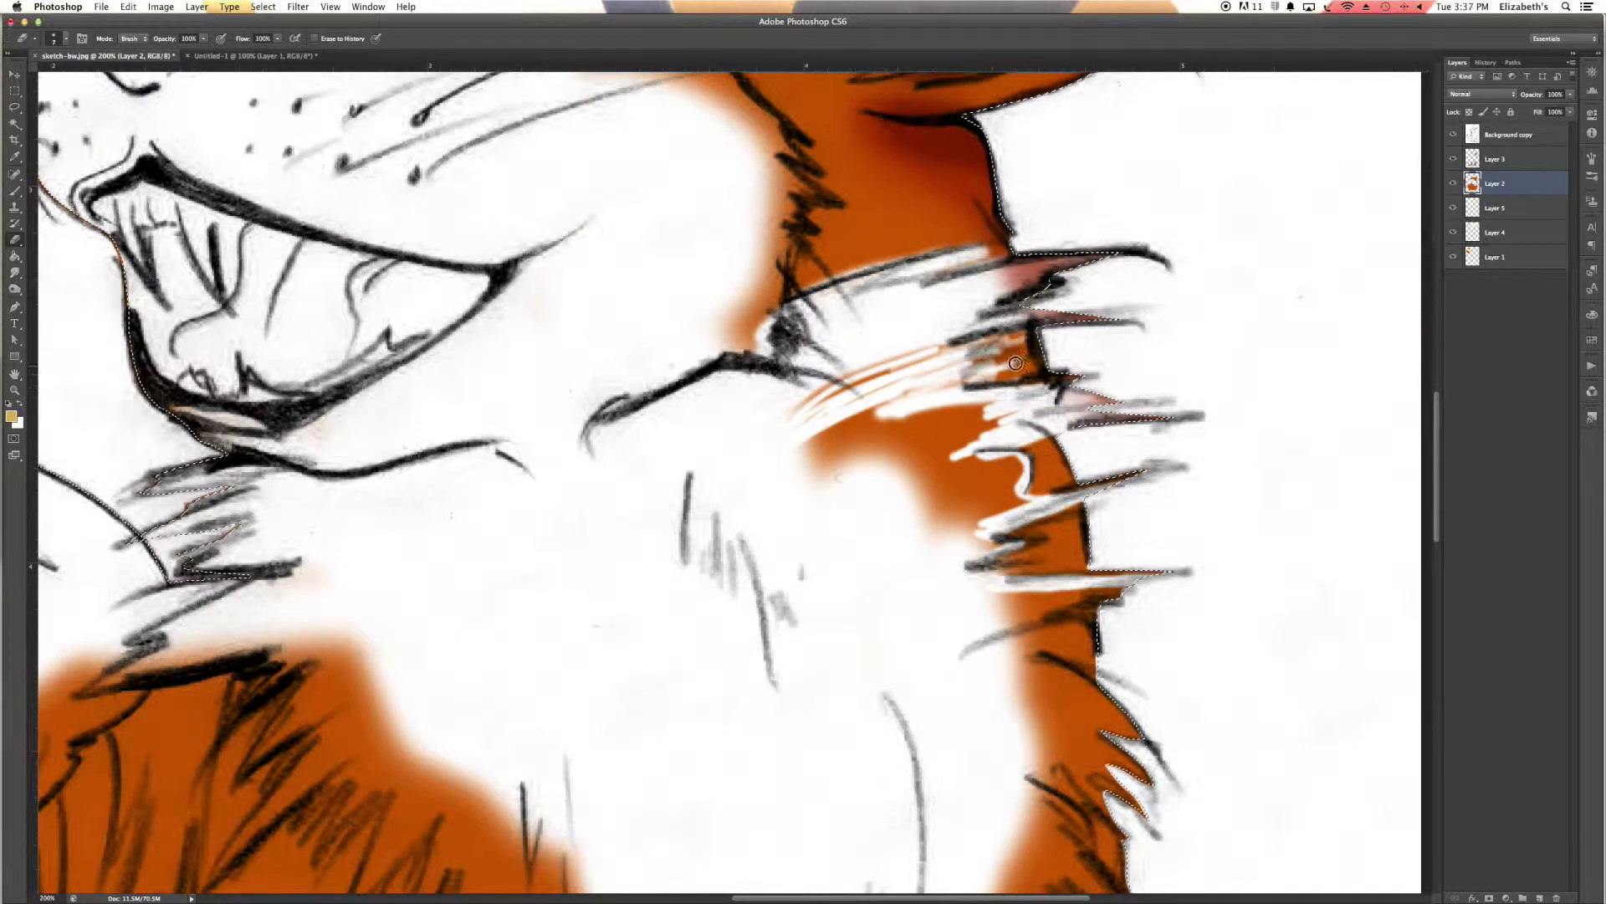
scroll(965, 637, "down", 7)
left_click_drag(1088, 544, 1042, 495)
scroll(1078, 550, "down", 1)
mouse_move(1028, 785)
left_mouse_down()
mouse_move(1012, 705)
mouse_move(1074, 731)
left_mouse_up()
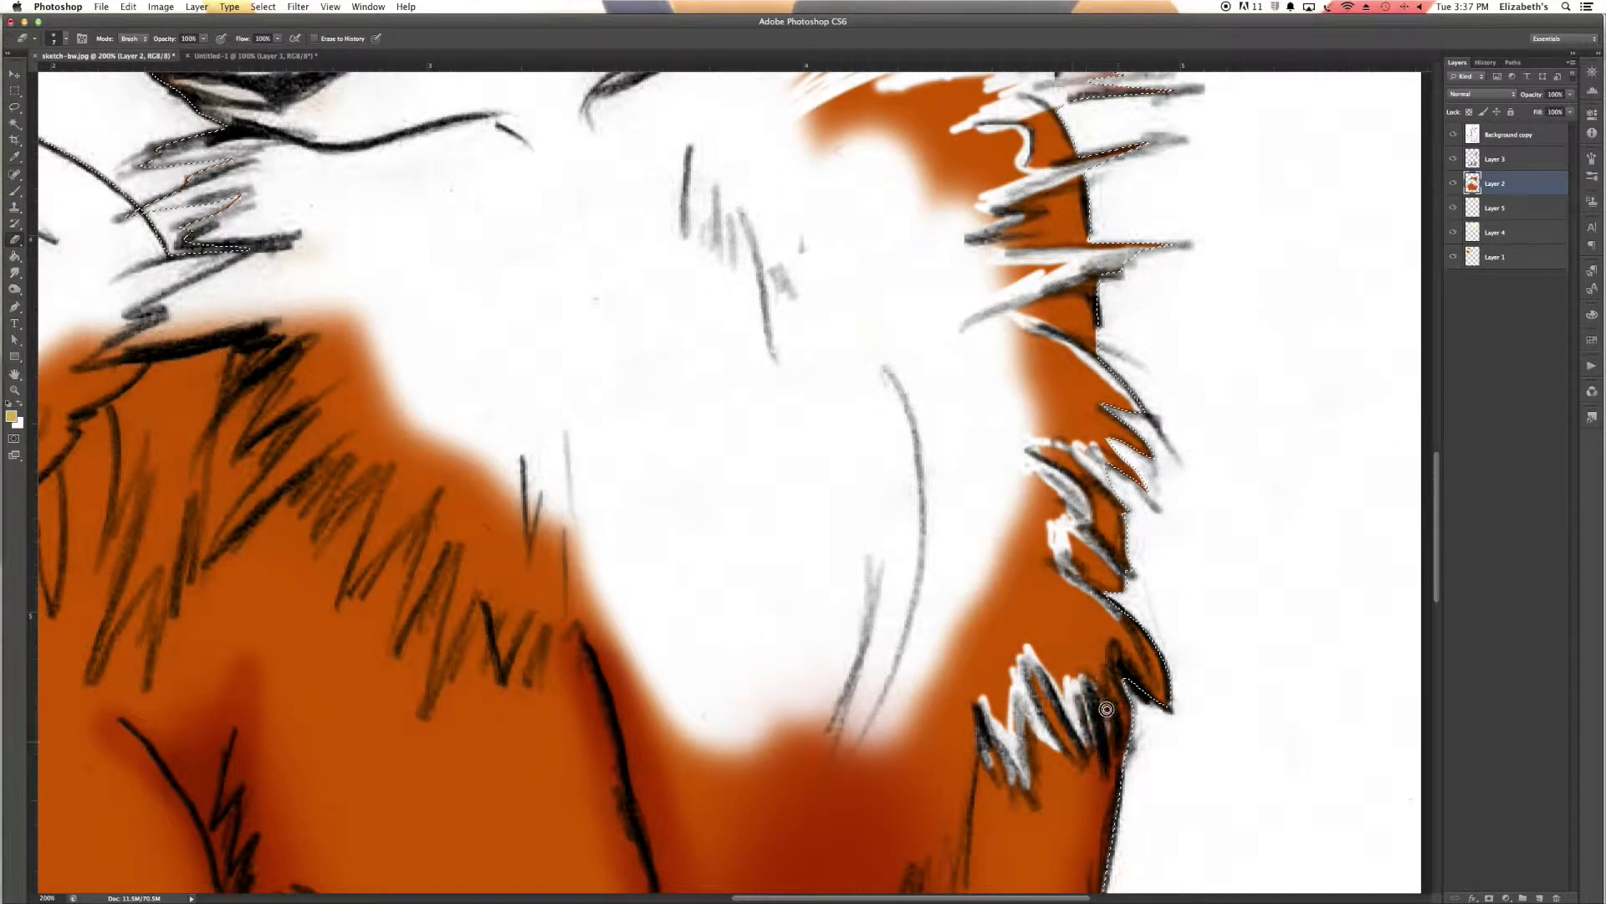
On Layer 3, turn the dark shoulder fur lines into white streaks.
left_click(1495, 159)
scroll(1088, 585, "down", 7)
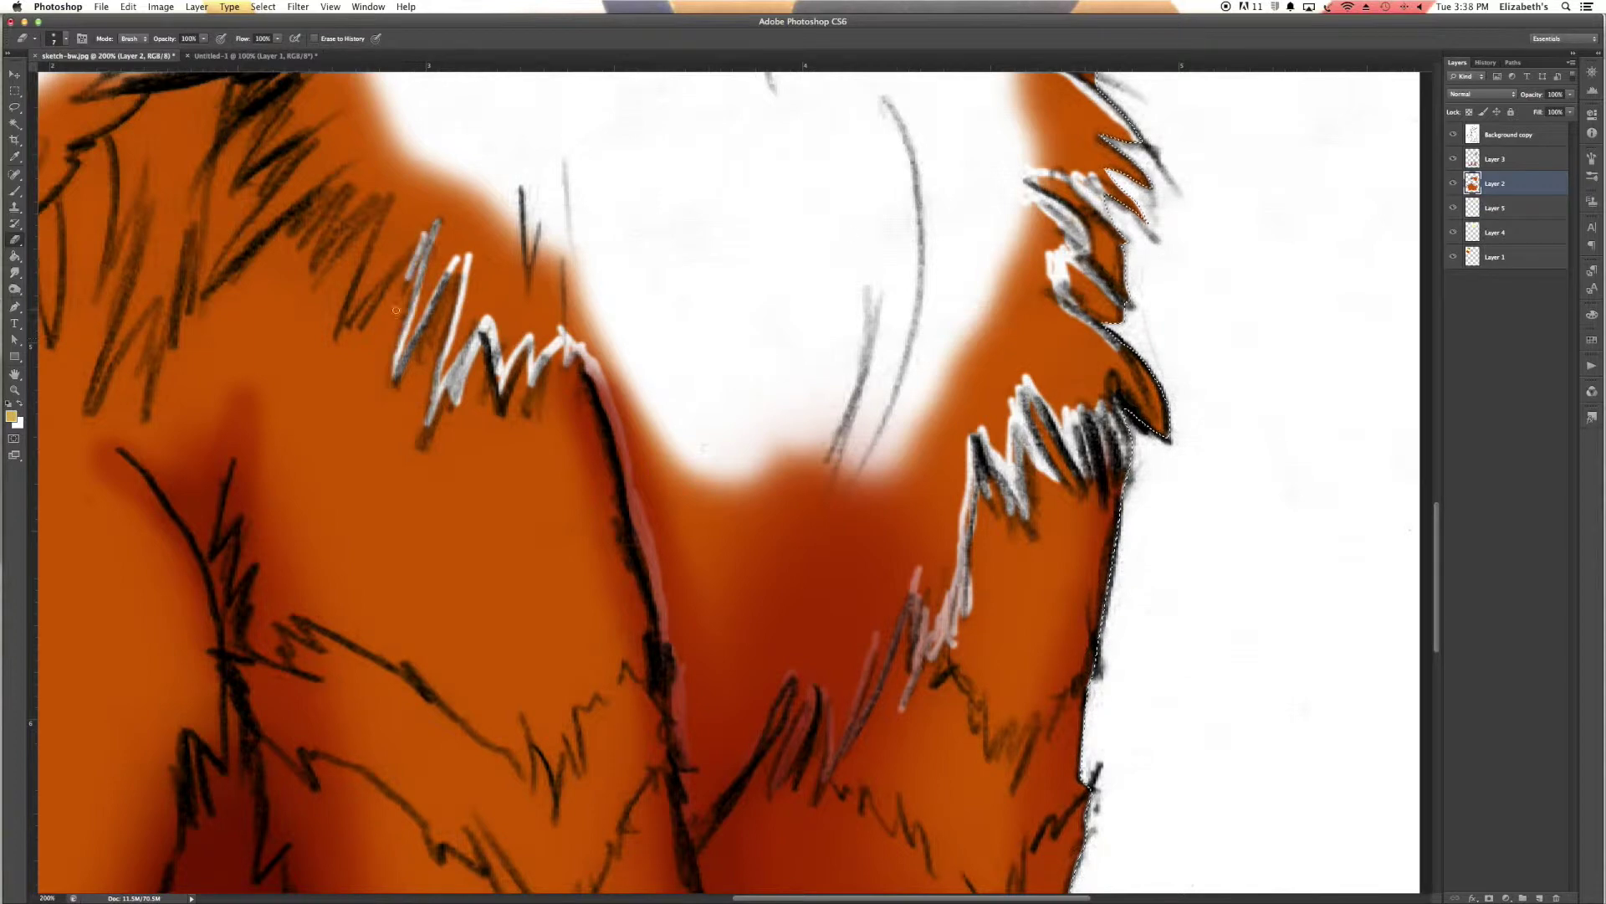
scroll(637, 213, "left", 5)
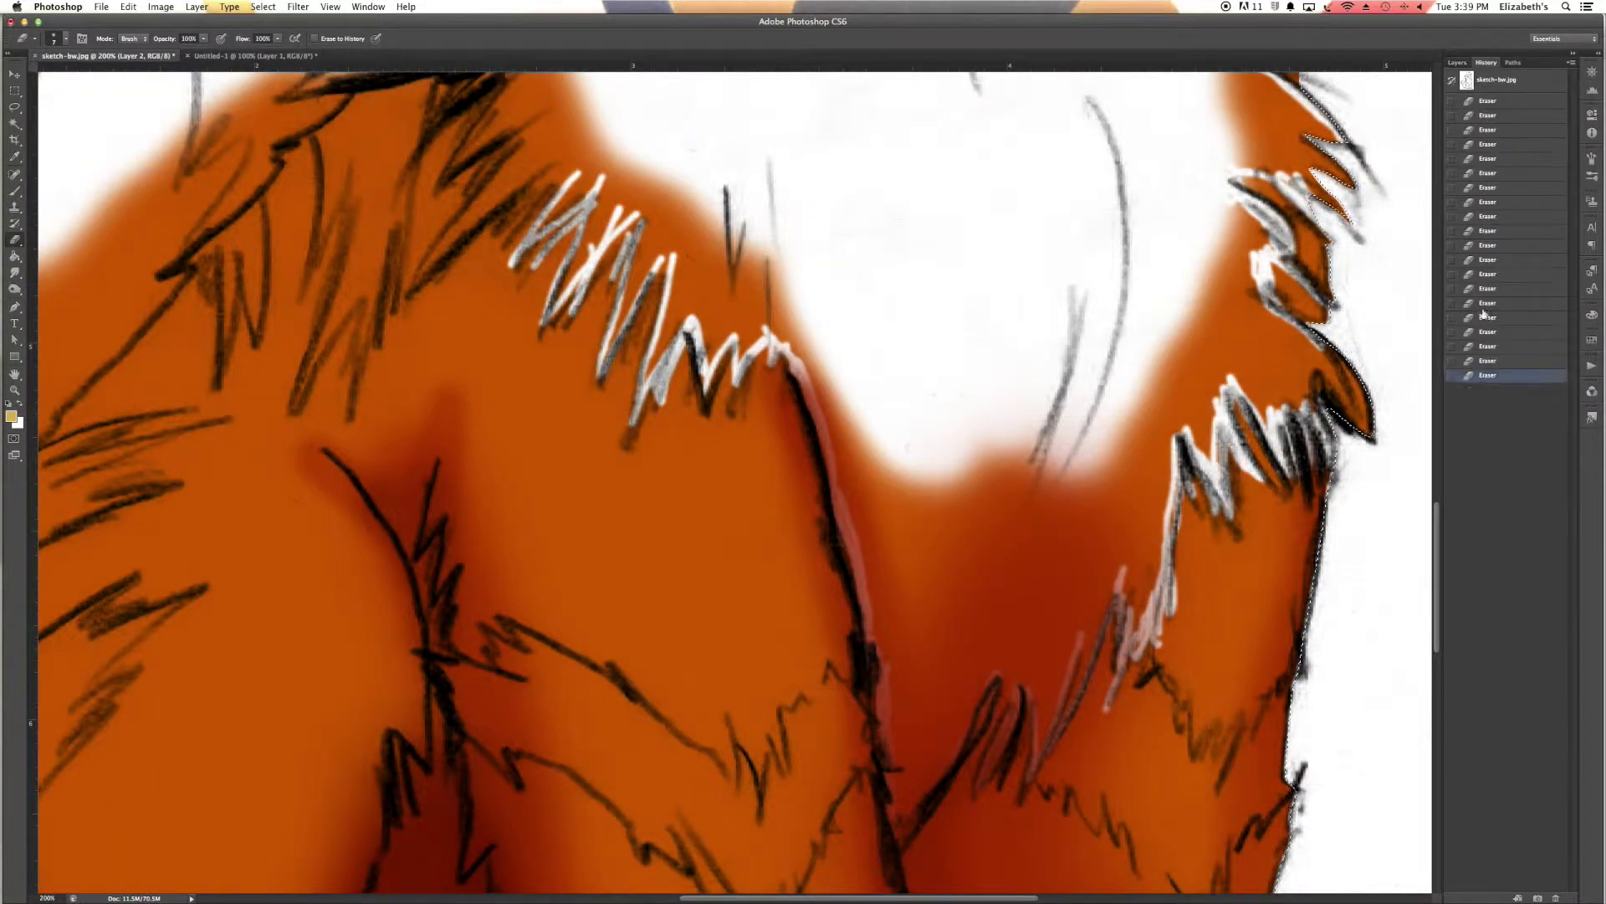
scroll(396, 287, "up", 5)
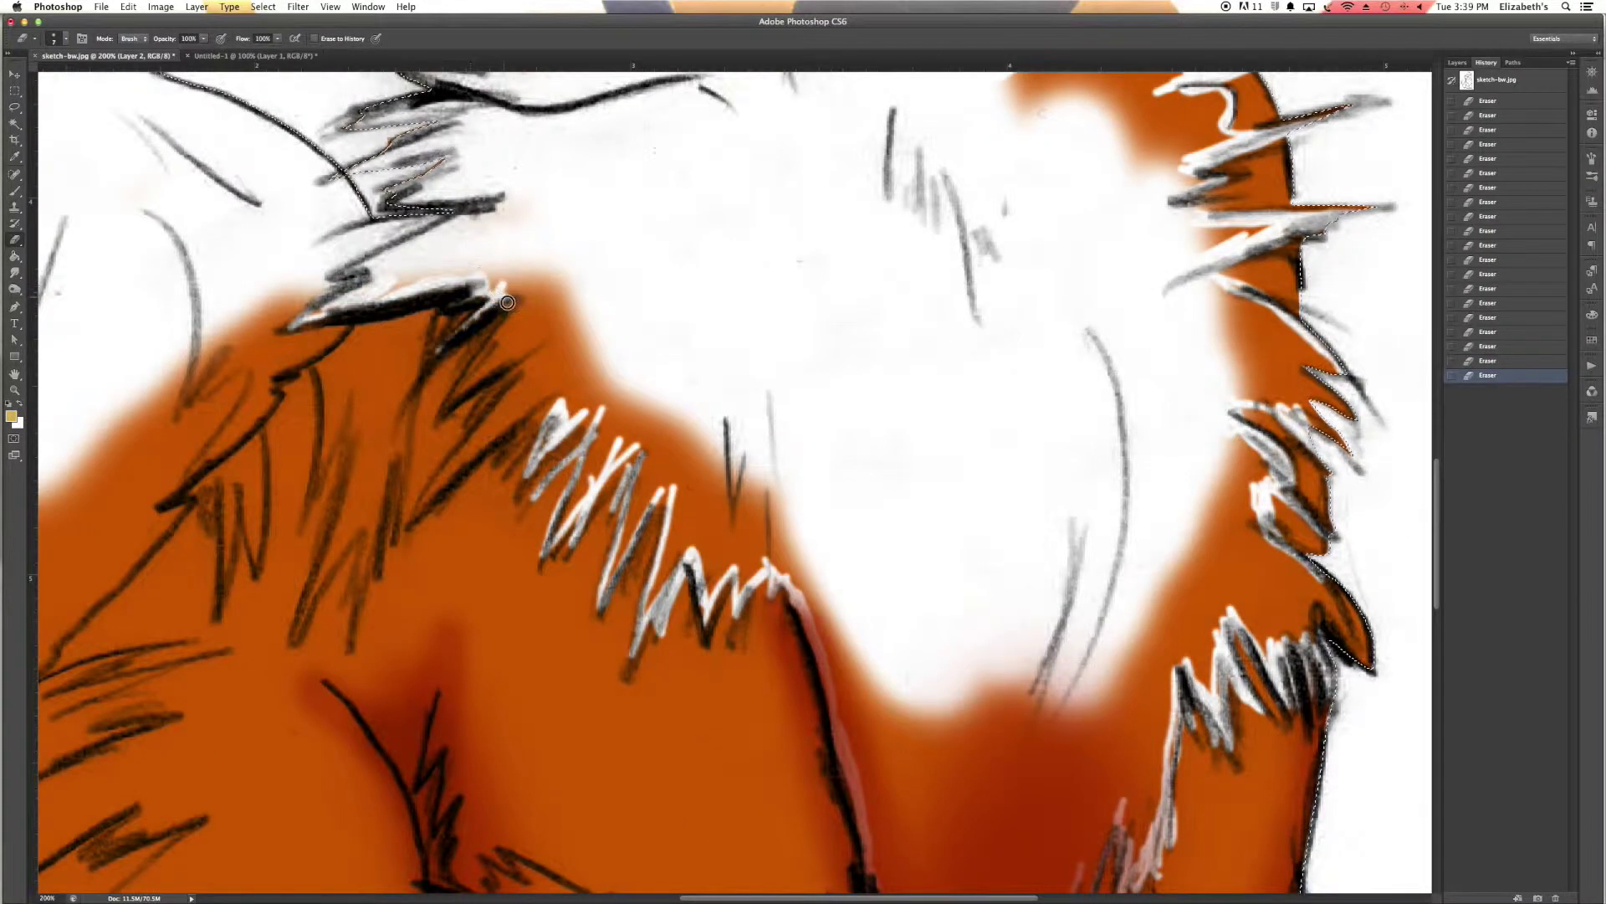
left_click_drag(468, 375, 474, 427)
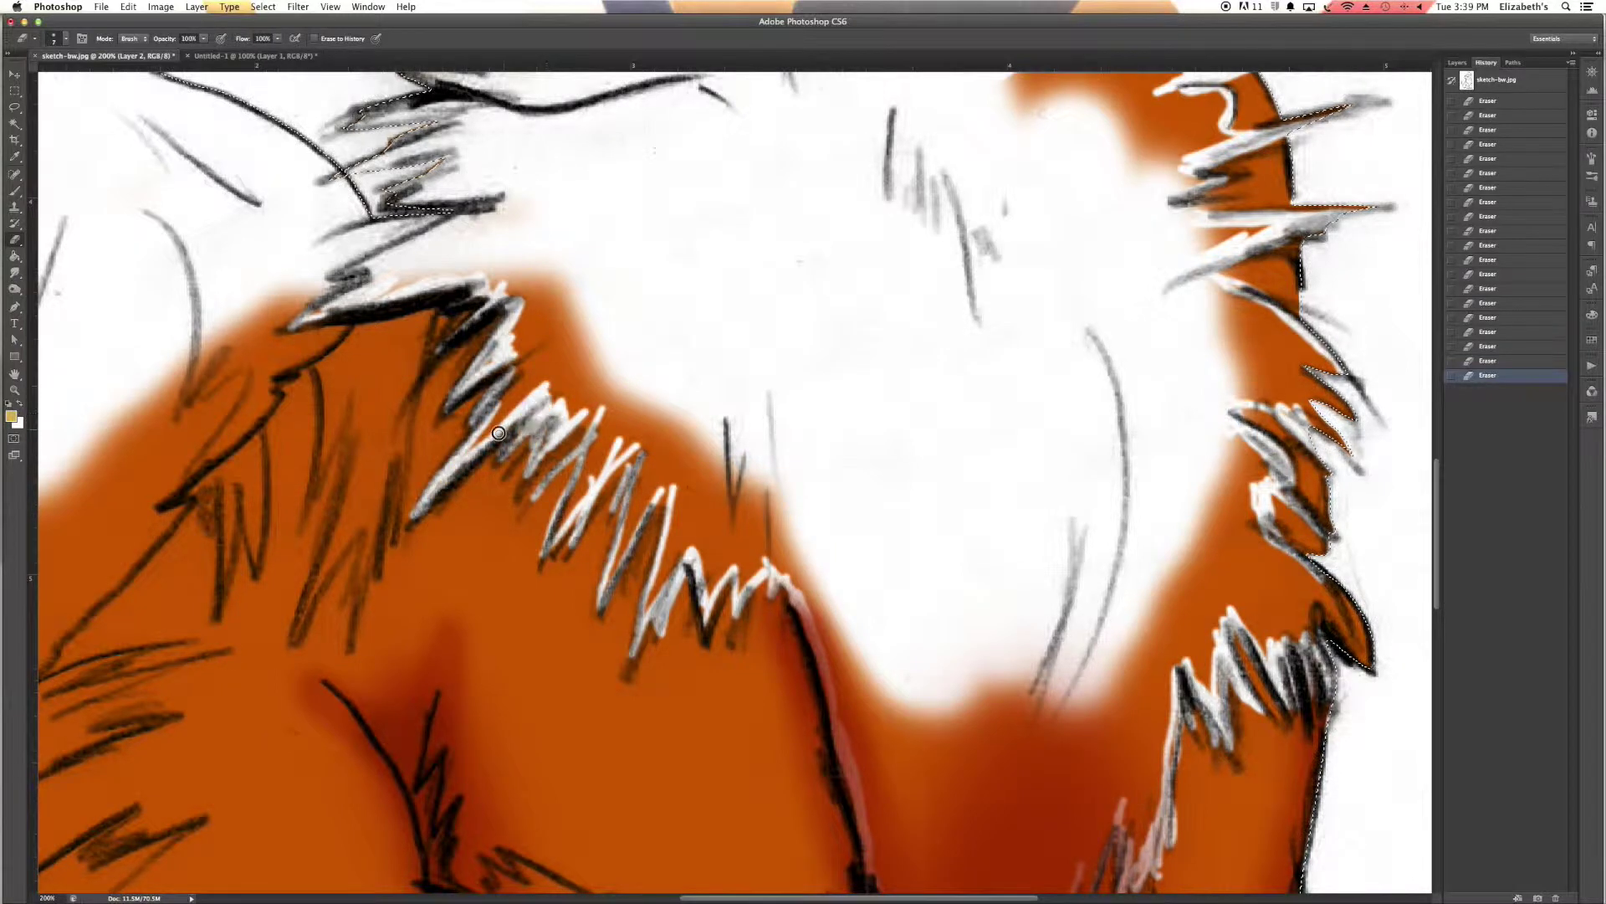
left_click(1458, 62)
left_click(1495, 159)
scroll(890, 817, "down", 3)
mouse_move(893, 769)
left_mouse_down()
mouse_move(836, 493)
mouse_move(895, 828)
mouse_move(975, 581)
mouse_move(1082, 585)
mouse_move(1015, 659)
left_mouse_up()
left_click_drag(980, 787, 1005, 680)
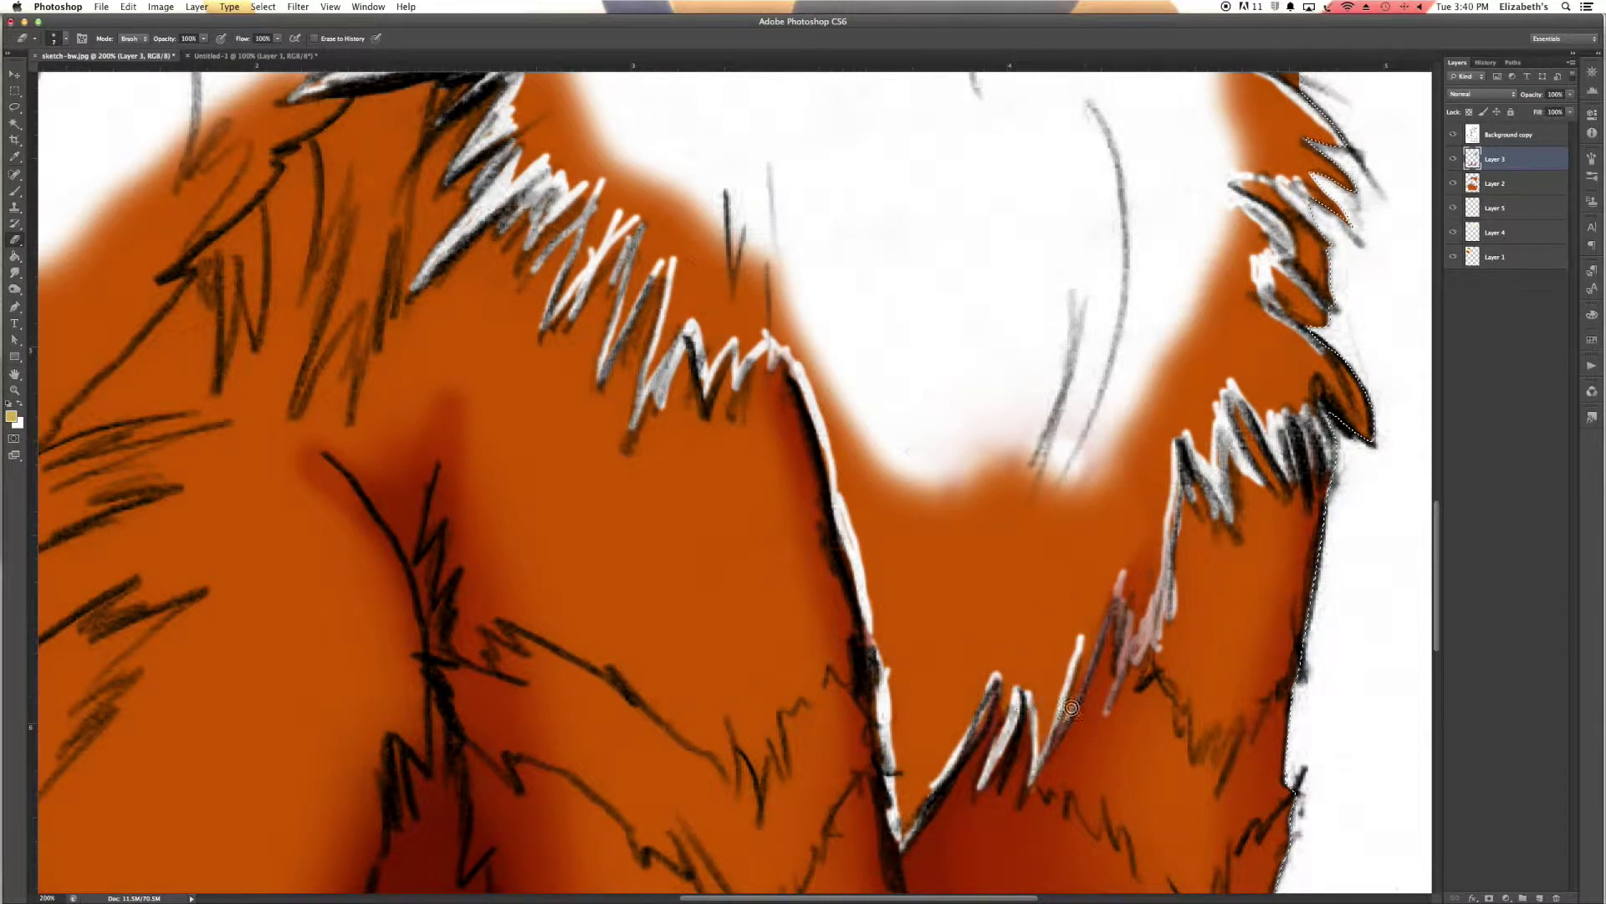
Back on the orange layer, erase a wide band of orange from the chest V.
key("alt+bracketleft")
key("bracketright")
key("bracketright")
key("bracketright")
mouse_move(803, 351)
left_mouse_down()
mouse_move(861, 485)
mouse_move(1004, 592)
mouse_move(1161, 499)
mouse_move(1040, 717)
mouse_move(1040, 599)
mouse_move(944, 628)
mouse_move(939, 721)
left_mouse_up()
Erase the orange spill along the right fur strip, left fur edge and blob edge.
scroll(940, 720, "up", 5)
scroll(940, 720, "right", 5)
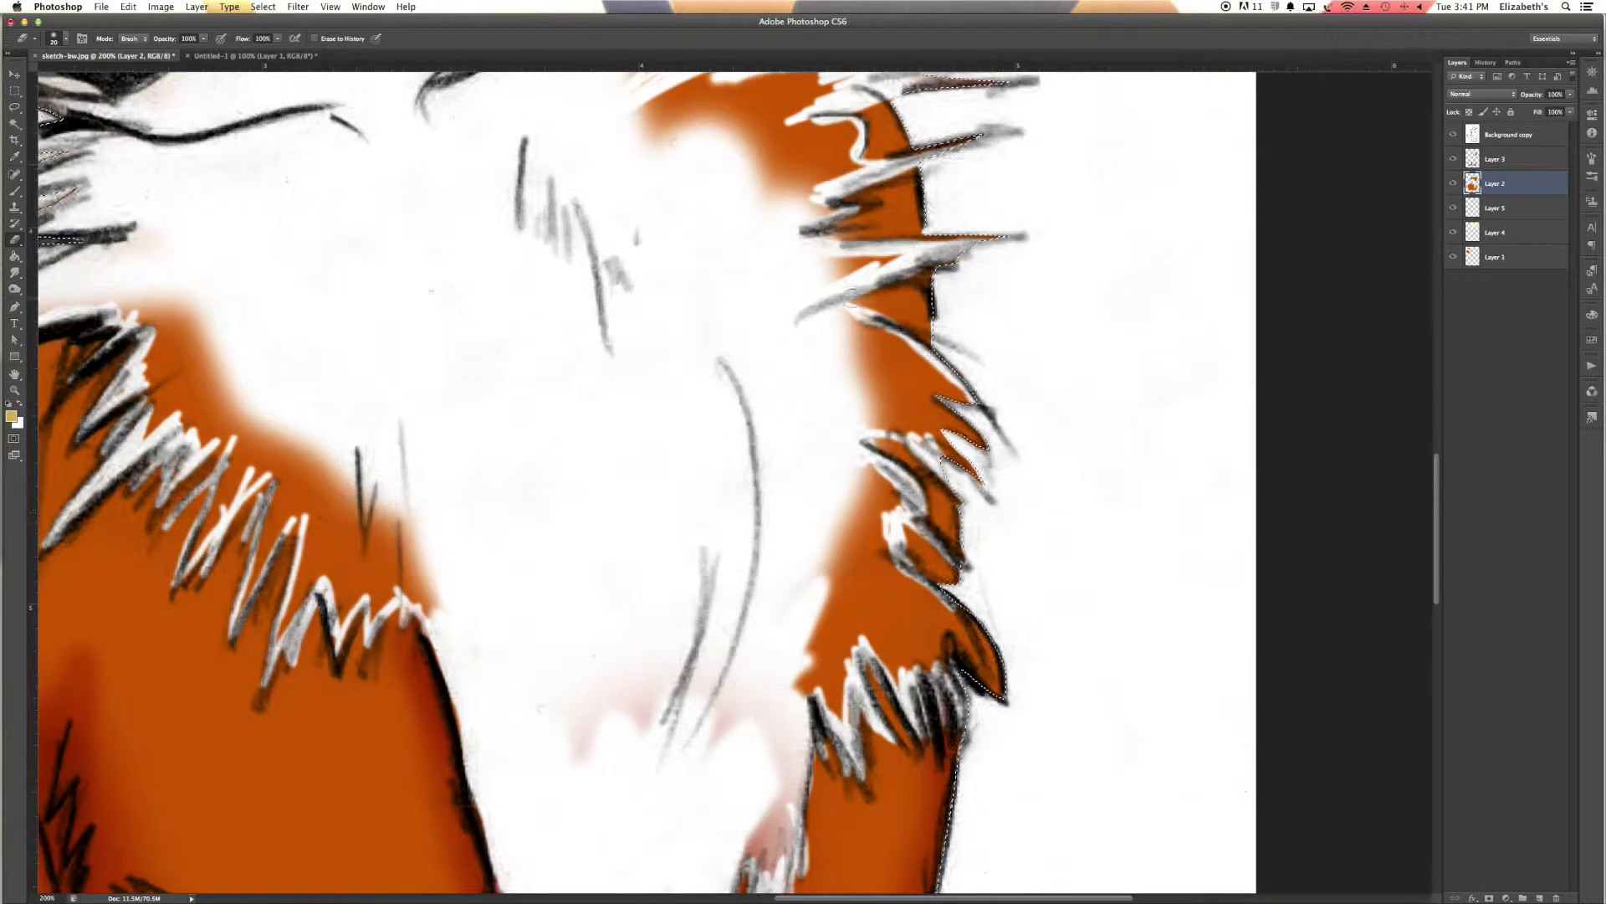
mouse_move(822, 216)
left_mouse_down()
mouse_move(660, 111)
mouse_move(920, 393)
mouse_move(875, 387)
mouse_move(881, 496)
mouse_move(821, 681)
mouse_move(912, 619)
mouse_move(850, 577)
mouse_move(1119, 534)
left_mouse_up()
mouse_move(443, 585)
left_mouse_down()
mouse_move(351, 586)
mouse_move(369, 509)
left_mouse_up()
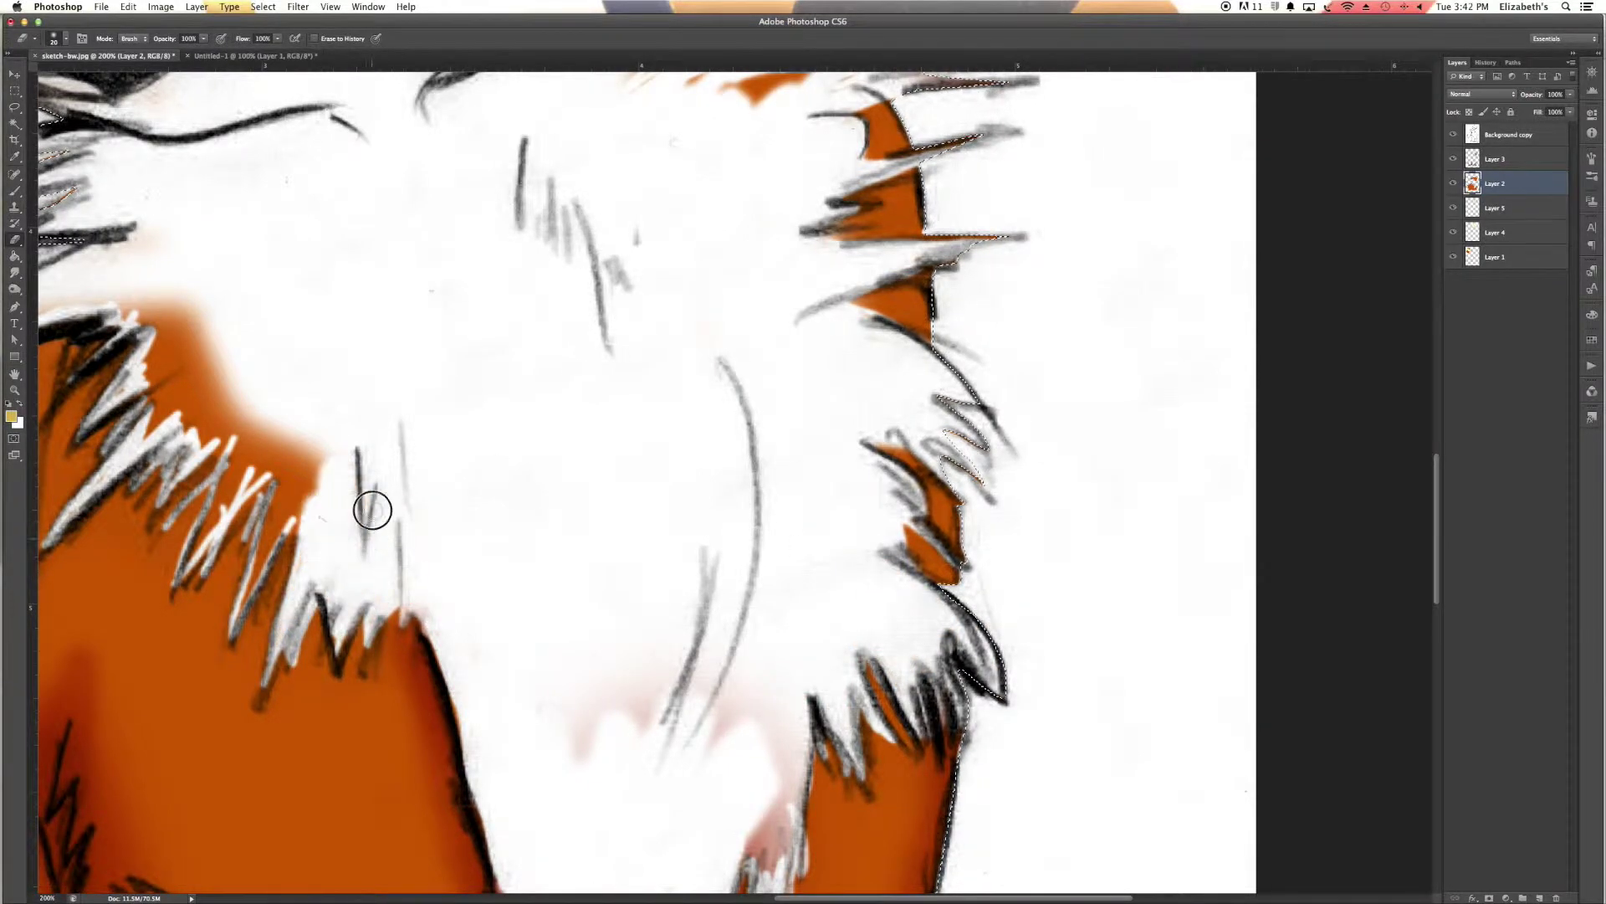
scroll(762, 475, "up", 5)
left_click_drag(762, 474, 585, 419)
scroll(585, 419, "left", 5)
scroll(585, 419, "down", 3)
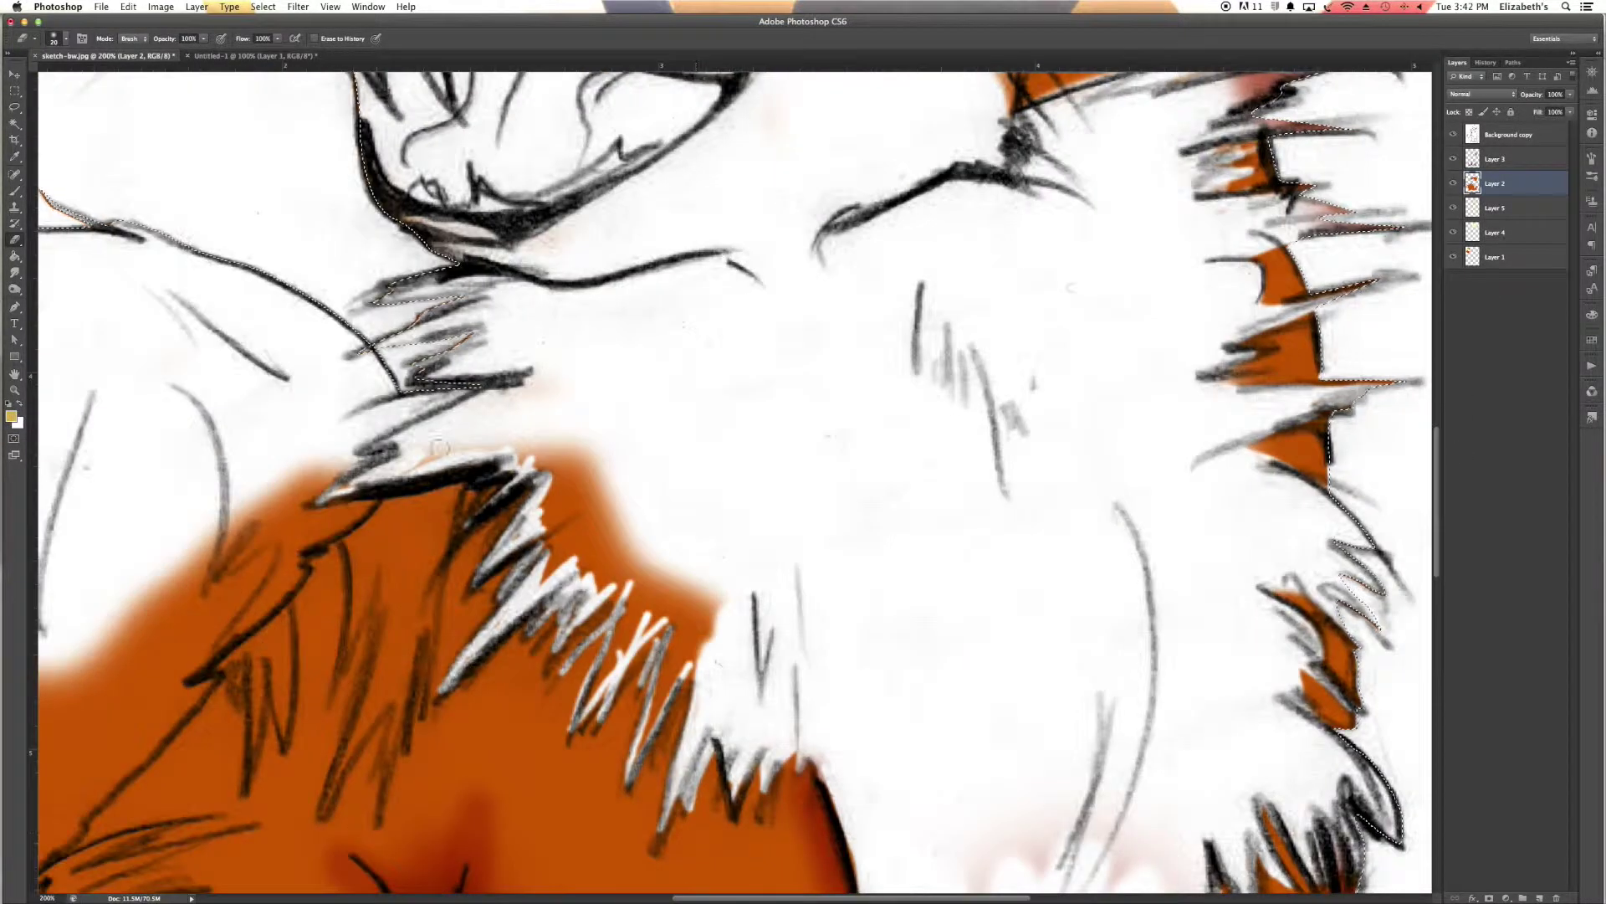
Clear the orange from the chest fur and along the fur outline.
mouse_move(538, 528)
left_mouse_down()
mouse_move(636, 661)
mouse_move(709, 634)
mouse_move(564, 532)
left_mouse_up()
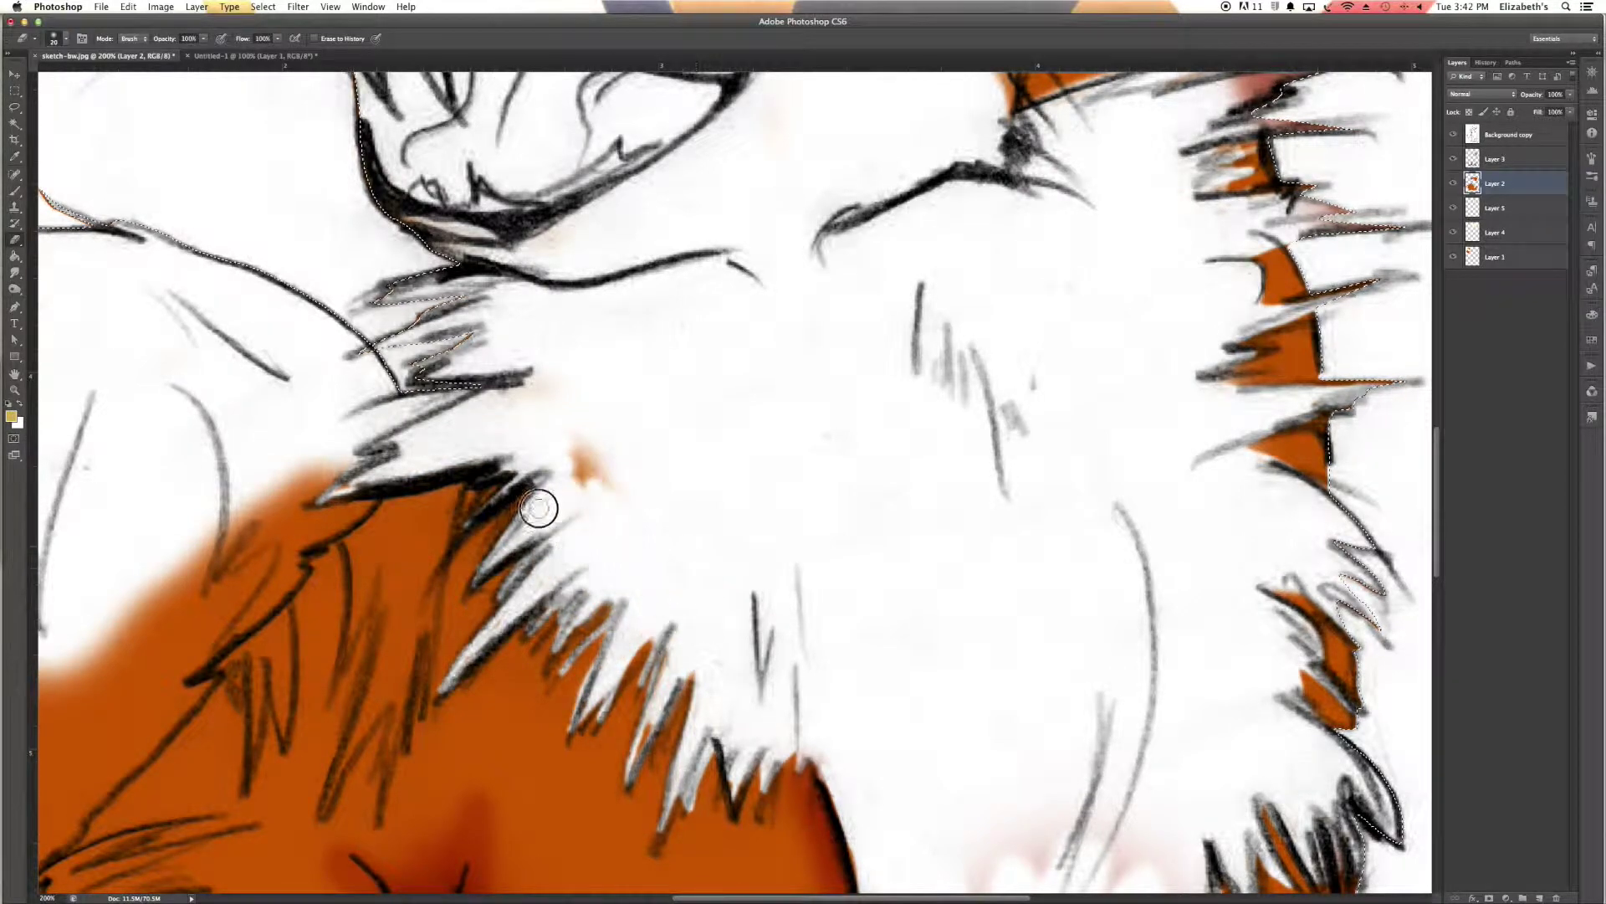
scroll(705, 581, "up", 2)
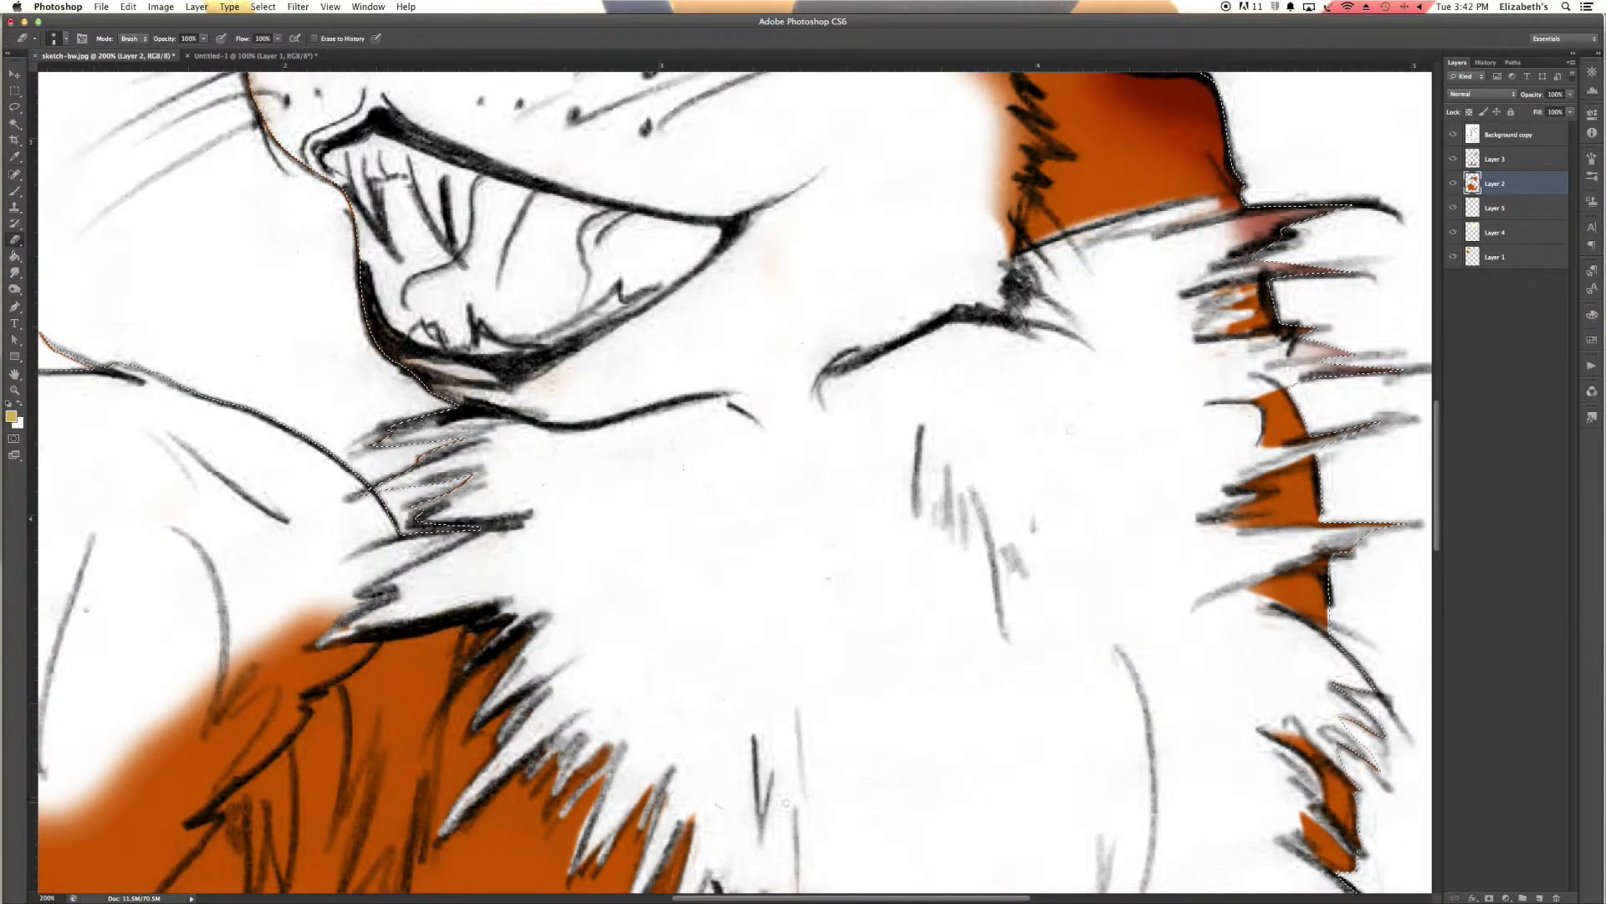
scroll(706, 581, "left", 5)
scroll(705, 581, "down", 5)
mouse_move(582, 423)
left_mouse_down()
mouse_move(778, 192)
mouse_move(502, 502)
mouse_move(398, 661)
left_mouse_up()
mouse_move(384, 488)
left_mouse_down()
mouse_move(455, 530)
mouse_move(764, 133)
mouse_move(717, 242)
mouse_move(502, 466)
mouse_move(108, 591)
mouse_move(545, 405)
left_mouse_up()
Switch to the orange body layer and set a smaller eraser for detail work.
key("bracketright")
key("bracketright")
left_click(1494, 207)
left_click(1482, 162)
left_click_drag(1436, 527, 1436, 440)
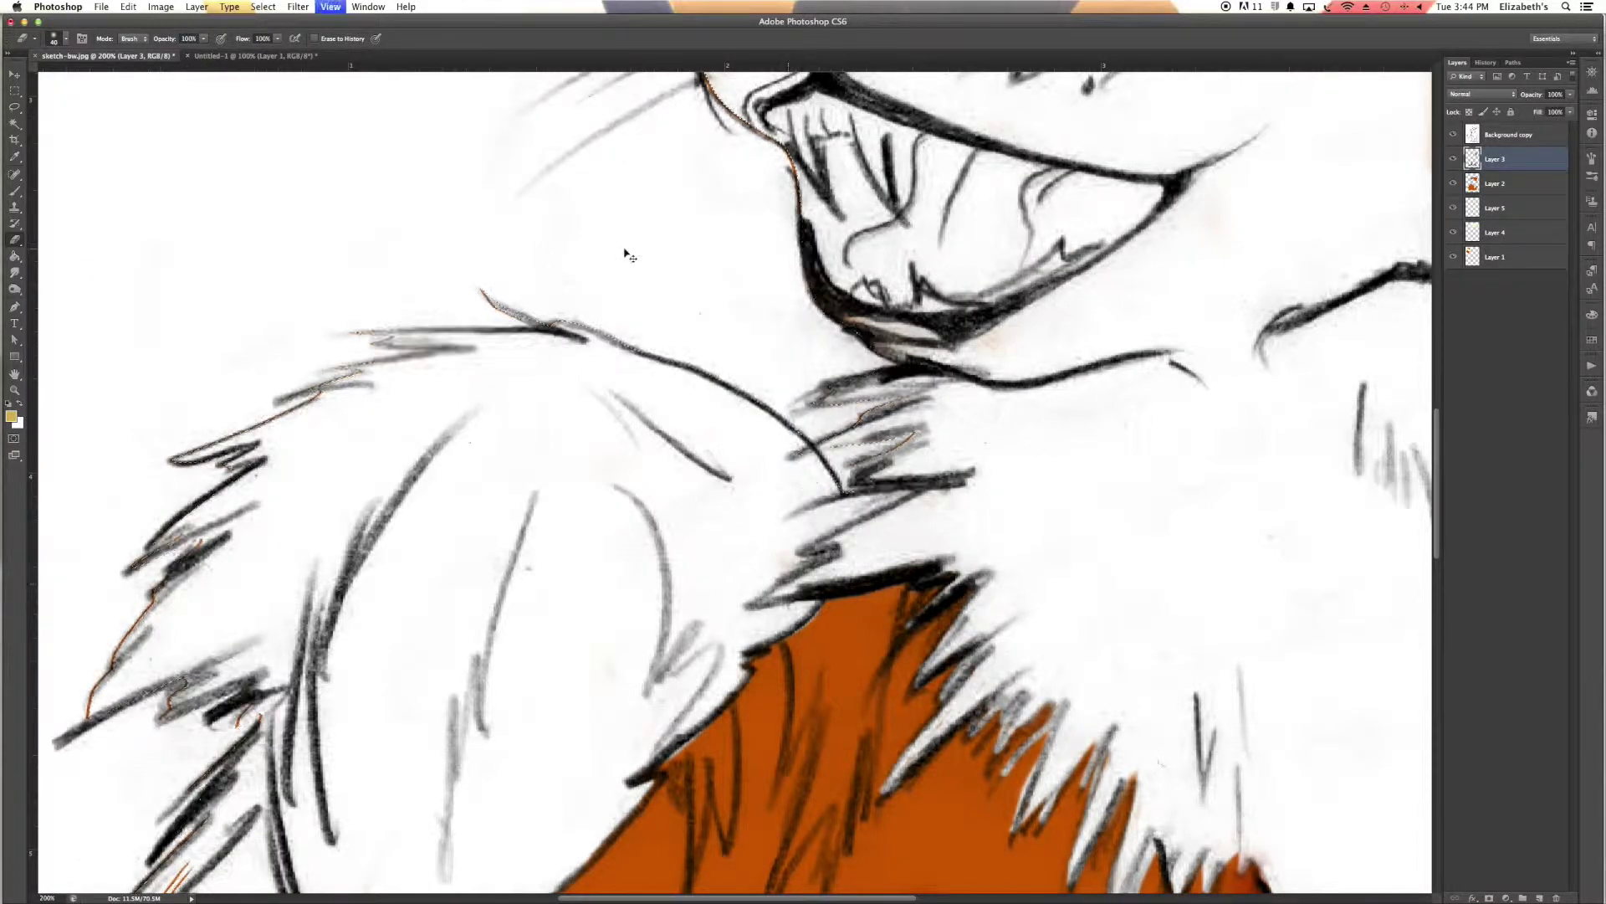
key("super+0")
scroll(1113, 657, "up", 3)
scroll(1113, 657, "up", 3)
scroll(1112, 657, "right", 5)
key("alt+bracketleft")
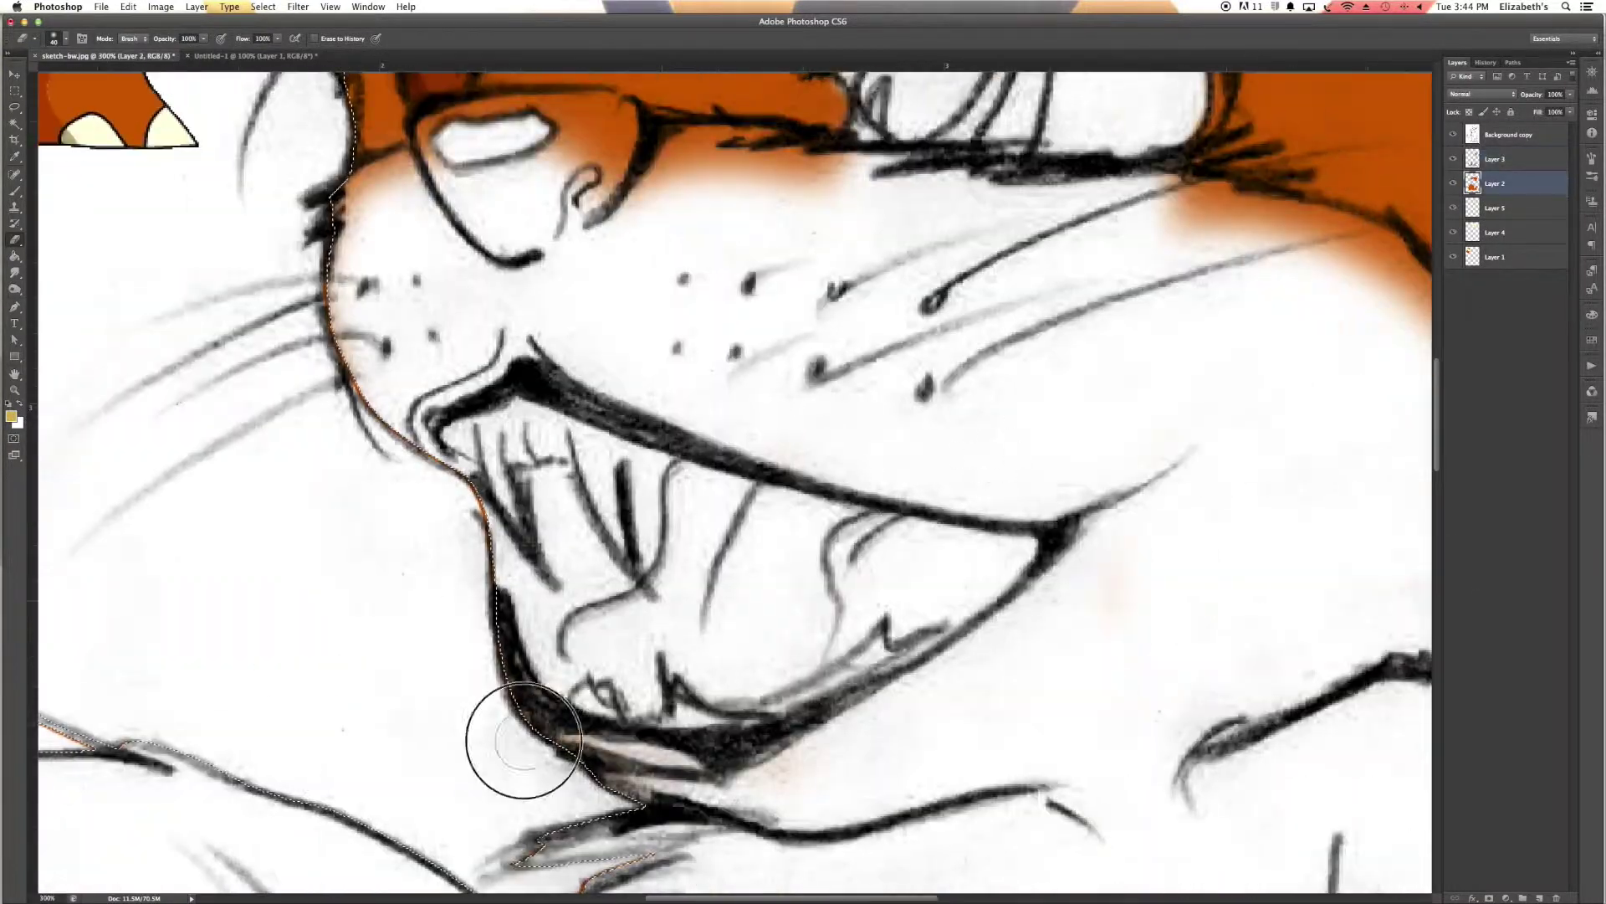
scroll(502, 699, "up", 3)
key("bracketleft")
key("bracketleft")
key("bracketleft")
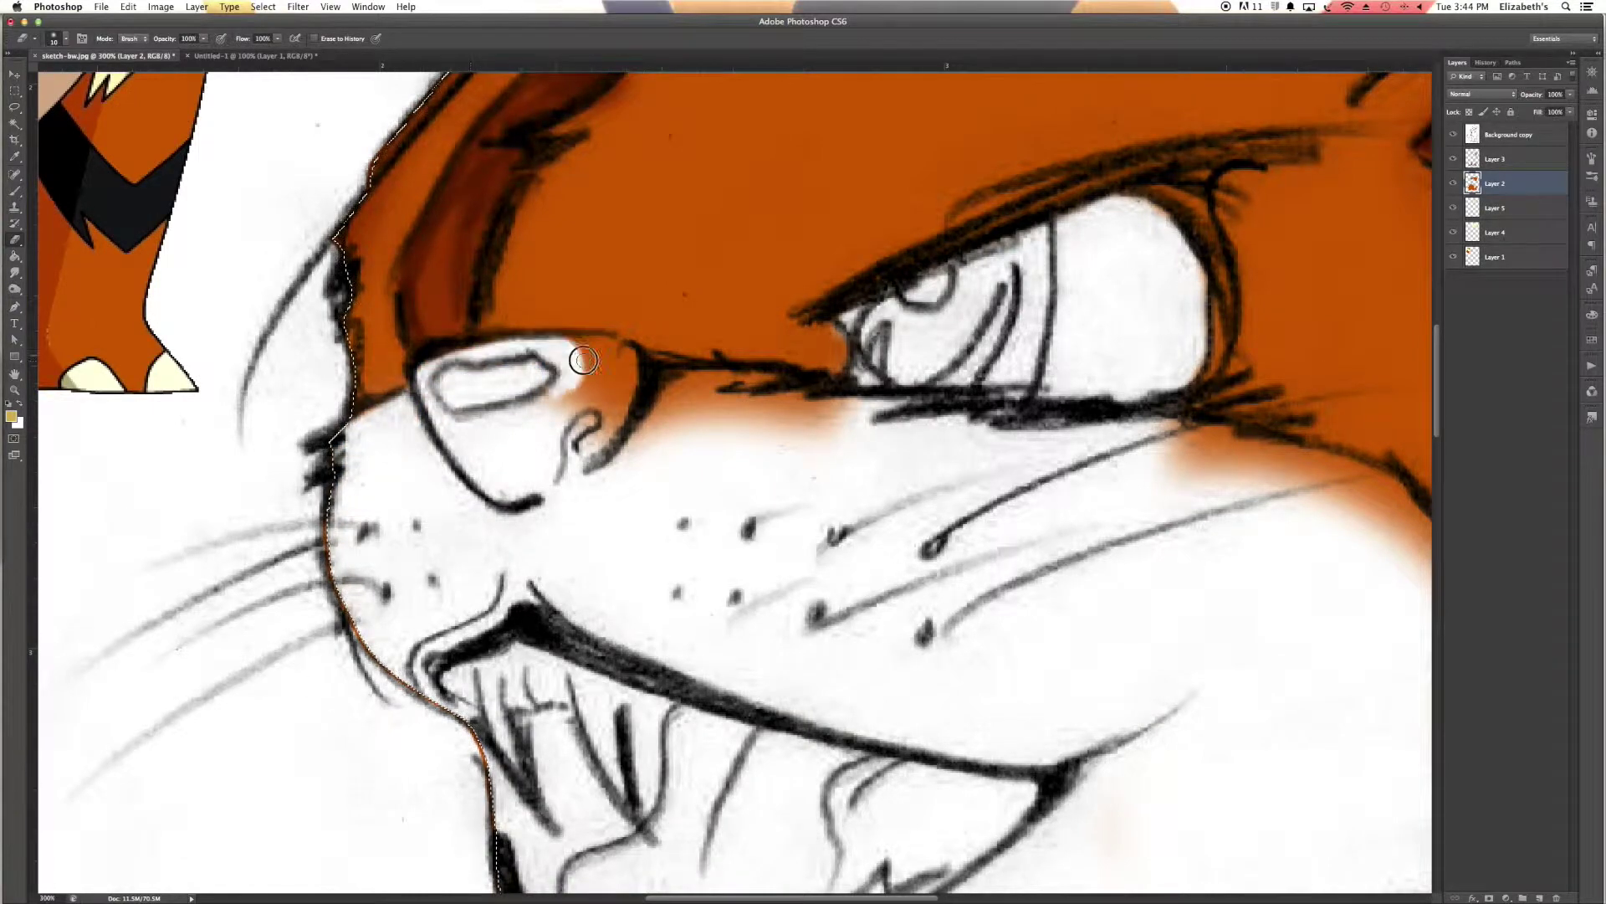
Erase orange spill right of the nose, below the eye line and along the cheek edge.
left_click_drag(584, 360, 581, 395)
mouse_move(694, 395)
left_mouse_down()
mouse_move(791, 394)
mouse_move(732, 438)
left_mouse_up()
scroll(731, 438, "right", 10)
mouse_move(820, 489)
left_mouse_down()
mouse_move(703, 419)
mouse_move(702, 477)
mouse_move(888, 546)
mouse_move(912, 661)
mouse_move(908, 795)
left_mouse_up()
scroll(905, 525, "down", 5)
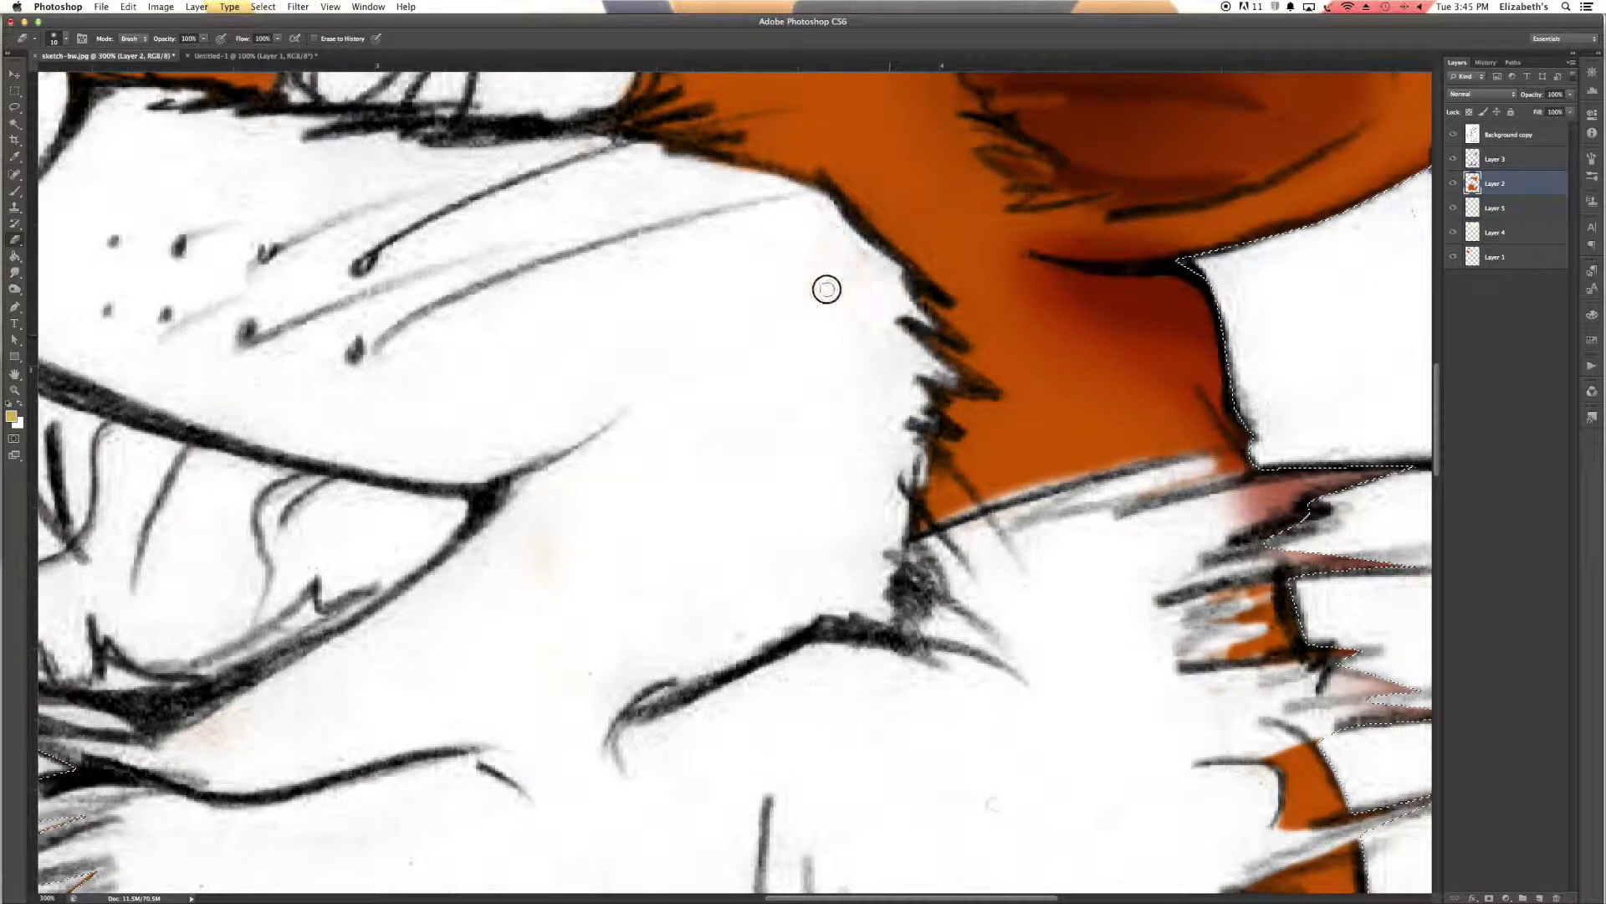
Erase stray red shading on its layer, then zoom out to view the whole drawing.
left_click(1495, 159)
left_click_drag(1339, 502, 1388, 566)
scroll(803, 502, "right", 3)
scroll(803, 502, "up", 5)
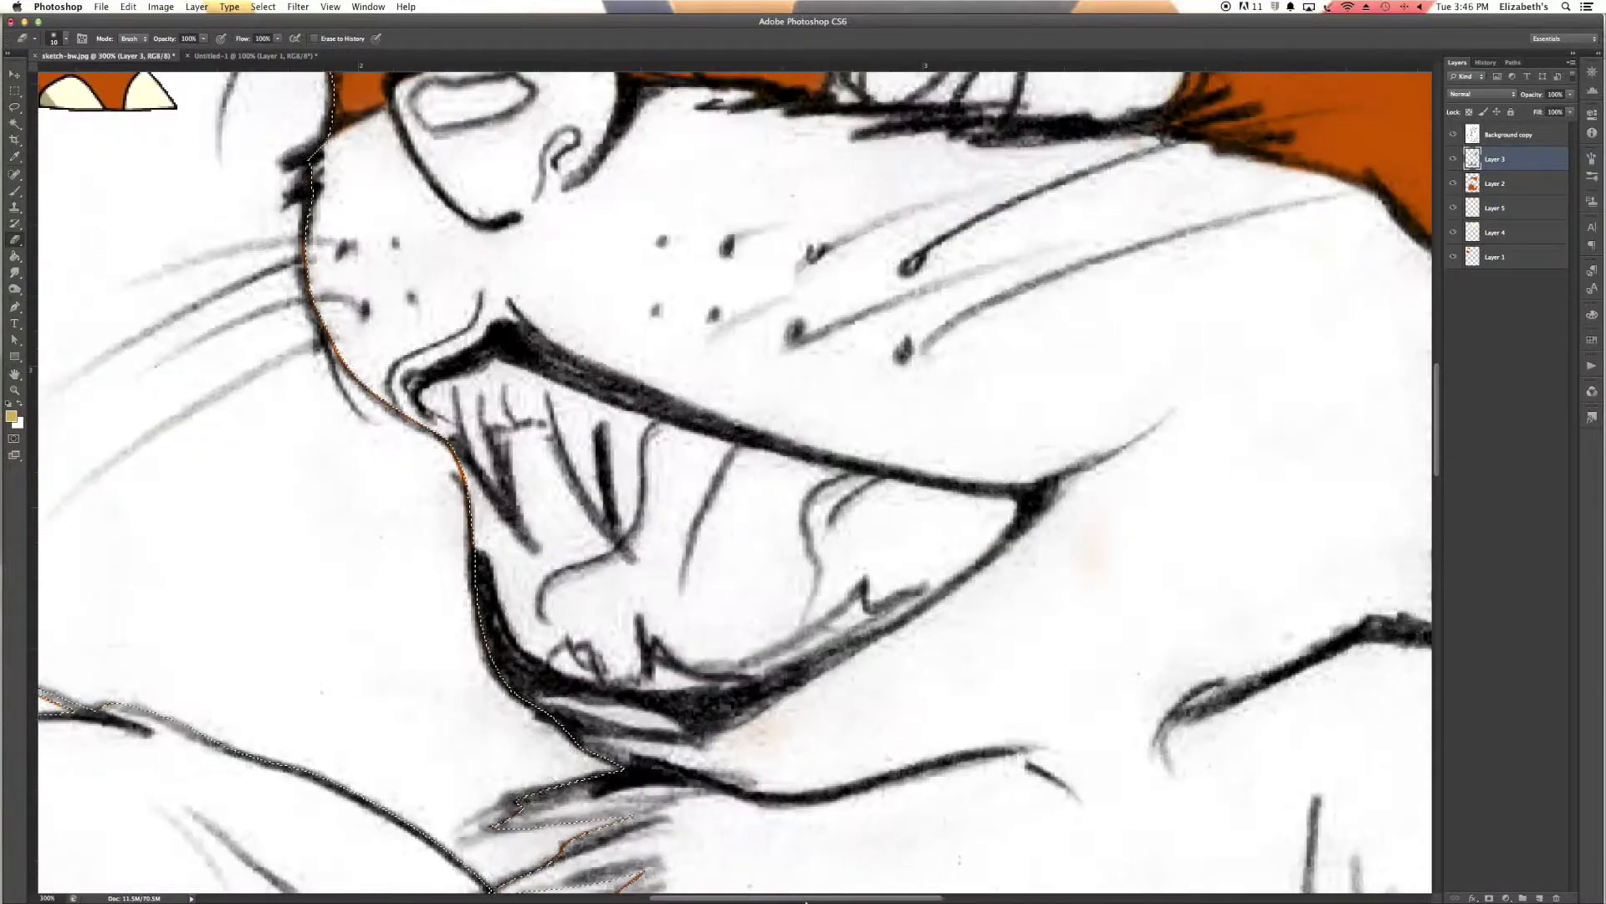
key("super+1")
scroll(1005, 448, "down", 3)
scroll(1004, 448, "up", 4)
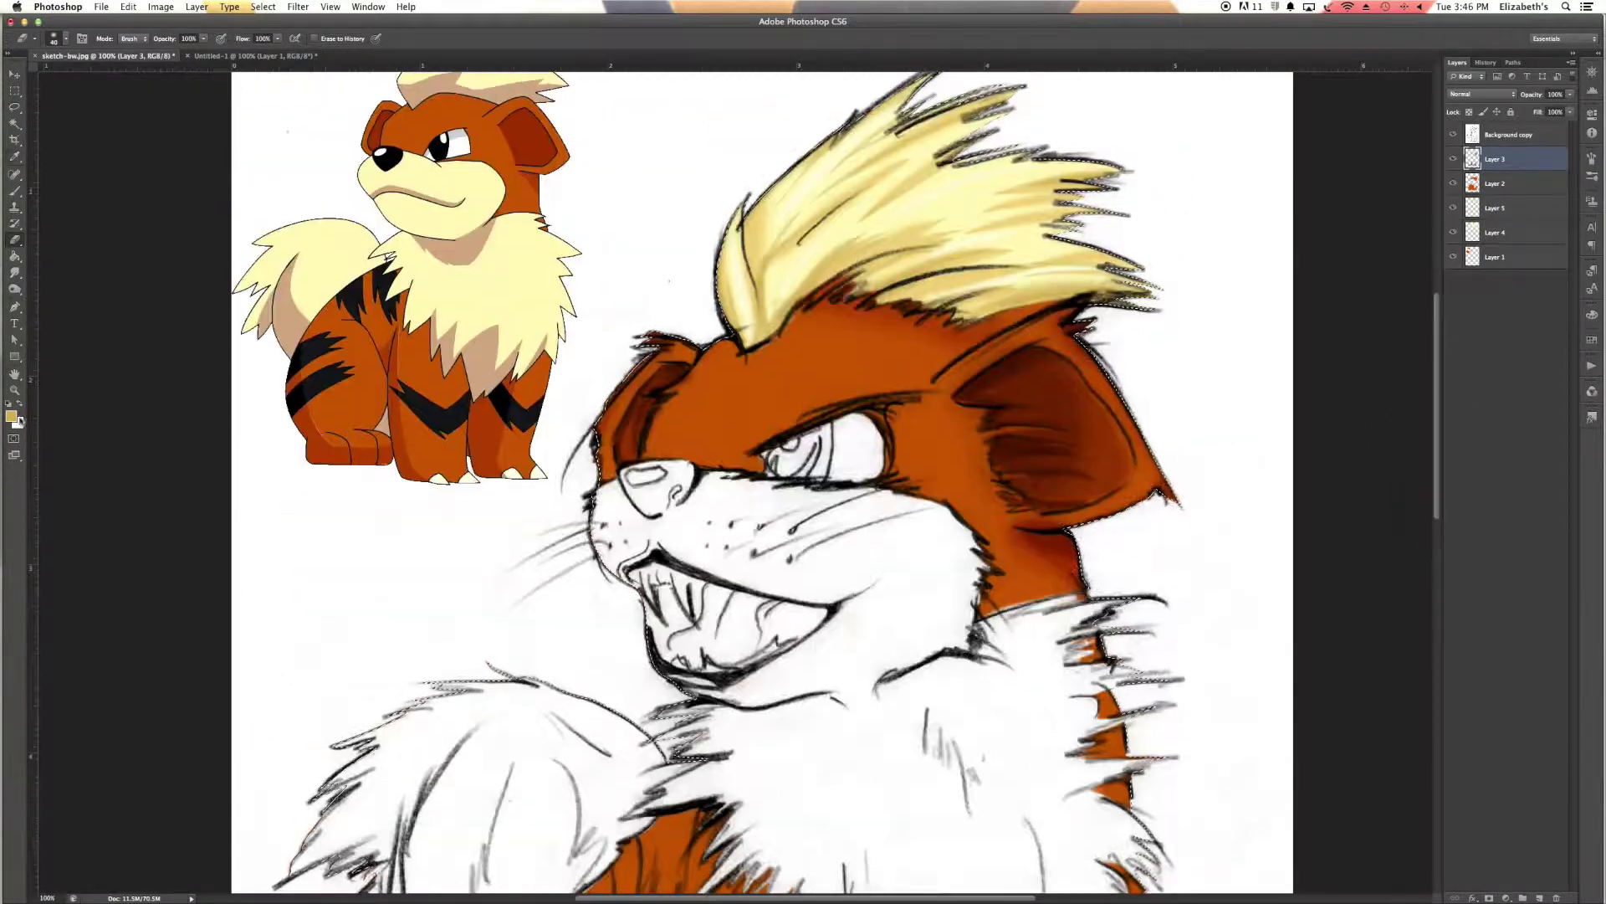
On the cream fur layer, brush the tail and chest fur pale yellow.
right_click(1009, 314)
left_click(1495, 233)
scroll(1118, 304, "down", 5)
key("j")
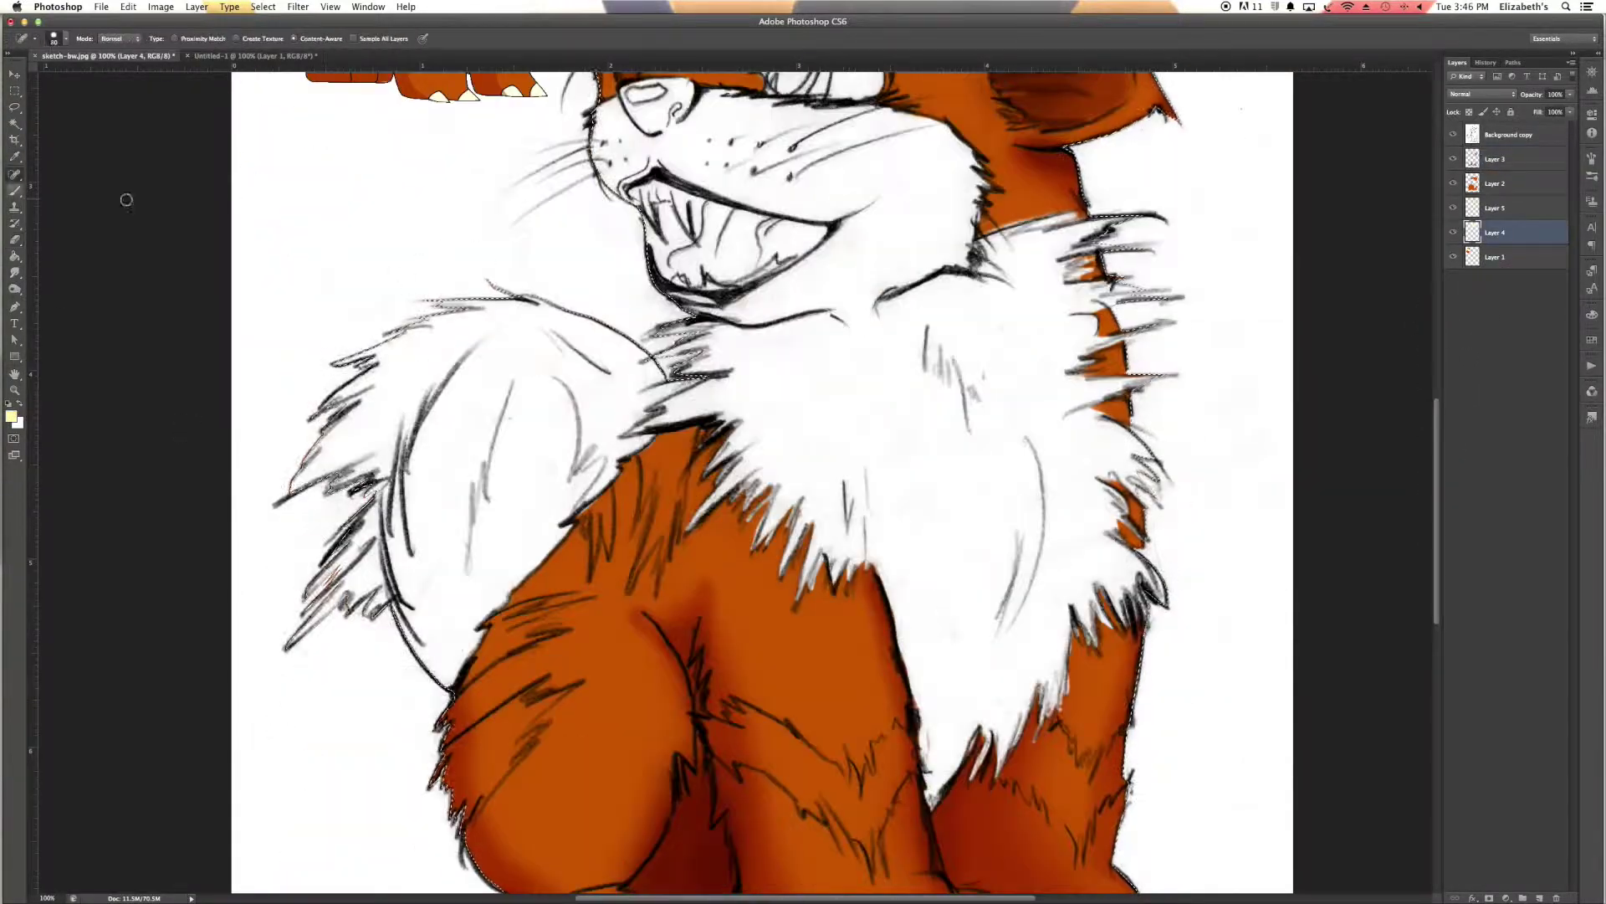
key("b")
mouse_move(360, 401)
left_mouse_down()
mouse_move(703, 368)
mouse_move(1069, 484)
mouse_move(1416, 477)
left_mouse_up()
scroll(1417, 476, "up", 5)
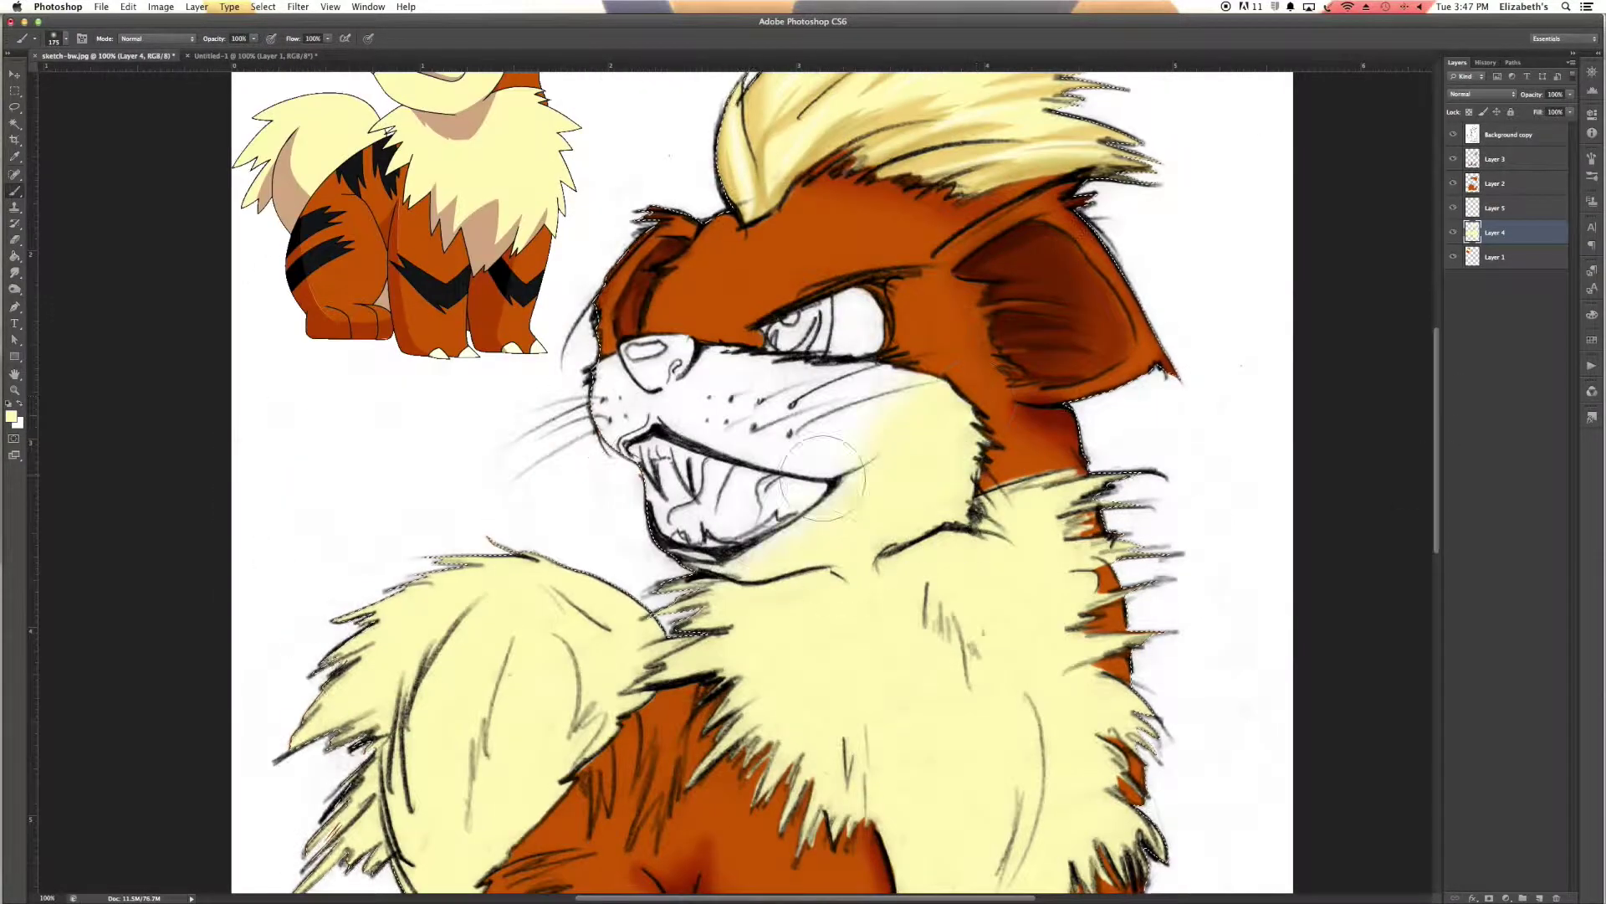
scroll(1062, 649, "up", 3)
Paint pale yellow below the mouth, over the muzzle, cheeks and the patch under the eye.
left_click_drag(577, 699, 631, 731)
left_click_drag(431, 299, 381, 382)
mouse_move(314, 167)
left_mouse_down()
mouse_move(502, 223)
mouse_move(392, 249)
mouse_move(502, 229)
mouse_move(1104, 369)
left_mouse_up()
scroll(961, 136, "right", 5)
left_click_drag(961, 136, 652, 138)
mouse_move(925, 294)
left_mouse_down()
mouse_move(323, 251)
mouse_move(686, 318)
left_mouse_up()
scroll(499, 386, "up", 5)
mouse_move(499, 386)
left_mouse_down()
mouse_move(466, 438)
mouse_move(677, 477)
left_mouse_up()
scroll(232, 505, "left", 4)
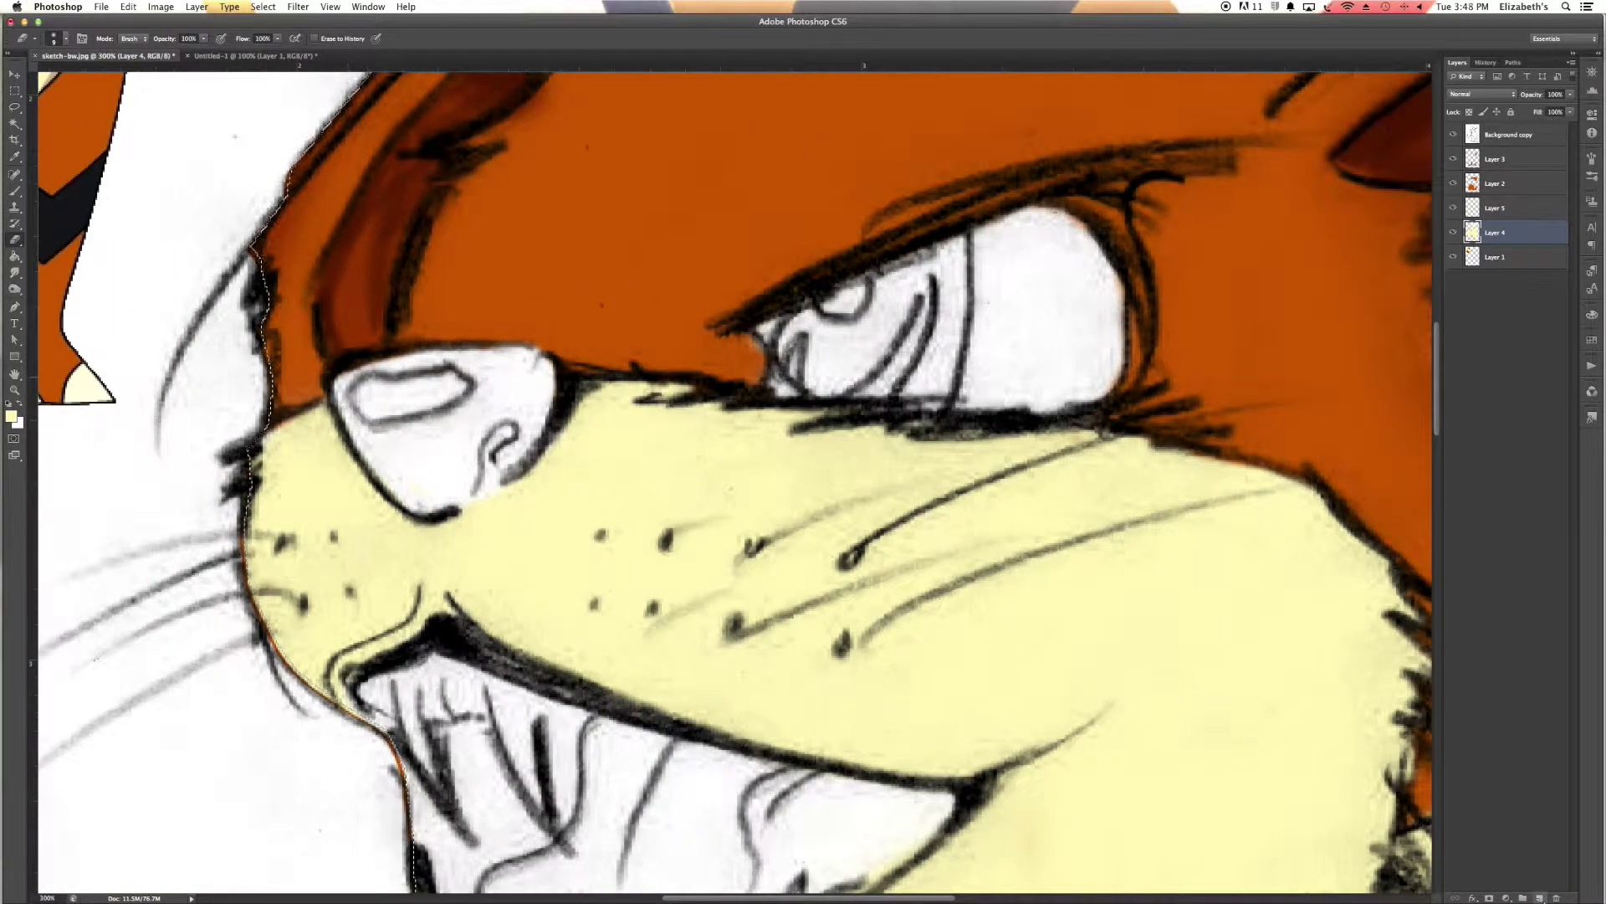
Add a new layer and paint the nose dark brown, keeping its highlight.
key("ctrl+shift+alt+n")
key("i")
left_click(11, 416)
left_click(1352, 366)
key("b")
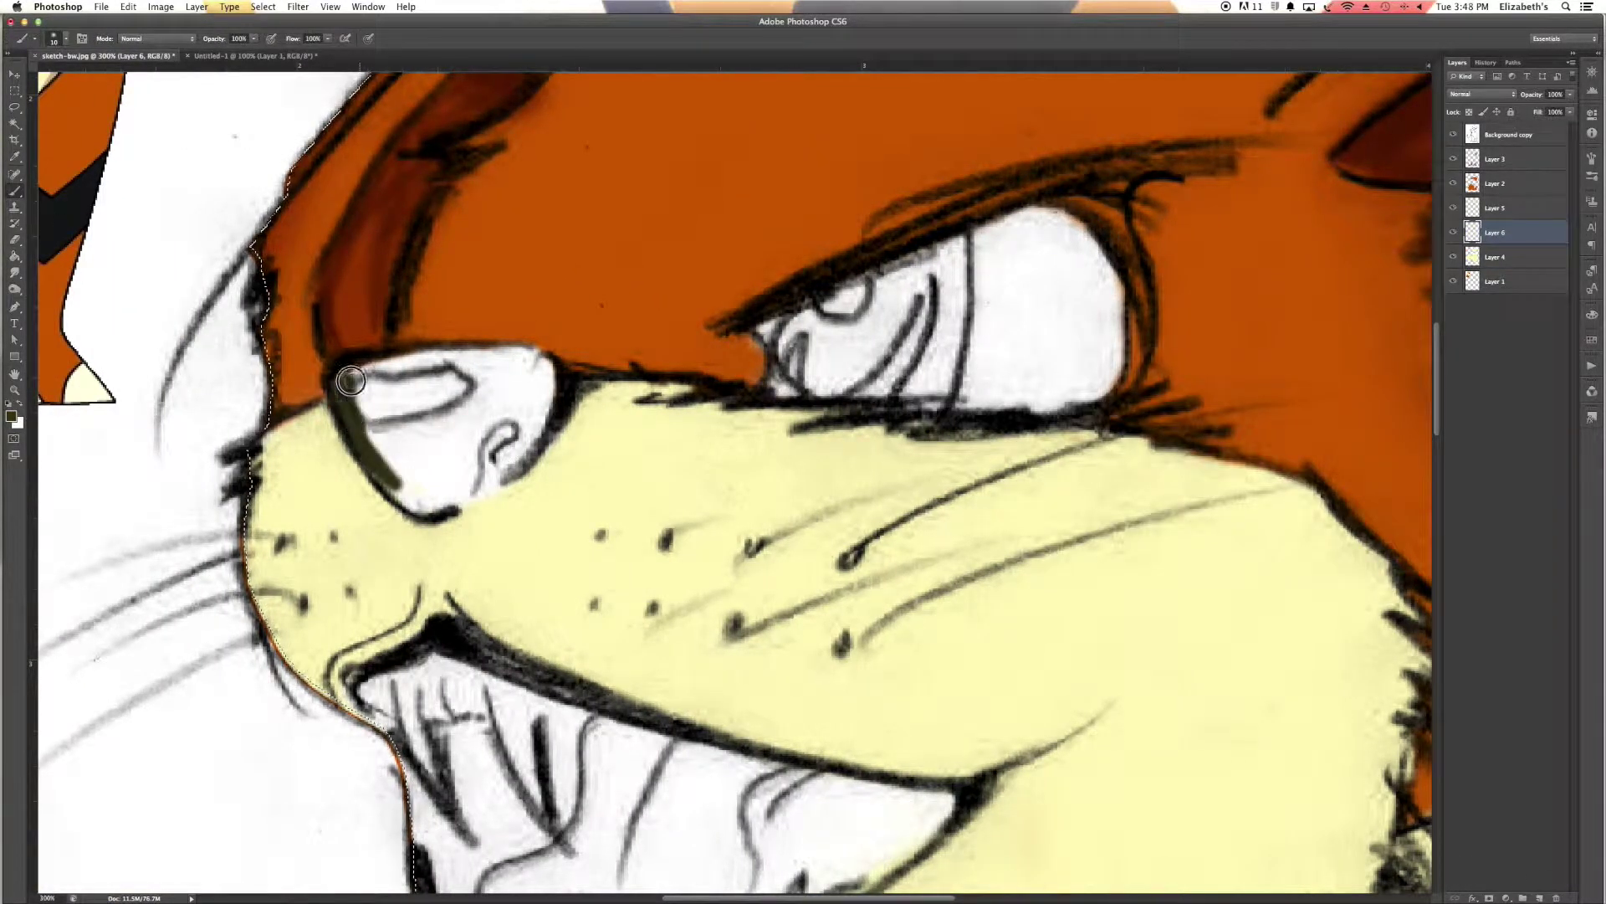
mouse_move(549, 368)
left_mouse_down()
mouse_move(477, 455)
mouse_move(435, 474)
mouse_move(482, 392)
left_mouse_up()
Repaint the nose in a darker brown-black (271a0a) with a larger brush.
key("bracketright")
left_click(11, 415)
left_click(1339, 362)
mouse_move(352, 394)
left_mouse_down()
mouse_move(527, 348)
mouse_move(435, 481)
mouse_move(322, 385)
left_mouse_up()
Try a shading stroke on the lower jaw, then undo it.
key("bracketleft")
left_click(11, 416)
left_click(1327, 362)
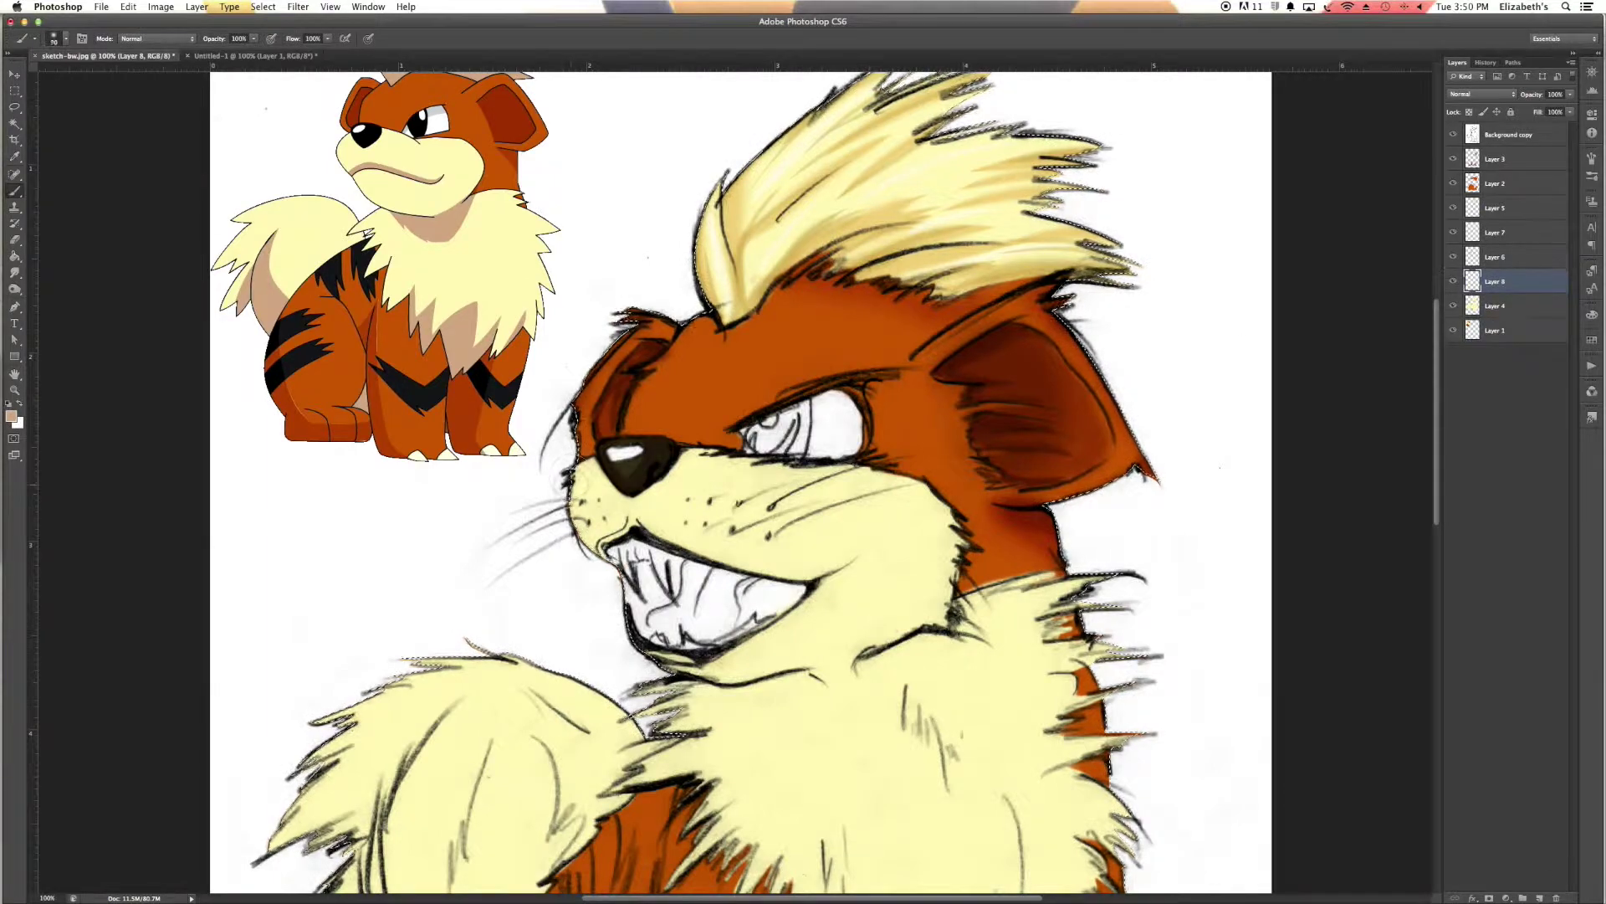
left_click_drag(614, 588, 879, 681)
key("ctrl+z")
key("bracketleft")
key("bracketleft")
key("bracketleft")
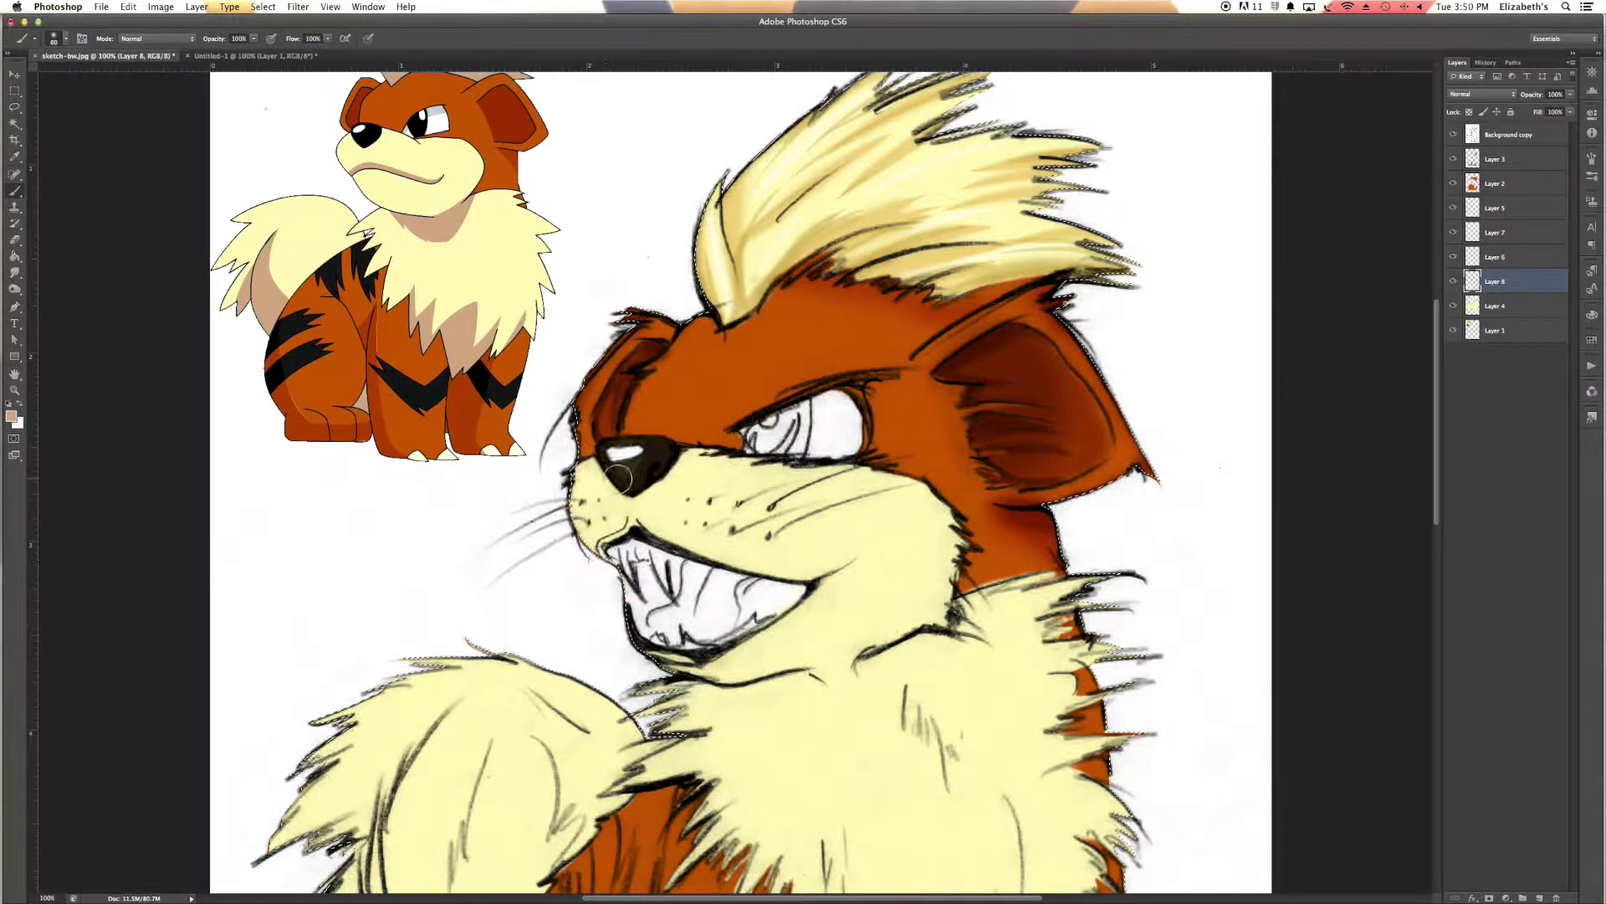
Add tan shading above the teeth and set the brush opacity to 52%.
left_click_drag(586, 523, 747, 583)
scroll(748, 583, "down", 3)
left_click_drag(970, 477, 678, 582)
mouse_move(861, 578)
left_mouse_down()
mouse_move(686, 586)
mouse_move(854, 586)
mouse_move(954, 519)
mouse_move(787, 596)
mouse_move(836, 632)
left_mouse_up()
key("5")
key("2")
key("bracketright")
key("bracketleft")
key("bracketleft")
key("bracketleft")
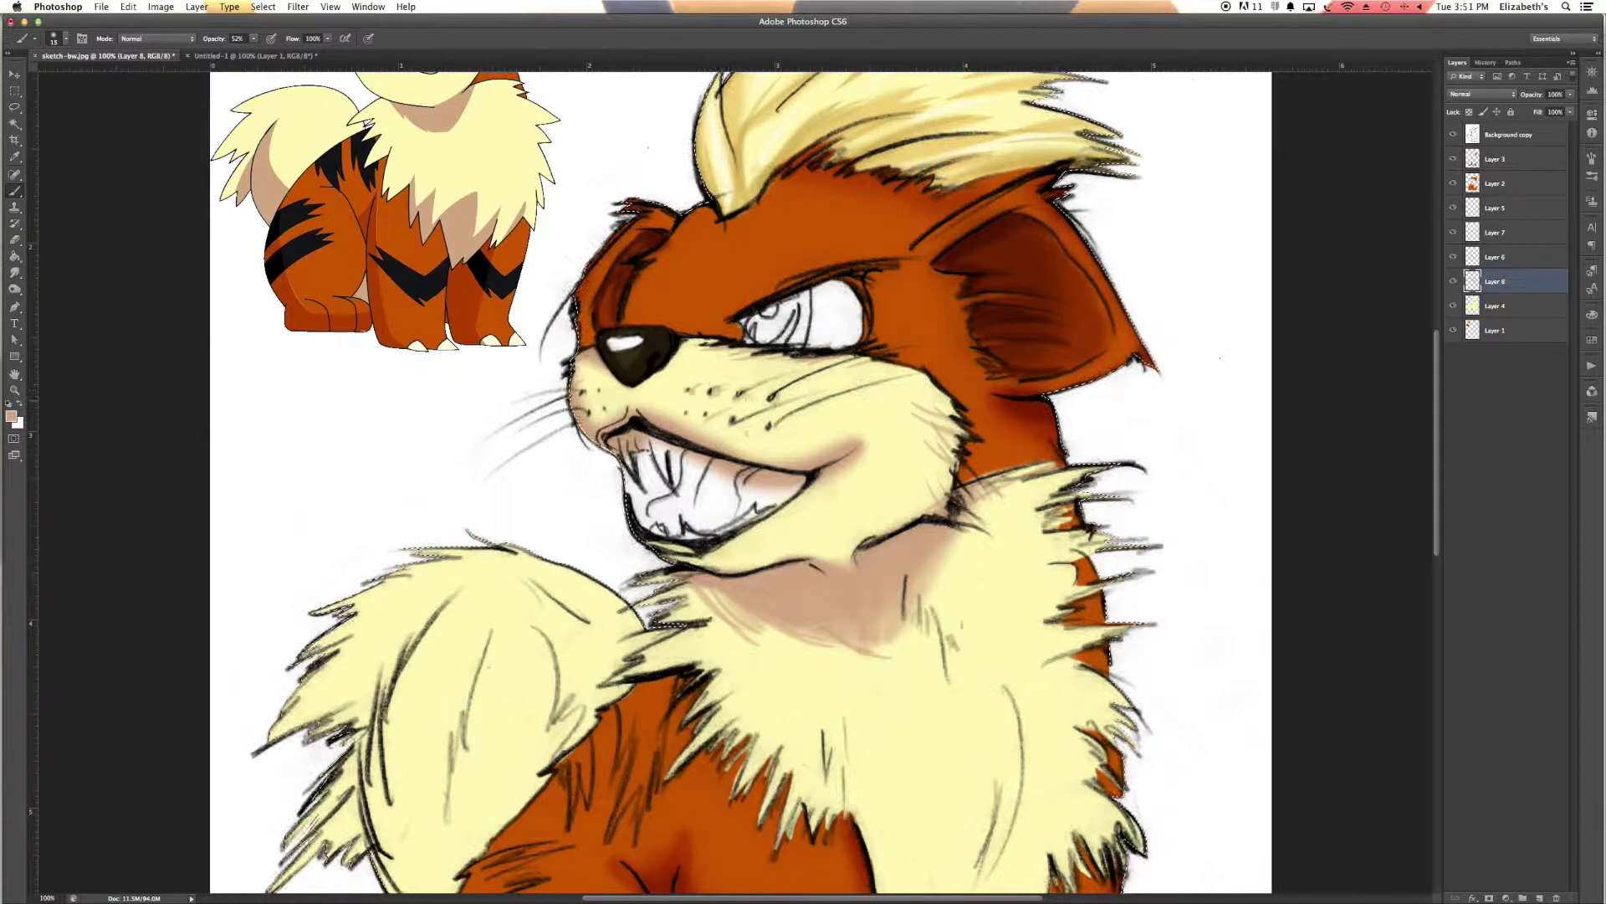
key("bracketright")
key("bracketright")
key("bracketright")
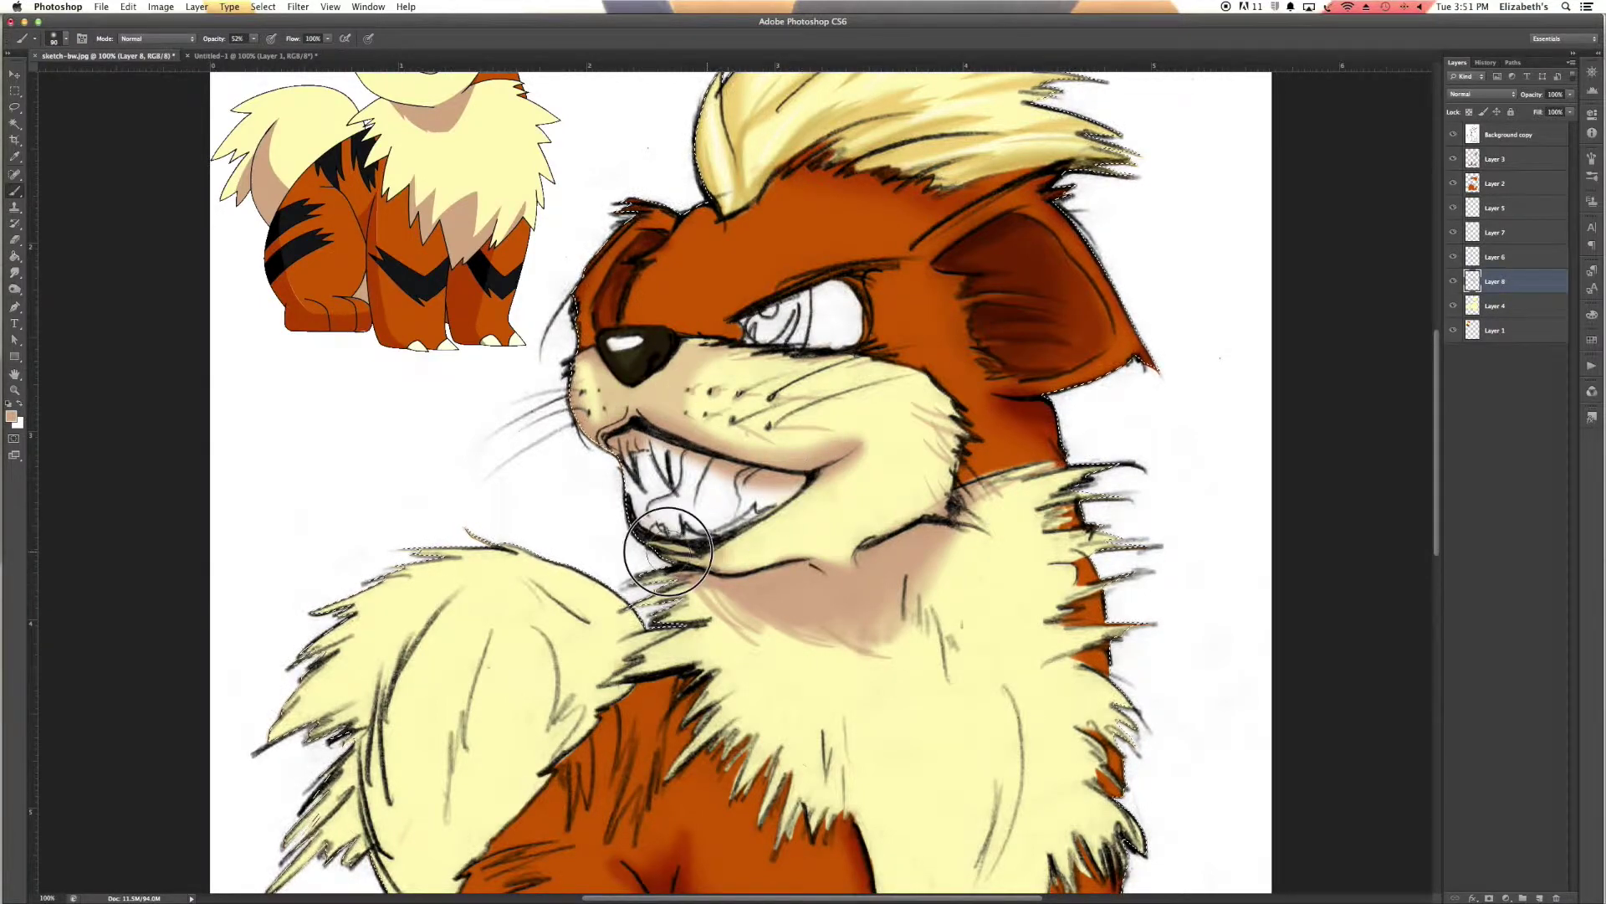
Softly shade the teeth, mouth corner and centre of the chest fur in tan.
left_click_drag(771, 460, 736, 511)
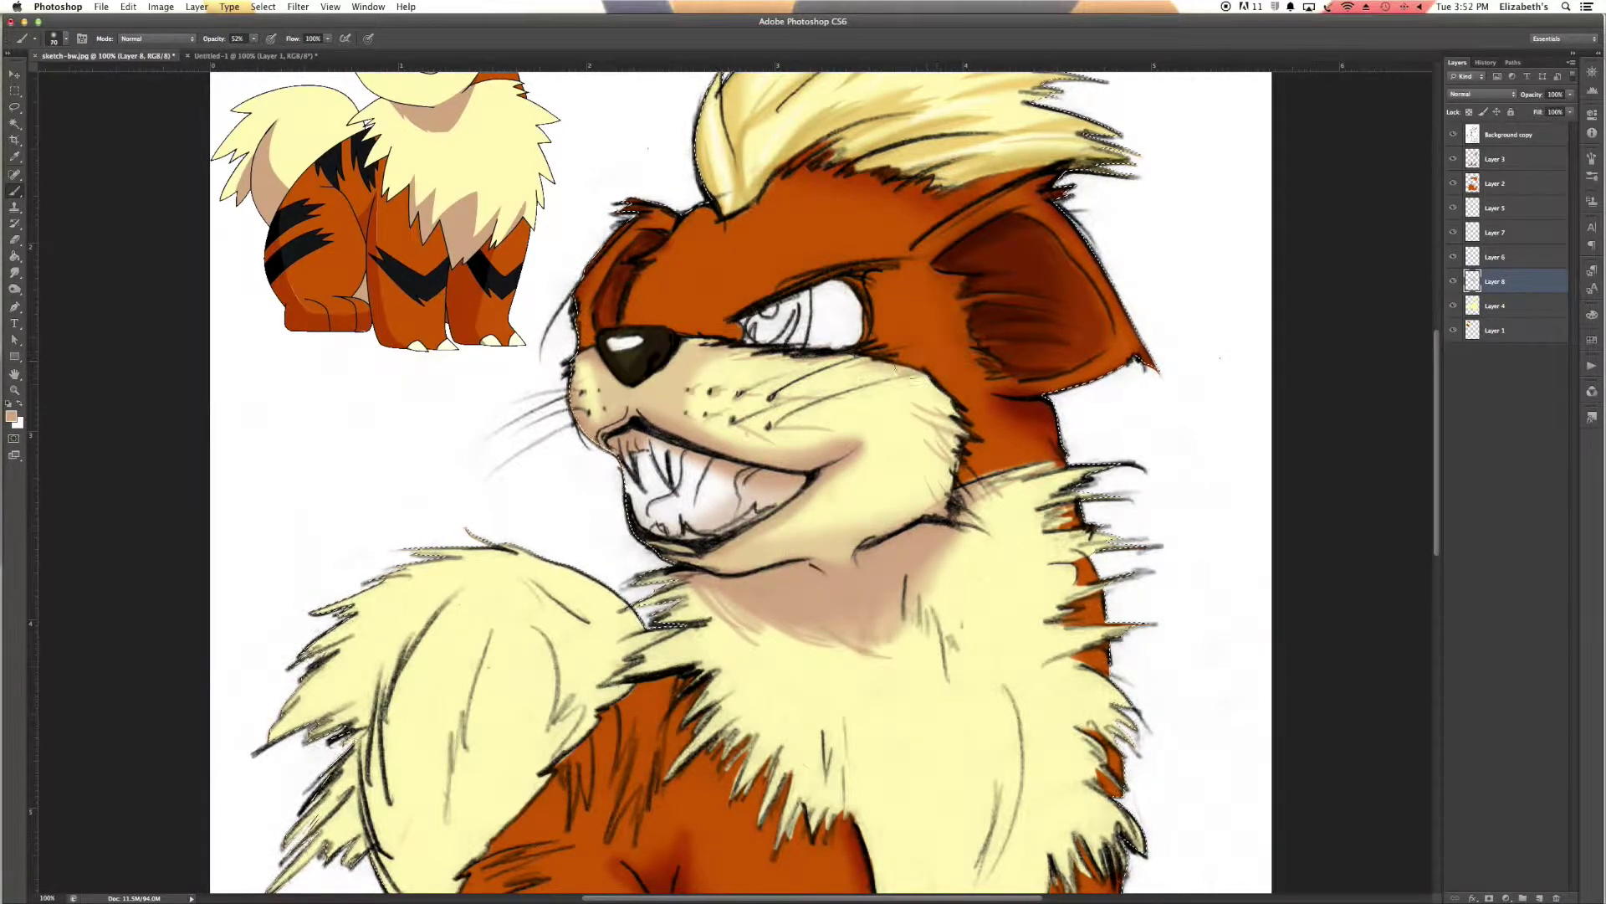
scroll(932, 477, "down", 5)
left_click_drag(932, 502, 912, 753)
mouse_move(1004, 544)
left_mouse_down()
mouse_move(934, 730)
mouse_move(993, 427)
mouse_move(1068, 653)
left_mouse_up()
left_click_drag(857, 500, 874, 592)
key("bracketleft")
key("bracketleft")
key("bracketleft")
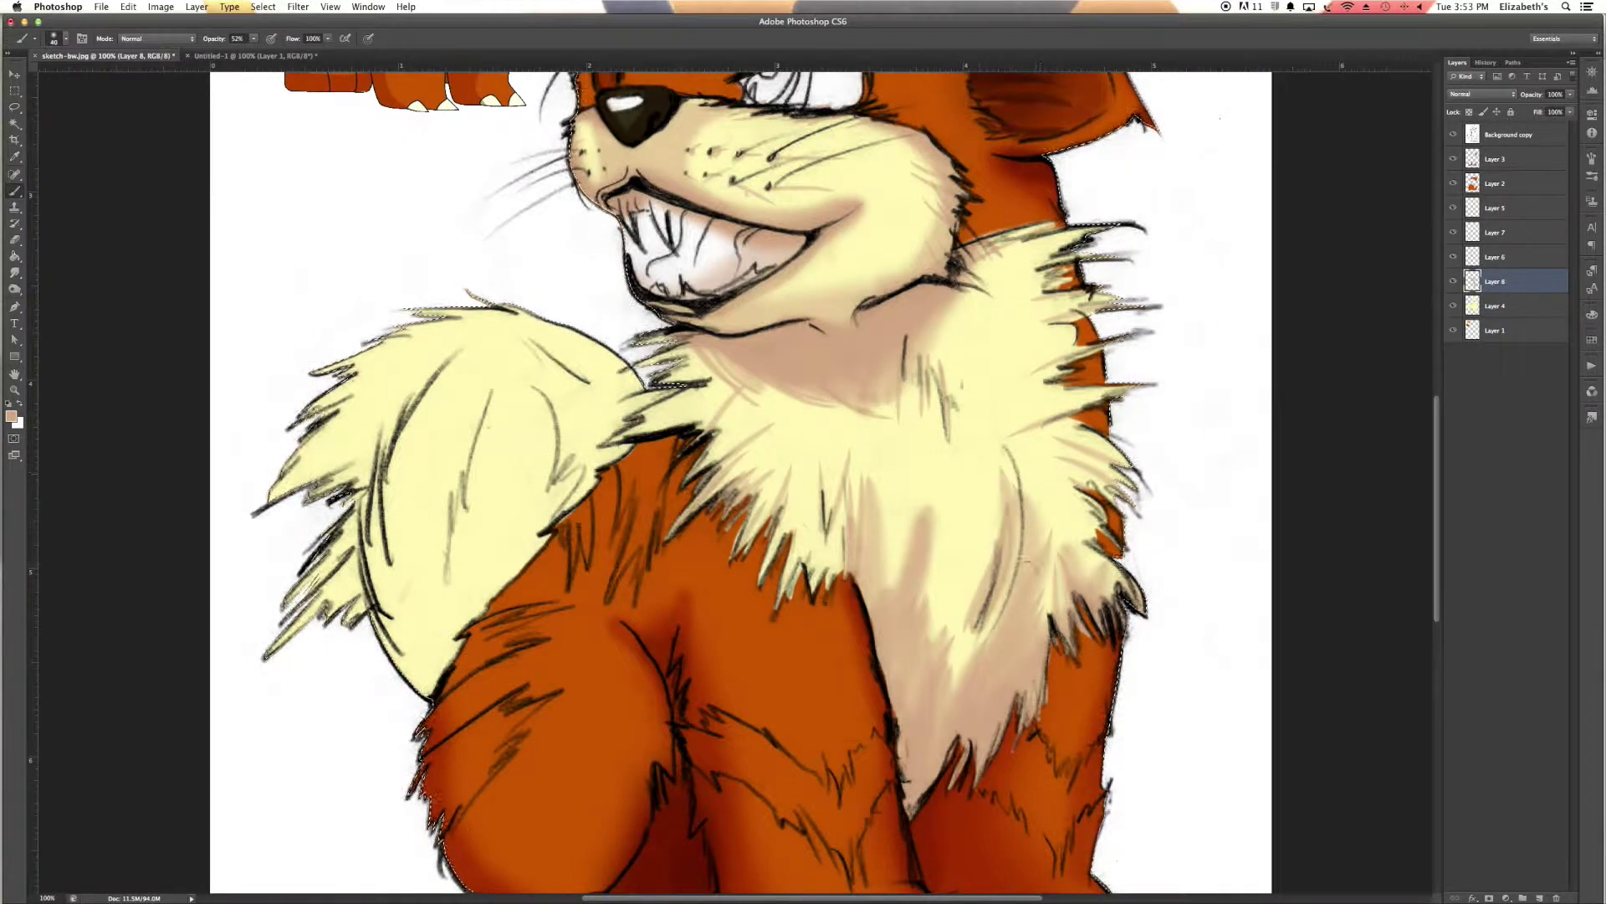
Shade the left fur tuft and shoulder tan with a broad brush.
key("bracketright")
key("bracketright")
key("bracketright")
left_click_drag(633, 406, 469, 670)
mouse_move(401, 535)
left_mouse_down()
mouse_move(466, 627)
mouse_move(336, 362)
left_mouse_up()
key("bracketleft")
key("bracketleft")
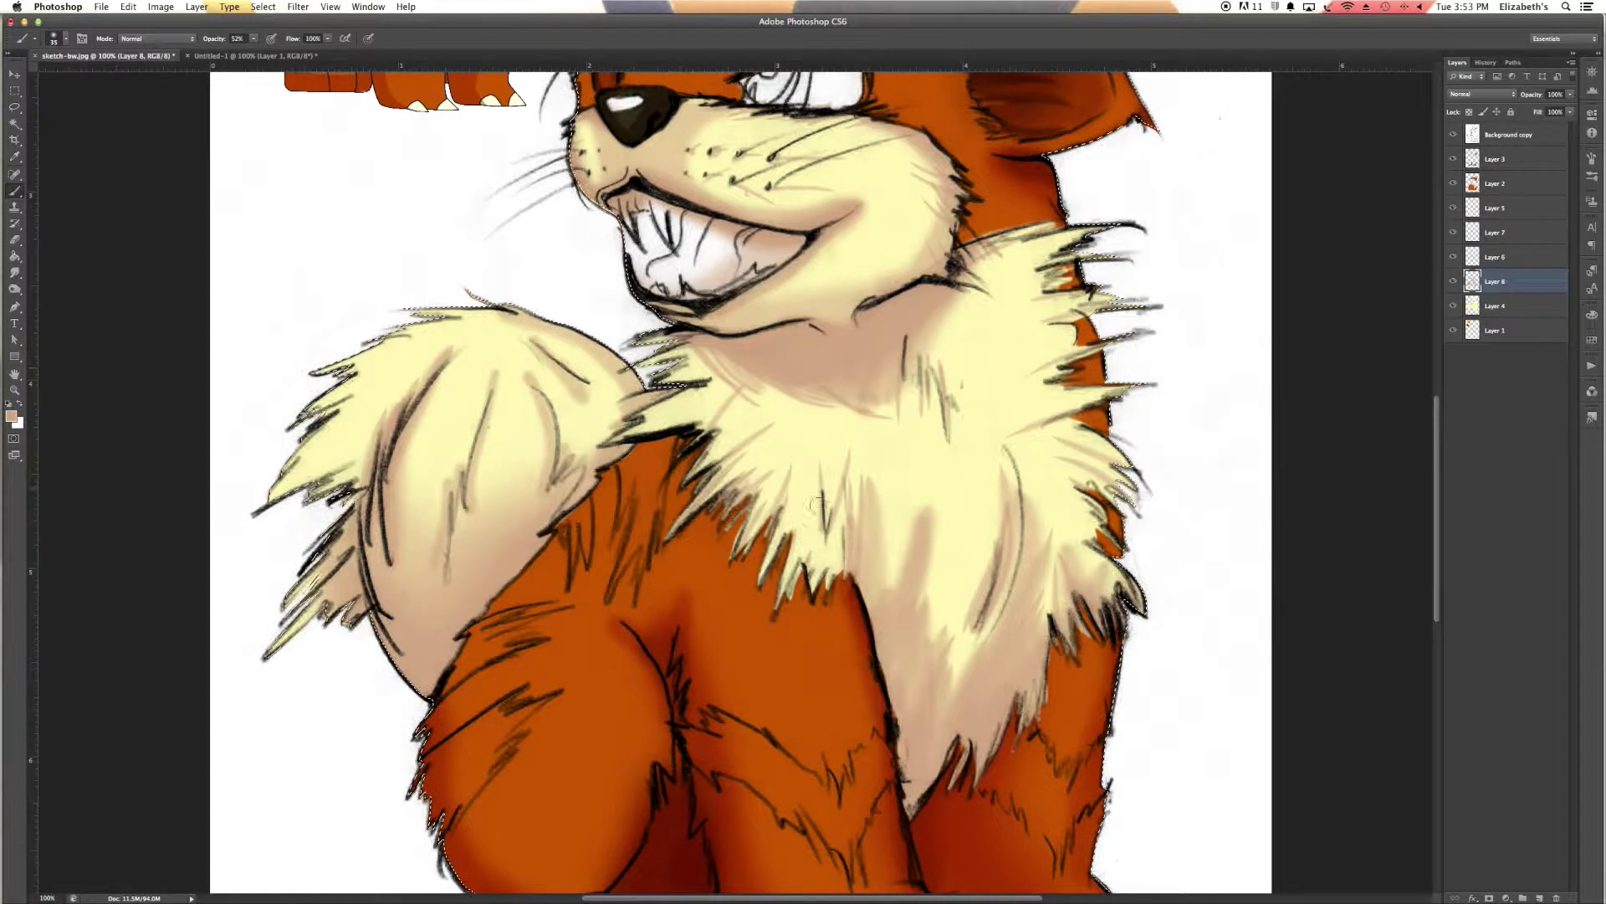
Add darker tan along the arm's fur edge and lighten the mouth interior.
left_click(12, 416)
left_click(978, 475)
key("Return")
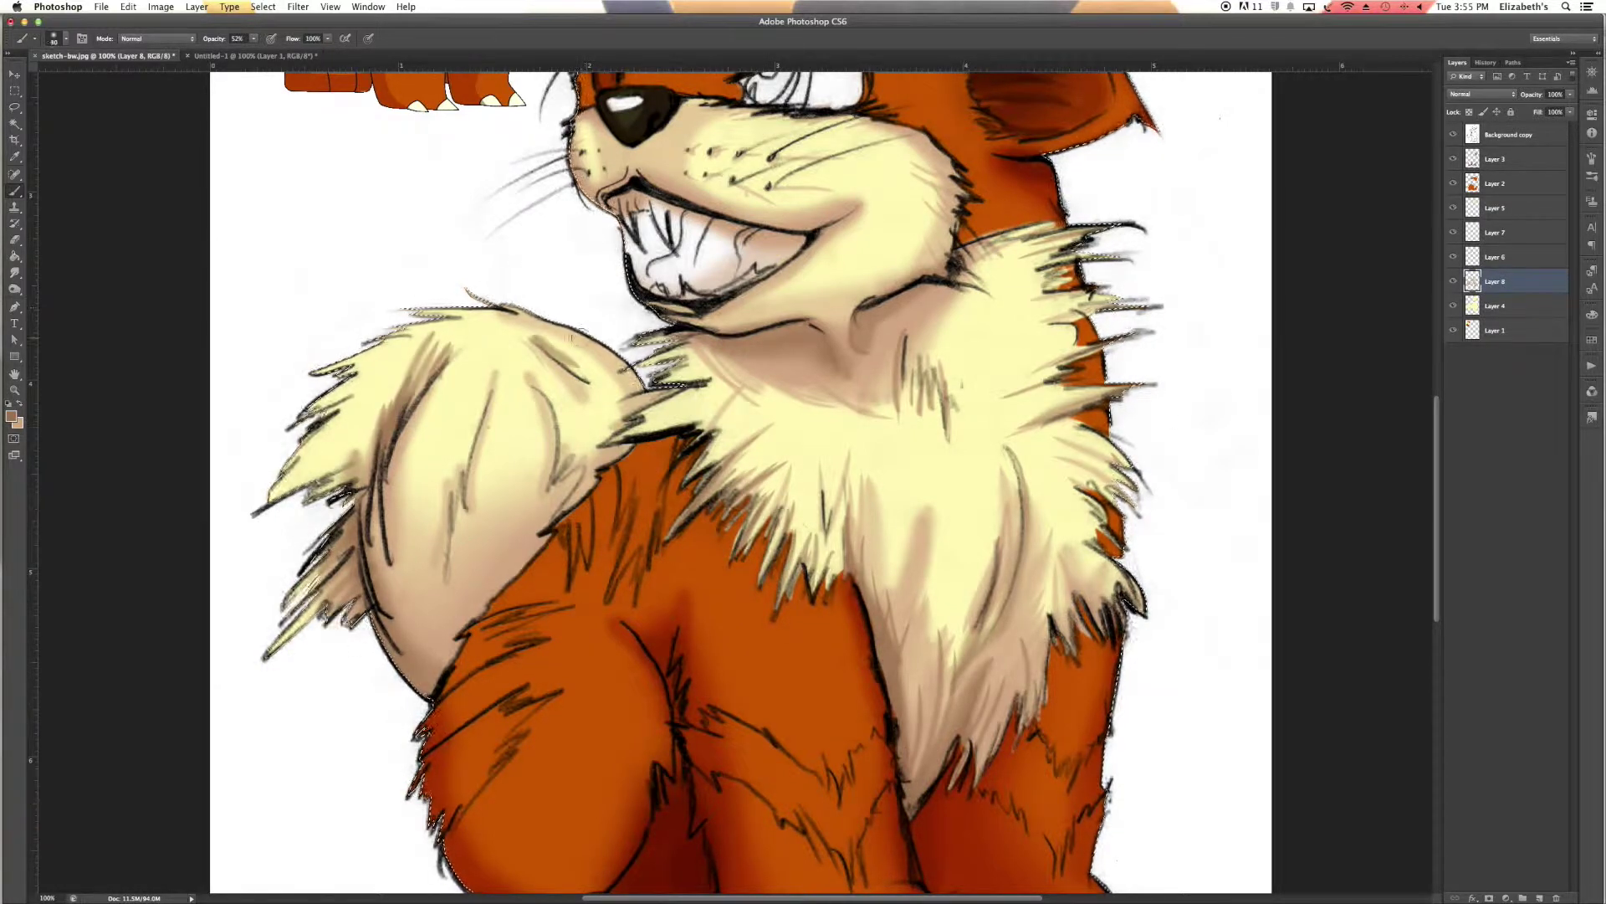
left_click_drag(469, 660, 471, 646)
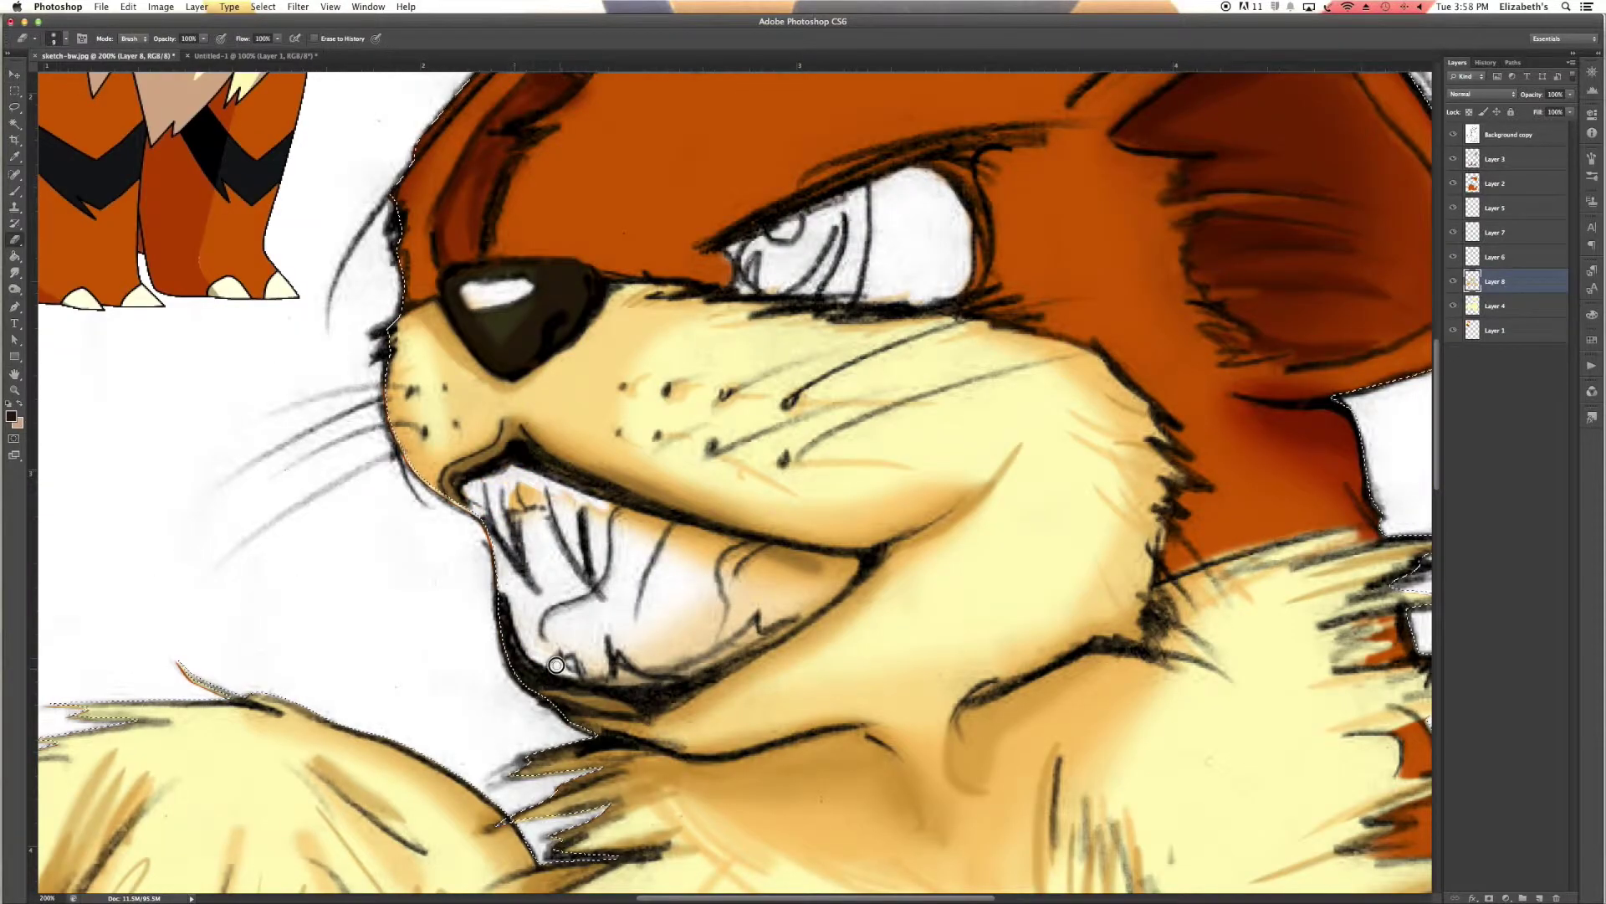
left_click_drag(845, 578, 792, 552)
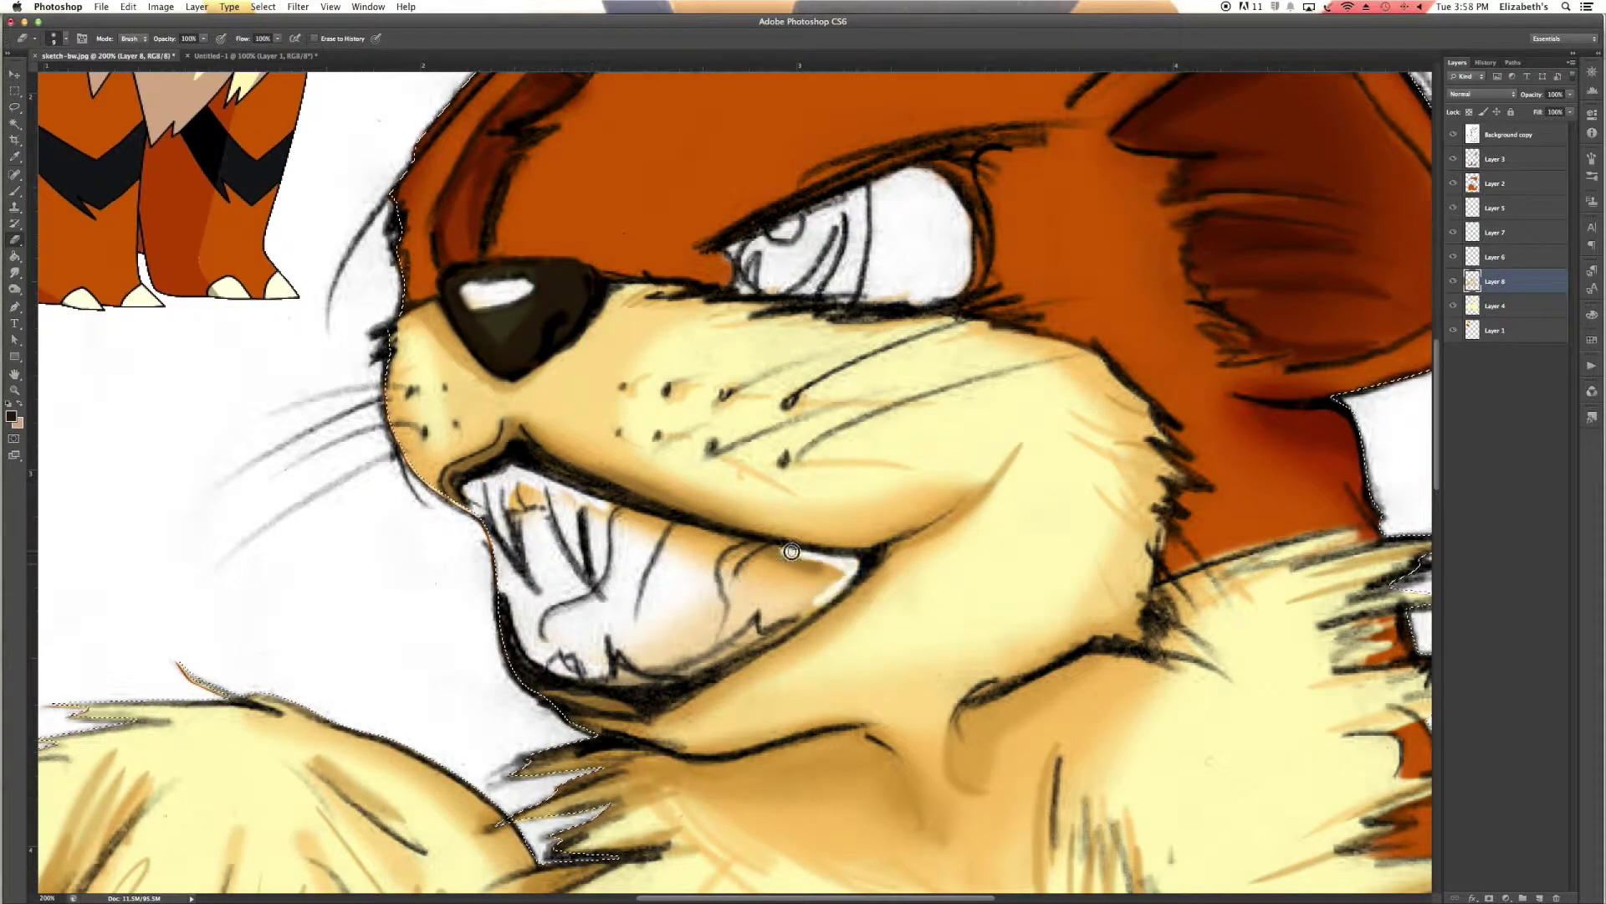
left_click_drag(719, 661, 620, 519)
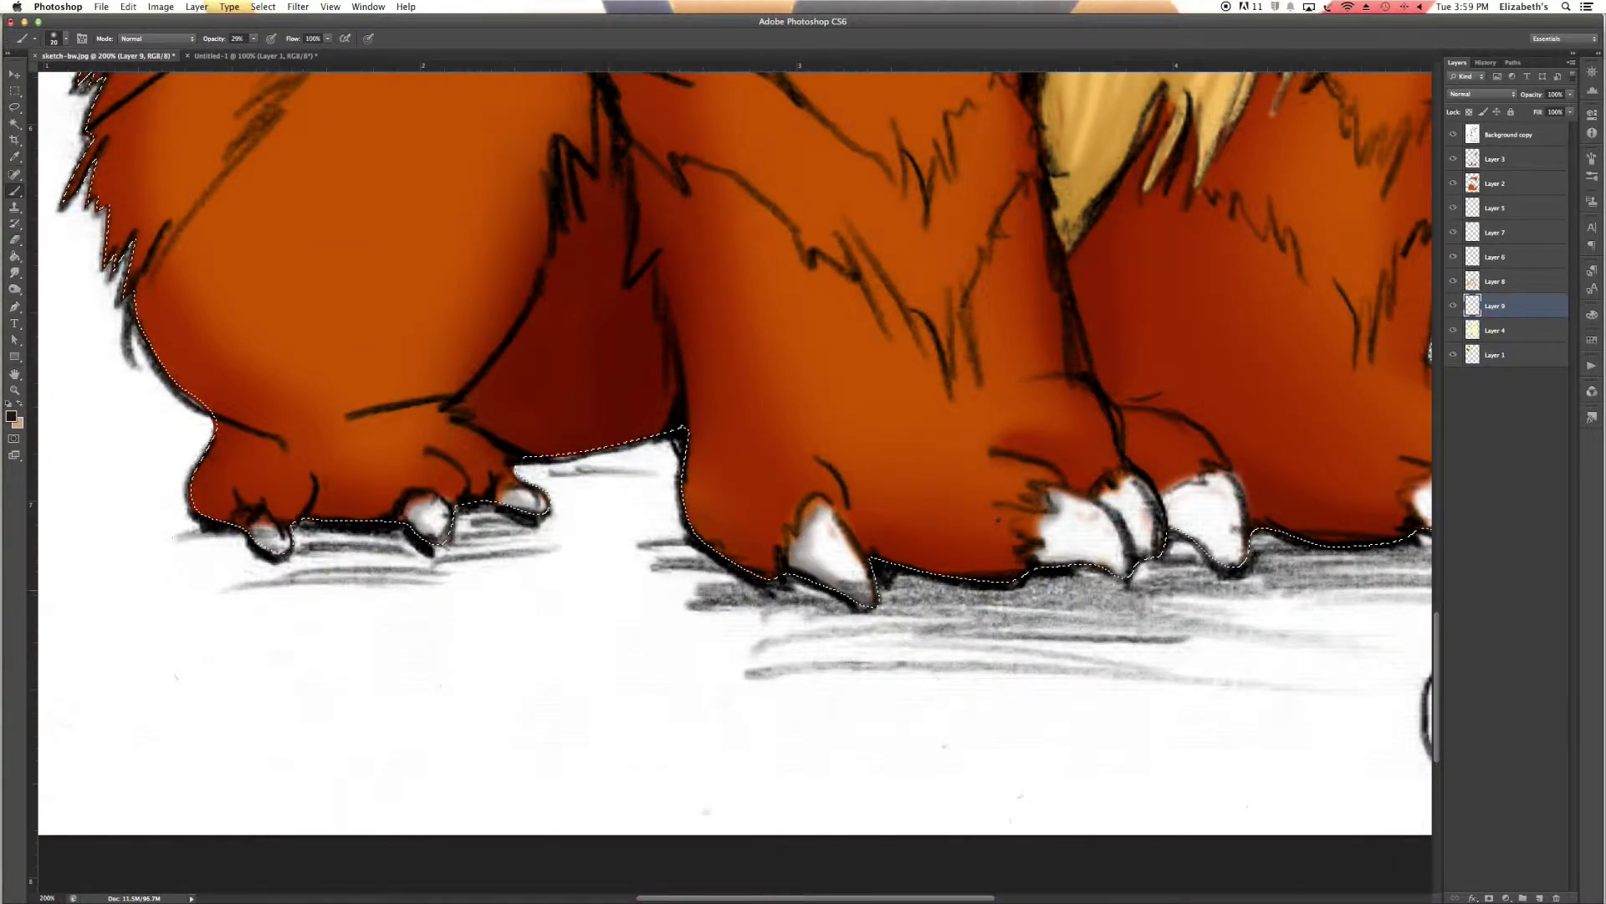
Paint and darken dark brown stripes across the left and right legs.
left_click_drag(925, 898, 985, 899)
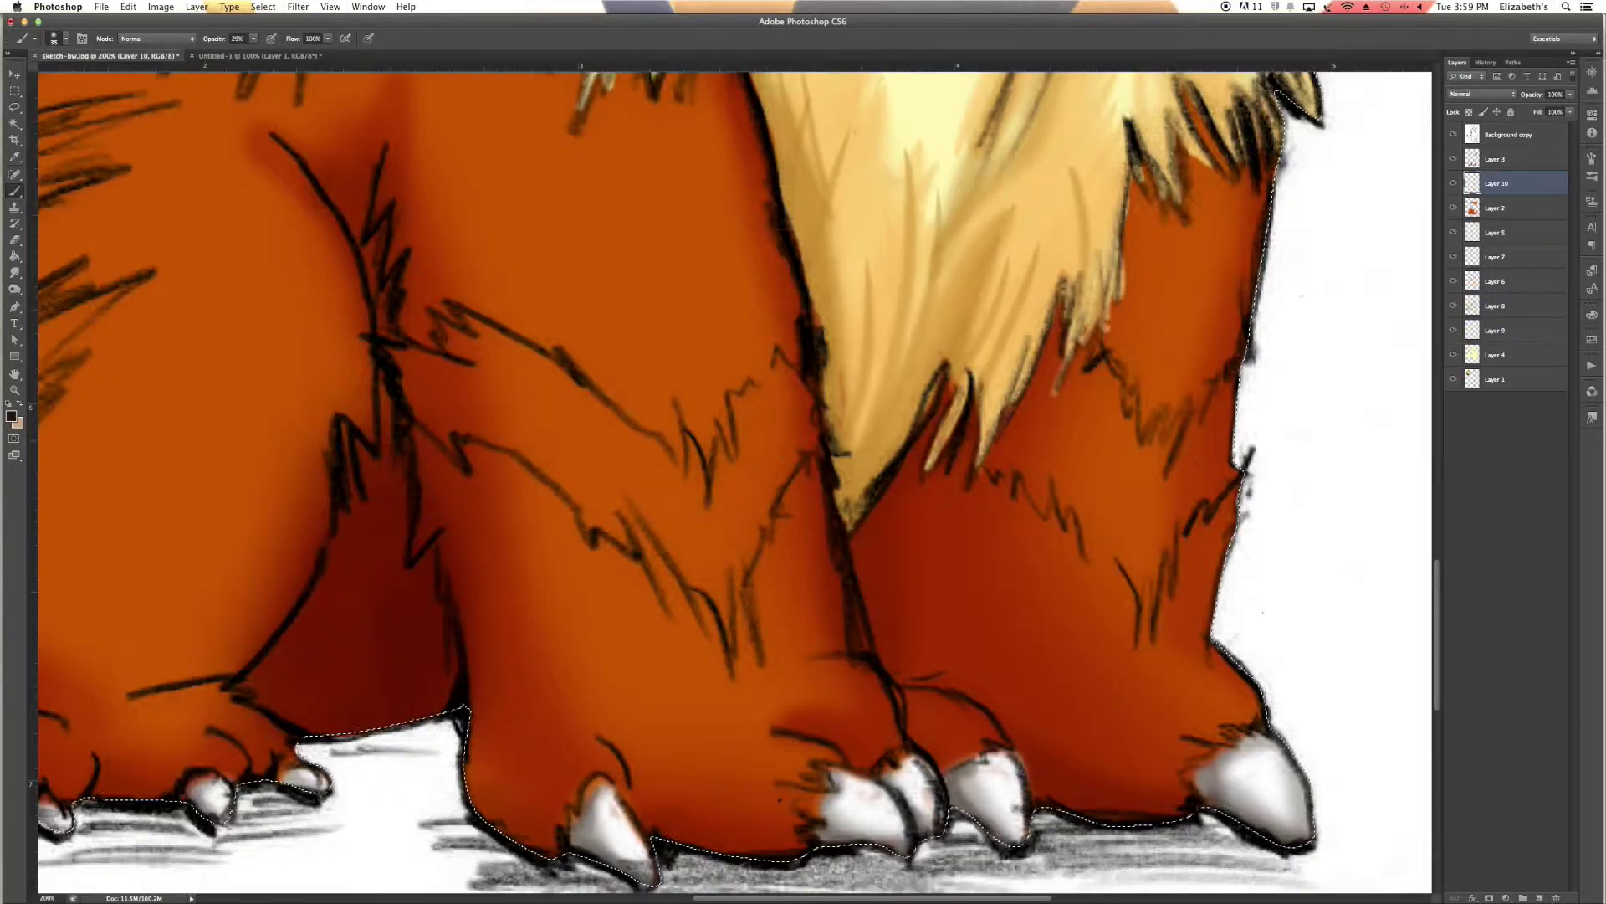
left_click_drag(412, 393, 766, 470)
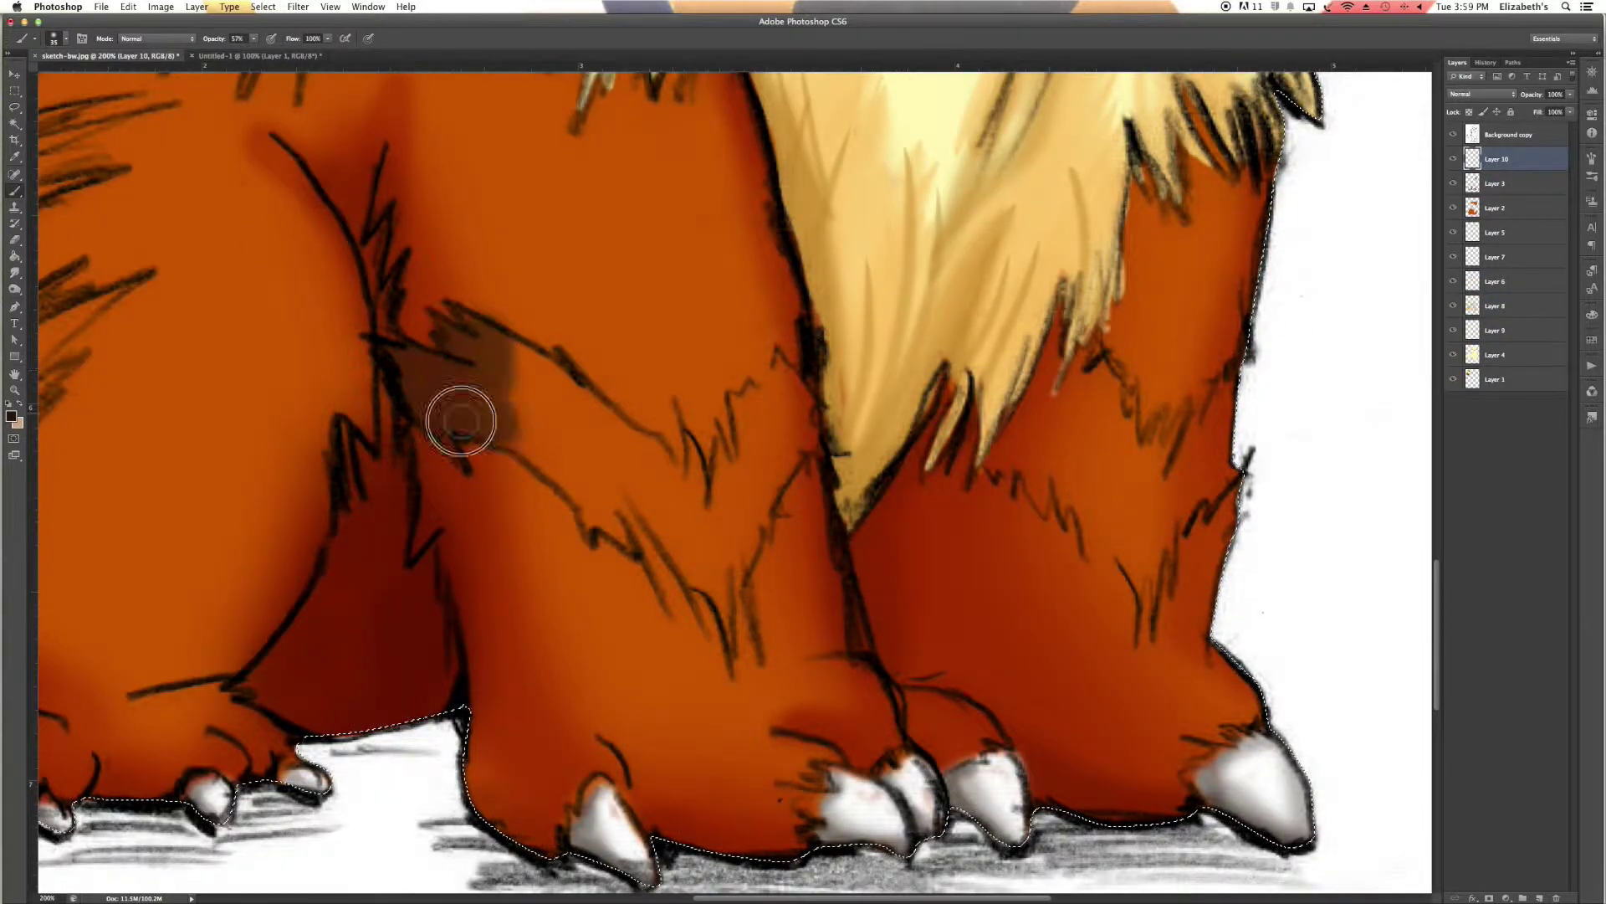
mouse_move(1035, 404)
left_mouse_down()
mouse_move(1140, 574)
mouse_move(1081, 430)
left_mouse_up()
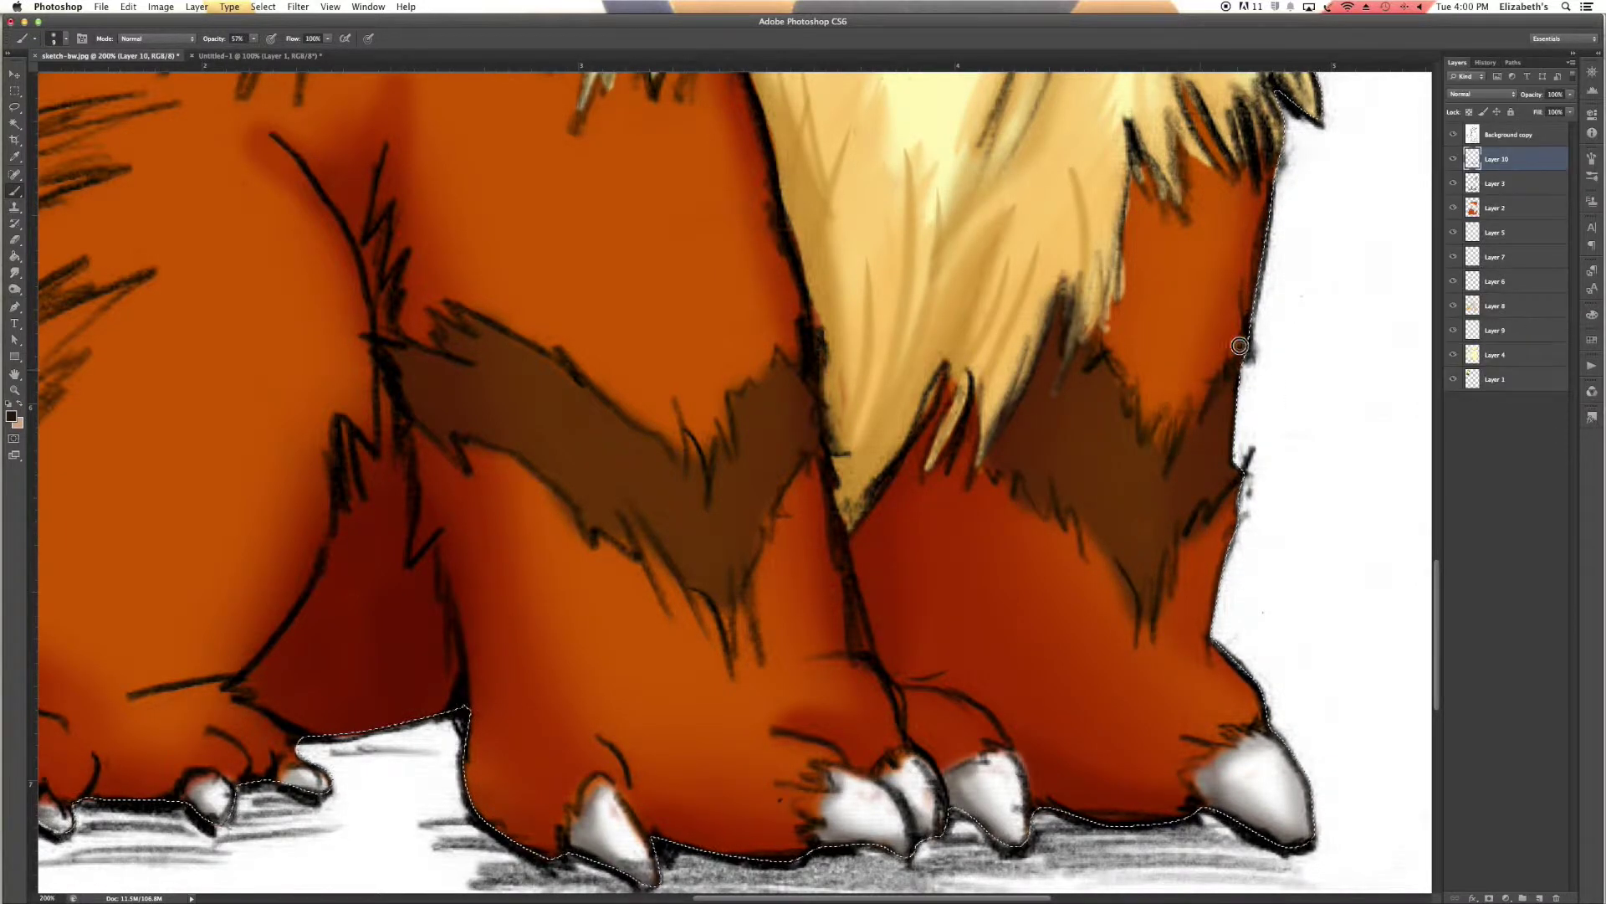
left_click(1329, 361)
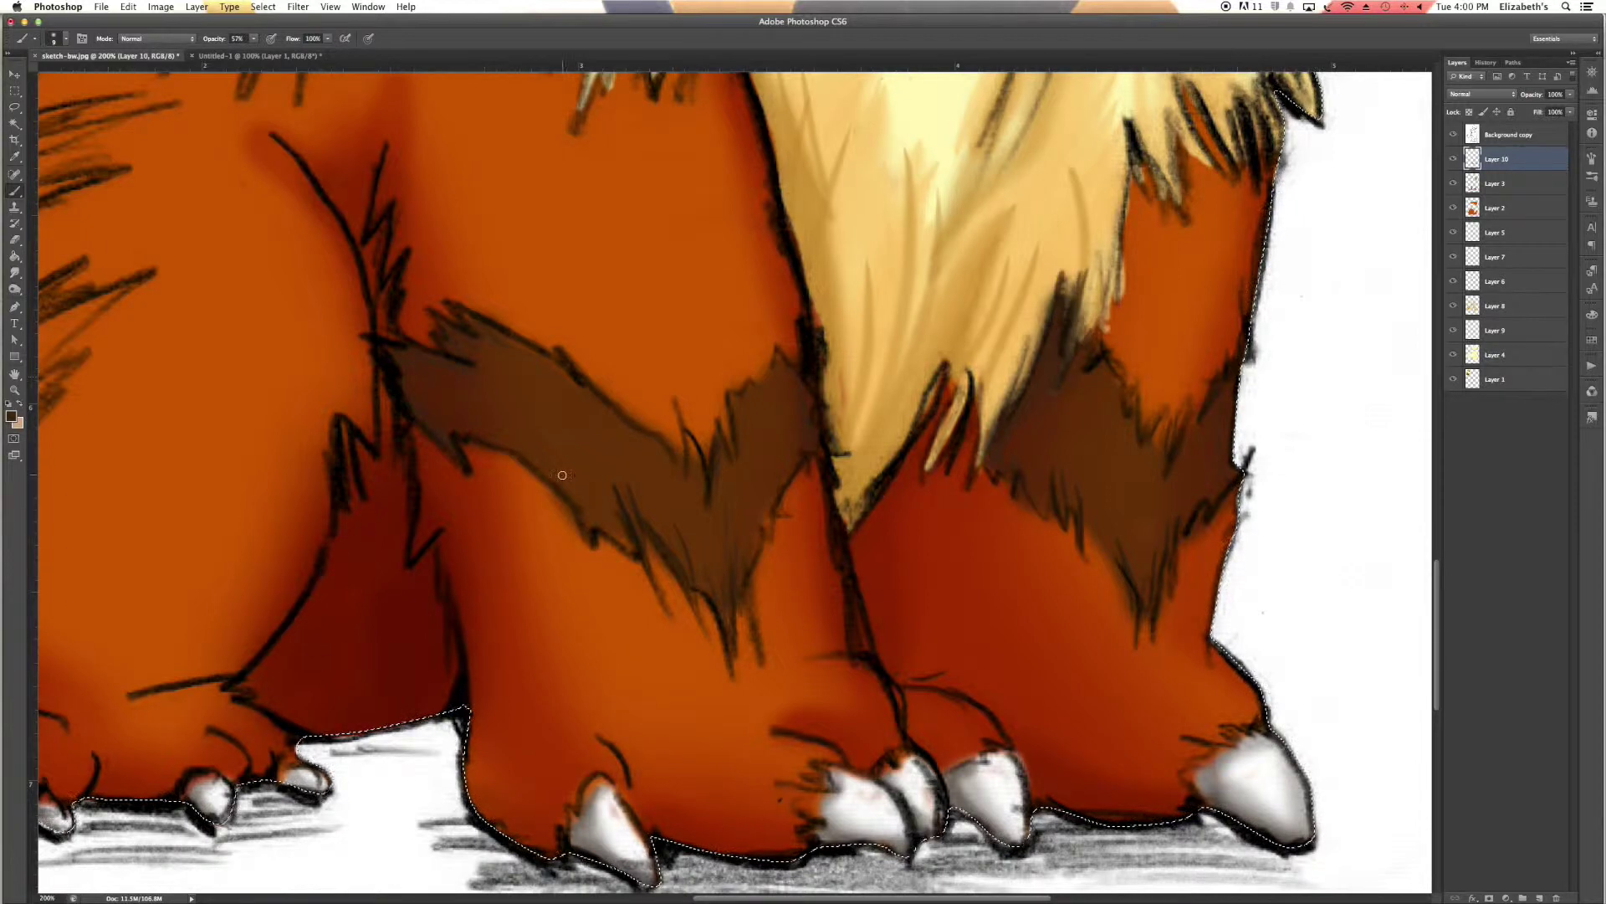
key("bracketright")
key("bracketright")
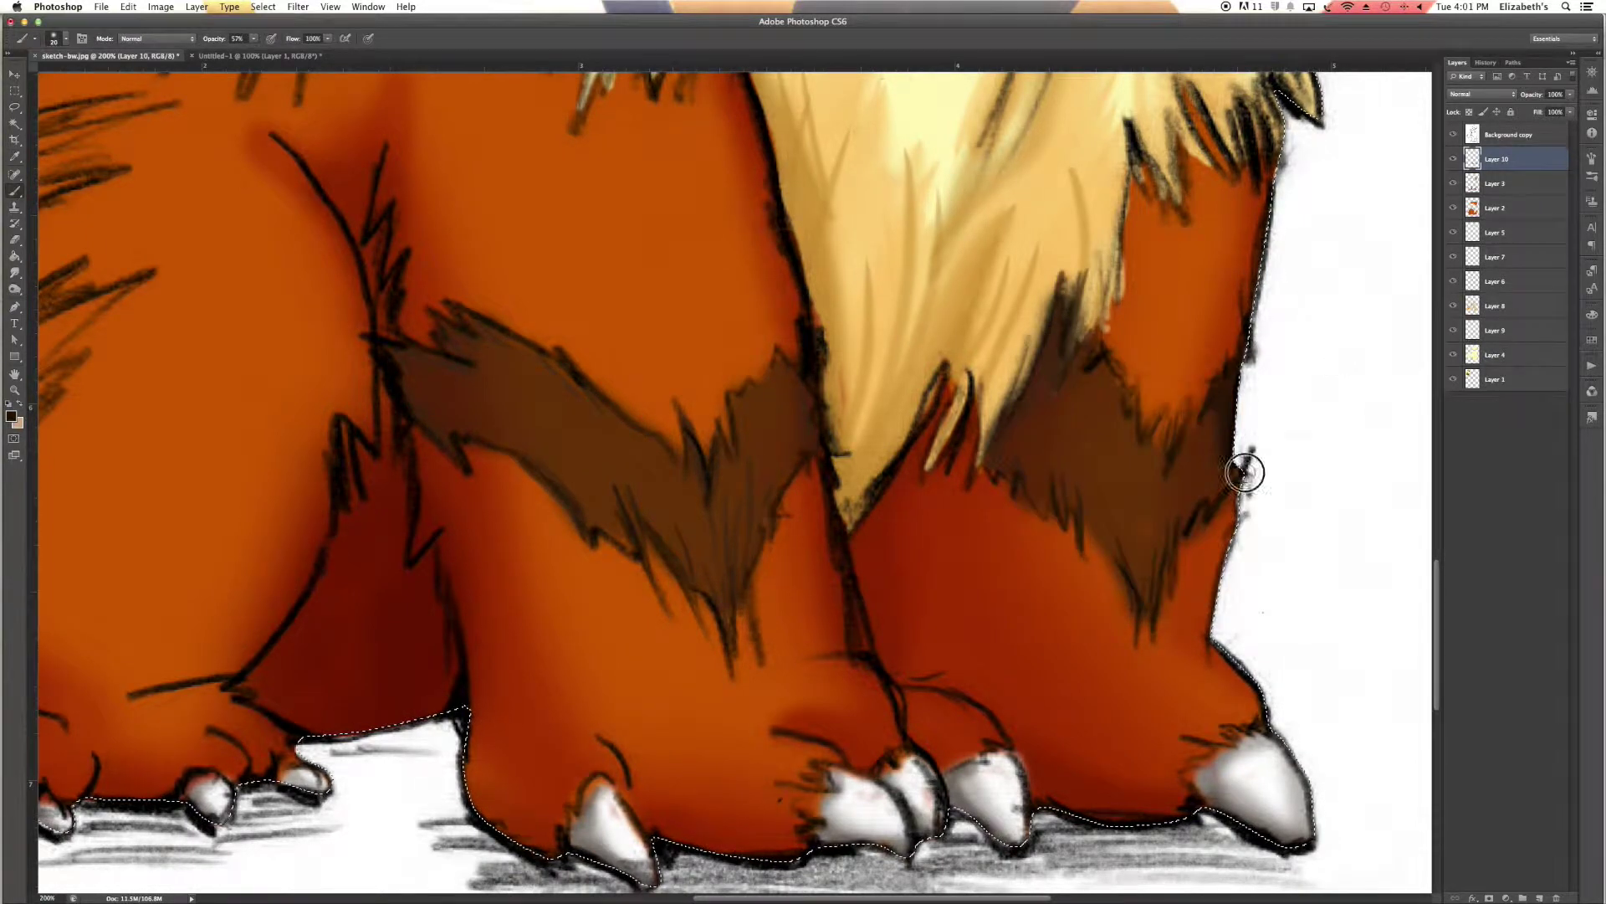
mouse_move(441, 348)
left_mouse_down()
mouse_move(405, 384)
mouse_move(552, 469)
left_mouse_up()
left_click_drag(778, 360, 829, 469)
key("bracketleft")
key("bracketleft")
mouse_move(1046, 334)
left_mouse_down()
mouse_move(995, 461)
mouse_move(1020, 519)
mouse_move(1036, 369)
mouse_move(916, 443)
left_mouse_up()
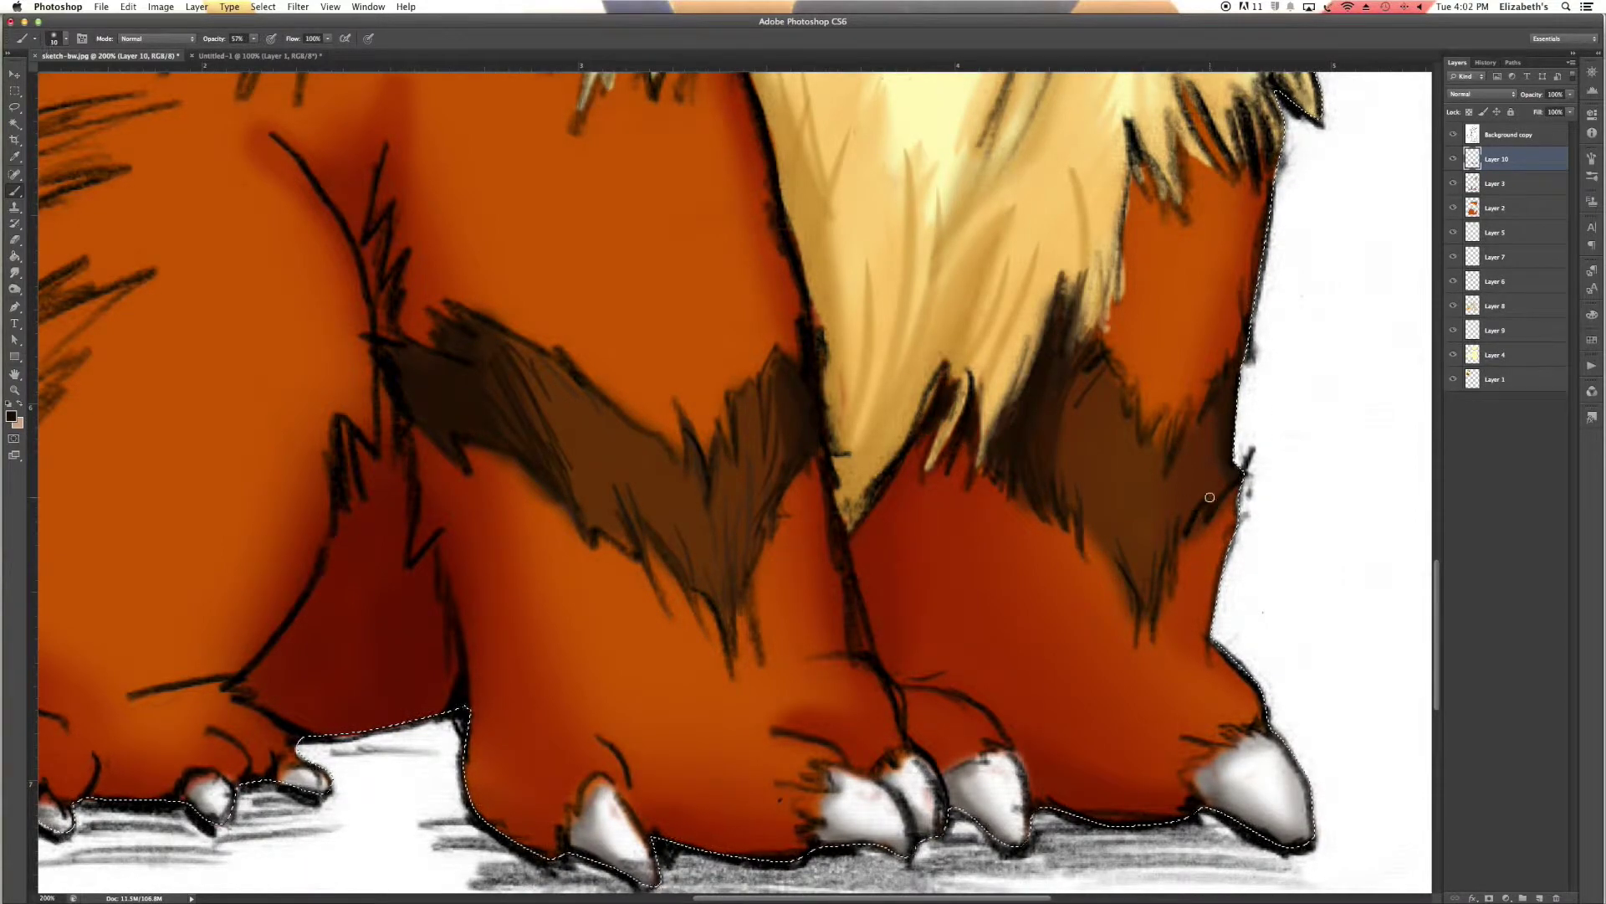
Add smaller dark stripe strokes on the left leg, undoing one overly broad stroke.
key("bracketright")
key("bracketright")
key("bracketright")
scroll(1076, 467, "left", 10)
mouse_move(452, 427)
left_mouse_down()
mouse_move(538, 359)
mouse_move(645, 343)
left_mouse_up()
key("ctrl+z")
key("bracketleft")
key("bracketleft")
key("bracketleft")
mouse_move(711, 278)
left_mouse_down()
mouse_move(604, 331)
mouse_move(604, 405)
mouse_move(520, 502)
left_mouse_up()
mouse_move(586, 351)
left_mouse_down()
mouse_move(502, 535)
mouse_move(460, 410)
mouse_move(479, 483)
mouse_move(499, 369)
mouse_move(502, 477)
mouse_move(480, 538)
mouse_move(447, 444)
left_mouse_up()
Fill the orange tufts below the mane with dark-brown strokes, then zoom to check the face.
scroll(581, 334, "up", 5)
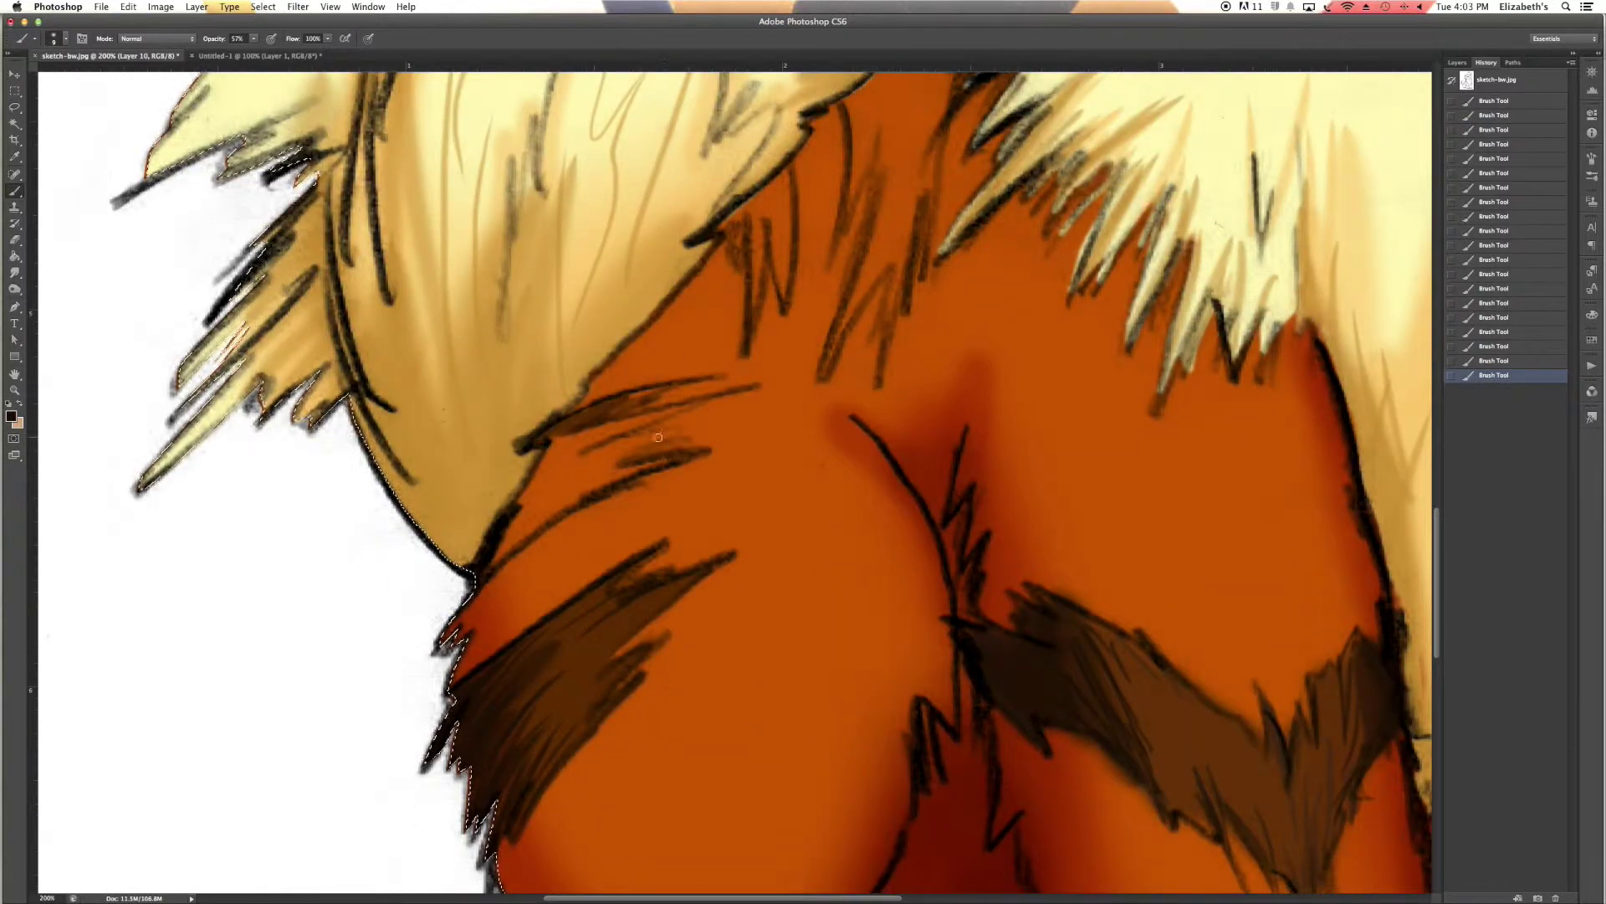
mouse_move(516, 520)
left_mouse_down()
mouse_move(594, 405)
mouse_move(711, 399)
mouse_move(585, 460)
mouse_move(617, 480)
mouse_move(527, 423)
mouse_move(502, 552)
left_mouse_up()
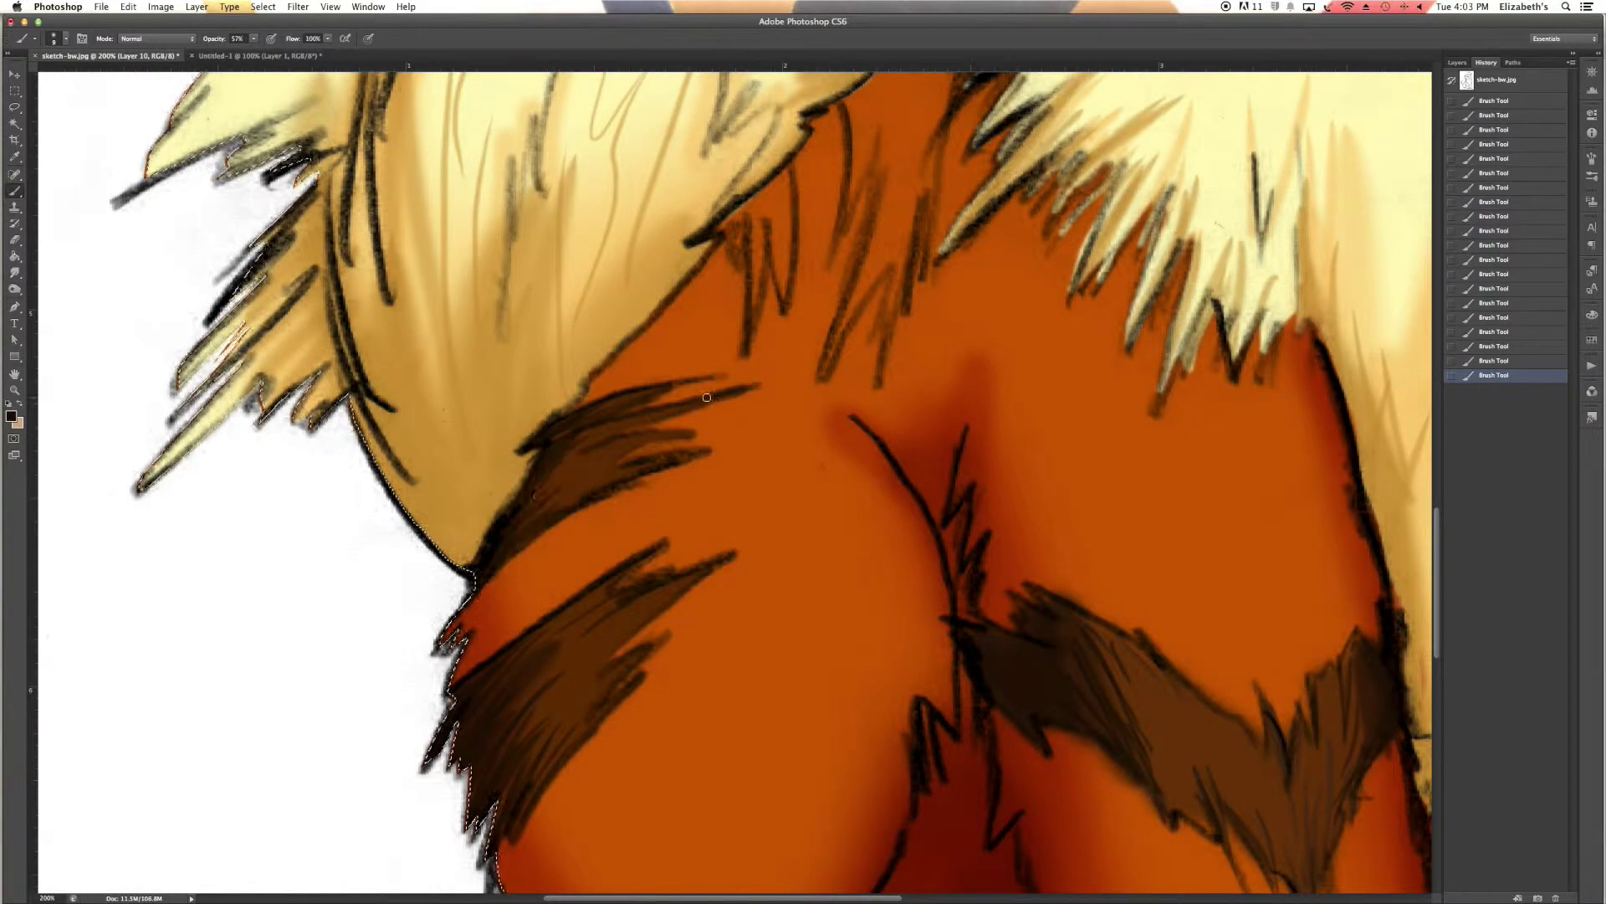
scroll(760, 502, "up", 5)
left_click_drag(782, 477, 760, 558)
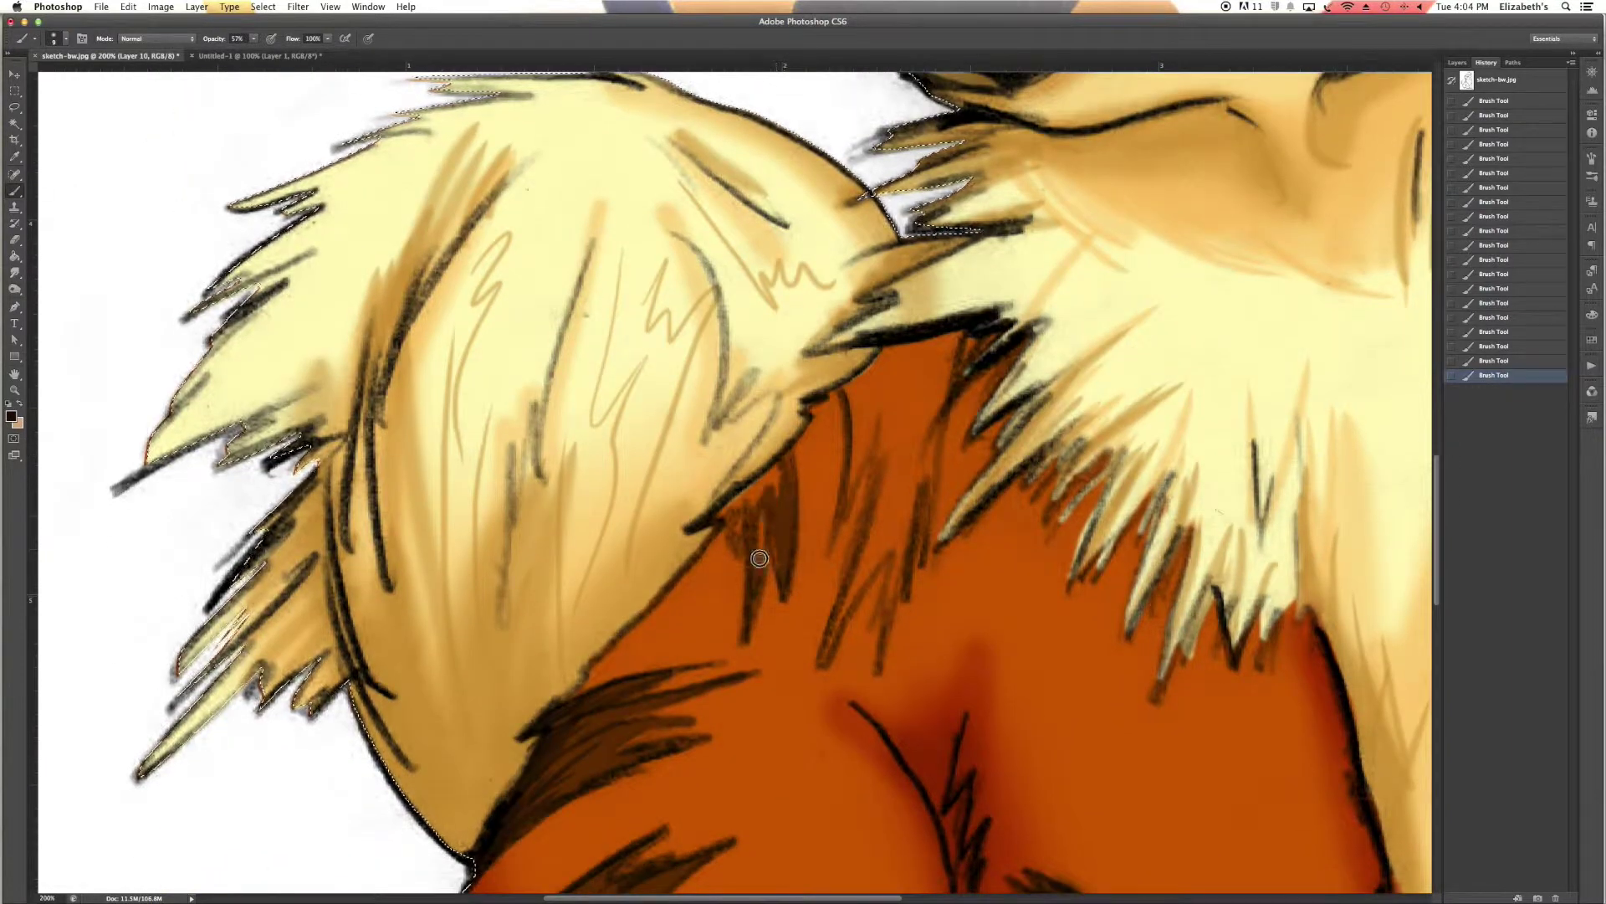
mouse_move(780, 489)
left_mouse_down()
mouse_move(790, 452)
mouse_move(765, 510)
left_mouse_up()
mouse_move(894, 381)
left_mouse_down()
mouse_move(850, 418)
mouse_move(850, 586)
left_mouse_up()
mouse_move(870, 518)
left_mouse_down()
mouse_move(915, 499)
mouse_move(912, 356)
mouse_move(870, 401)
left_mouse_up()
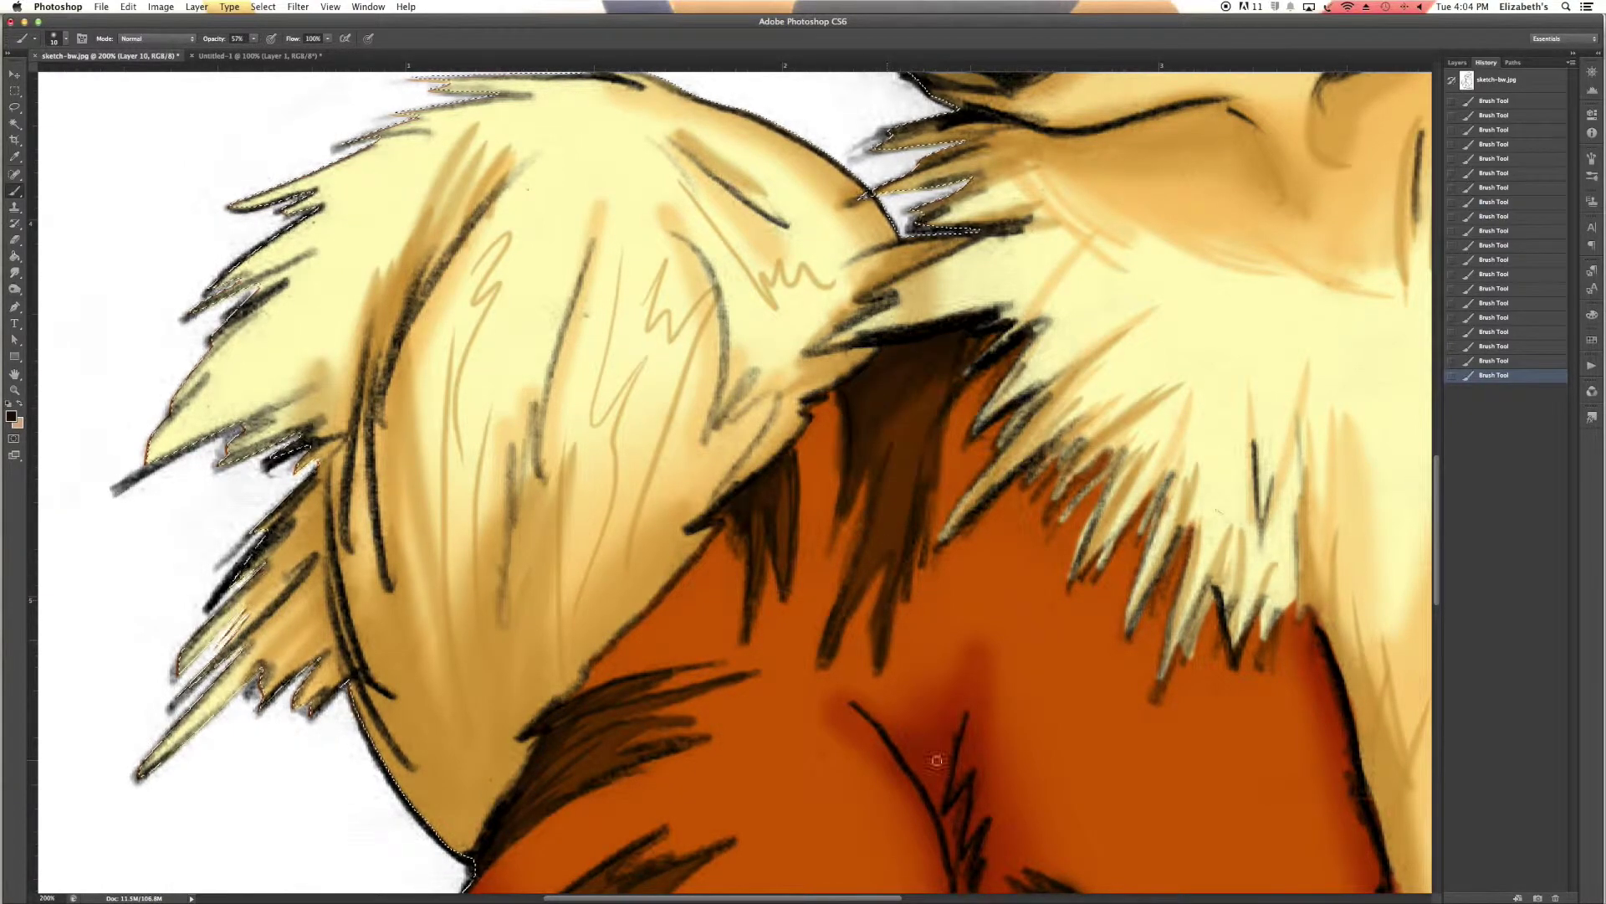
key("super+minus")
key("super+minus")
key("super+plus")
key("super+plus")
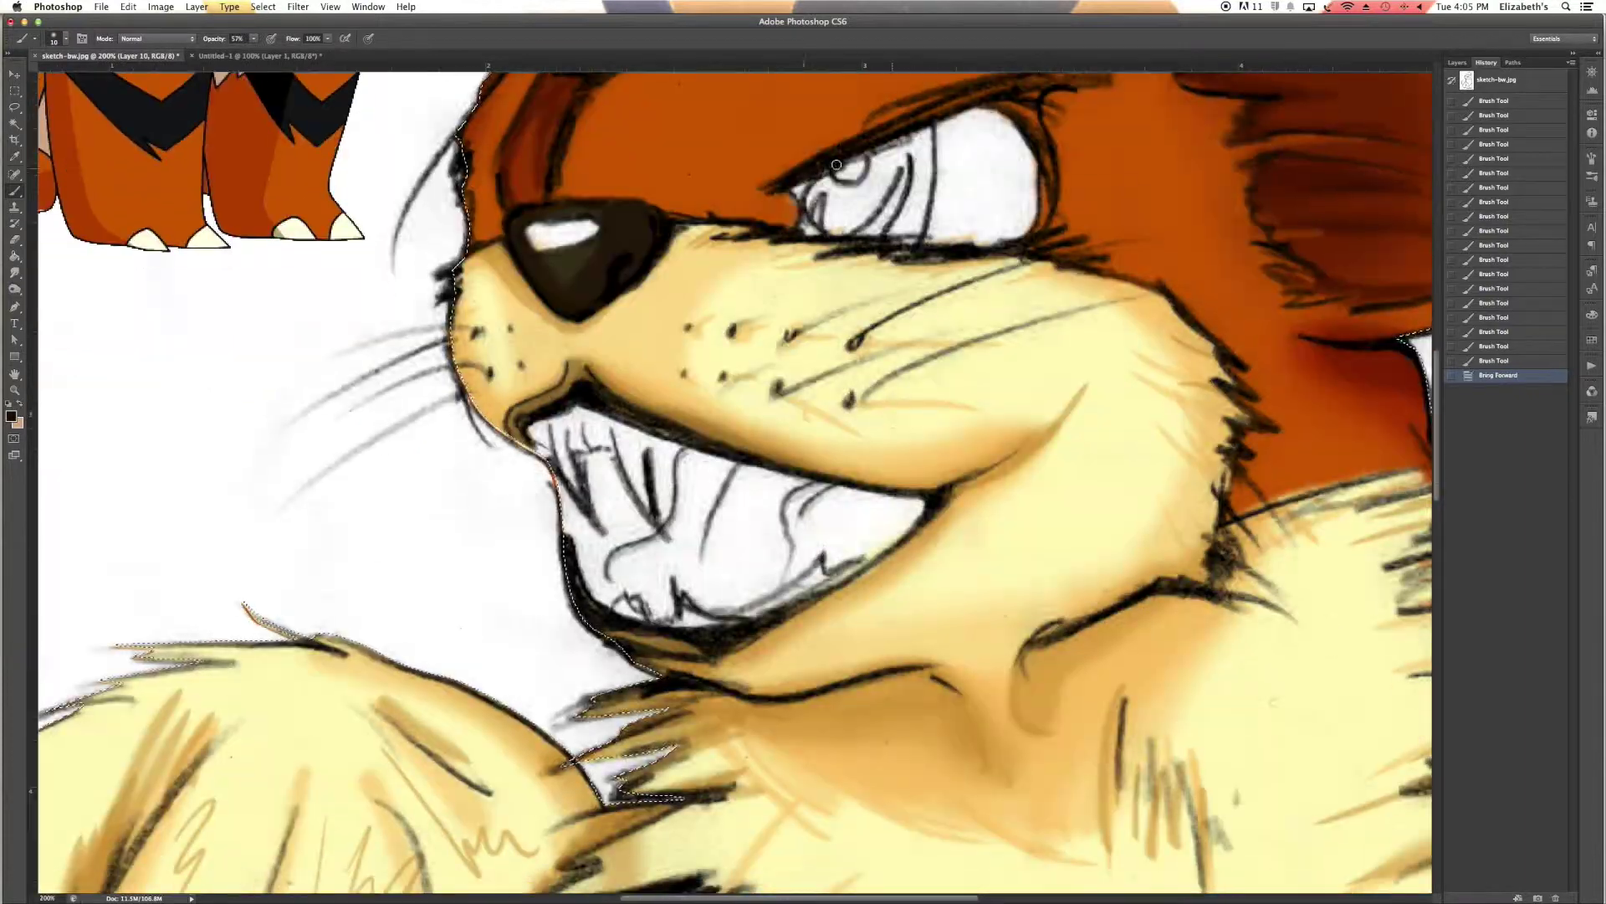
Pick red, select Layer 11, and try then undo a pink gum stroke.
left_click(11, 416)
left_click(1211, 369)
left_click(1329, 361)
left_click(1457, 62)
left_click(1497, 379)
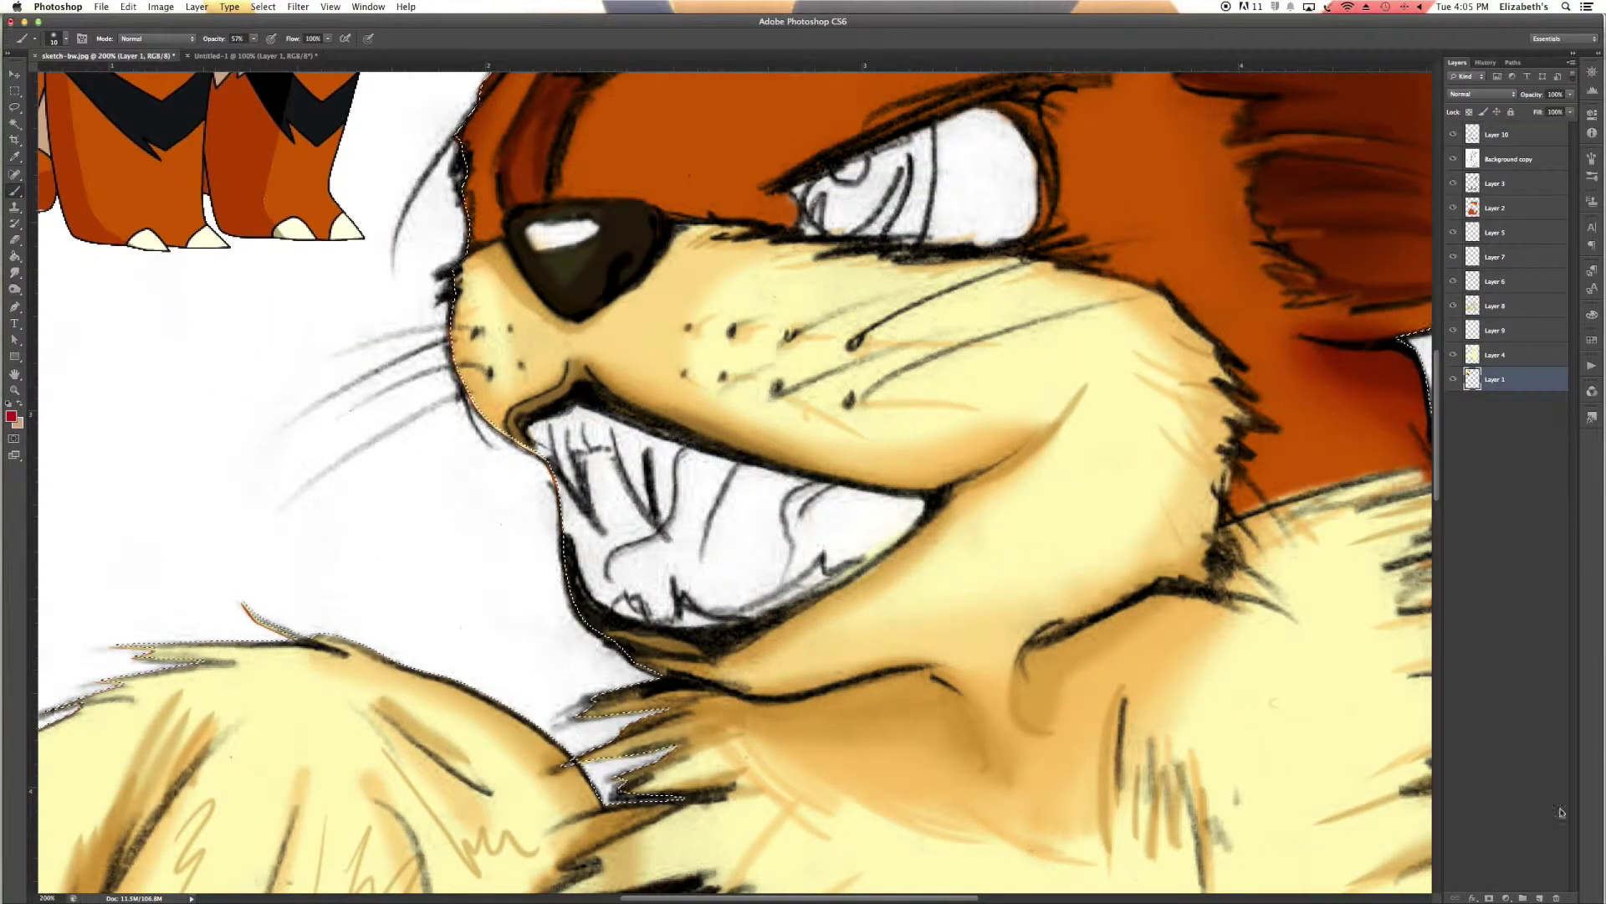
left_click_drag(593, 538, 585, 477)
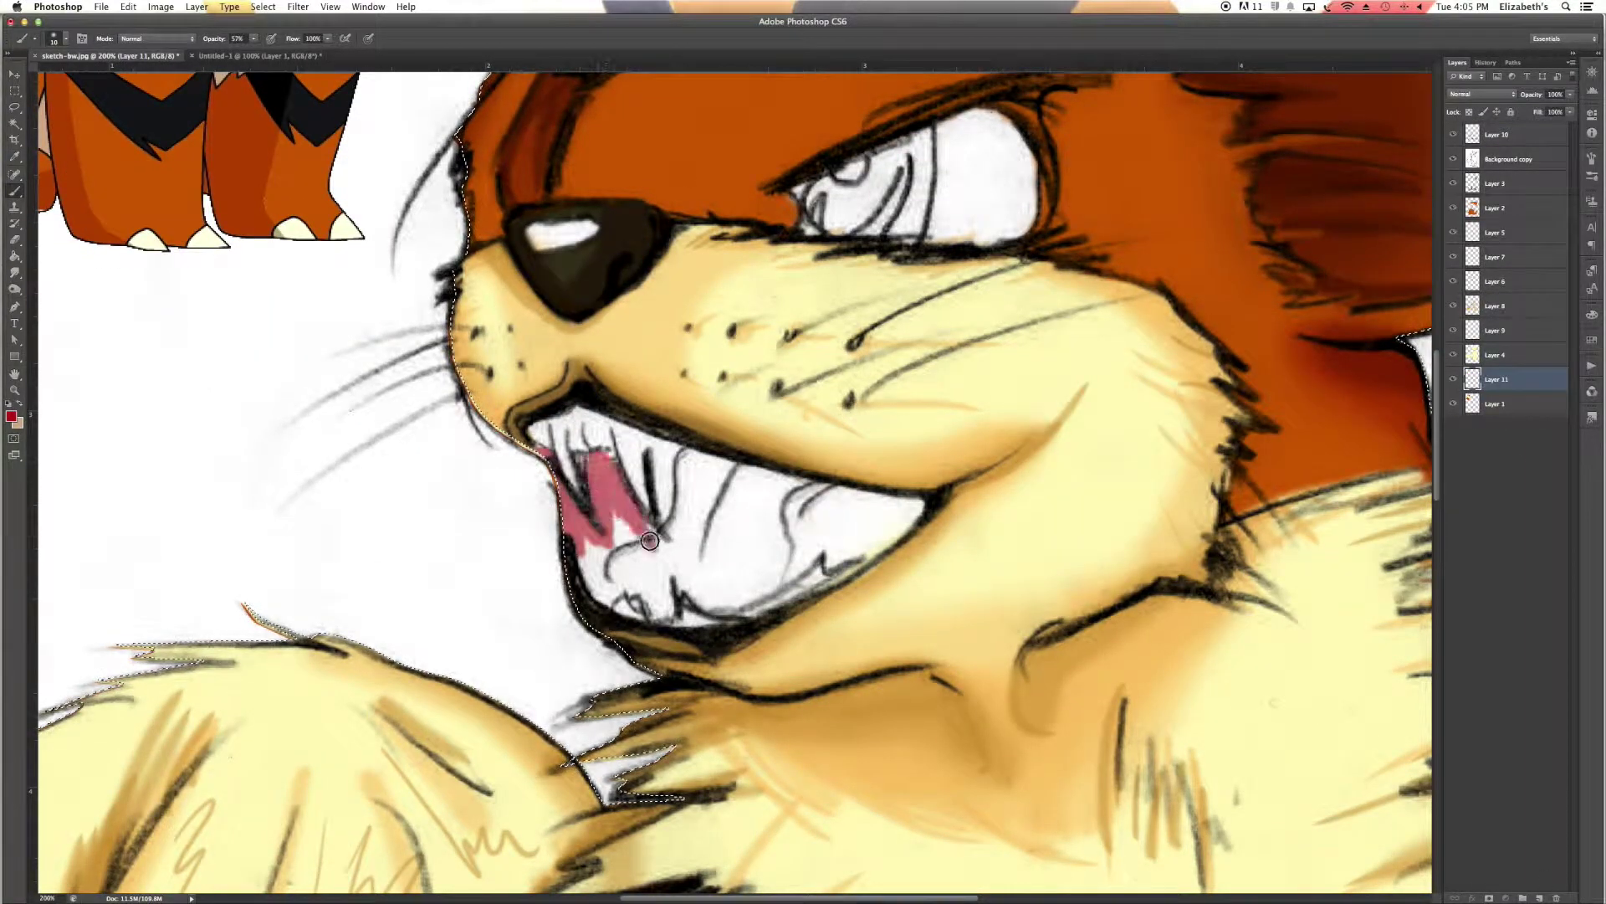
key("super+z")
Brush dark red 480707 along the lower and upper gums on Layer 11.
left_click(11, 415)
left_click(1180, 484)
left_click(1329, 361)
left_click(11, 416)
left_click(1330, 362)
key("b")
mouse_move(920, 501)
left_mouse_down()
mouse_move(820, 569)
mouse_move(606, 599)
mouse_move(659, 585)
left_mouse_up()
mouse_move(612, 458)
left_mouse_down()
mouse_move(598, 527)
mouse_move(619, 586)
mouse_move(677, 478)
mouse_move(682, 495)
mouse_move(803, 483)
mouse_move(865, 538)
left_mouse_up()
key("bracketright")
key("bracketright")
key("bracketleft")
key("bracketleft")
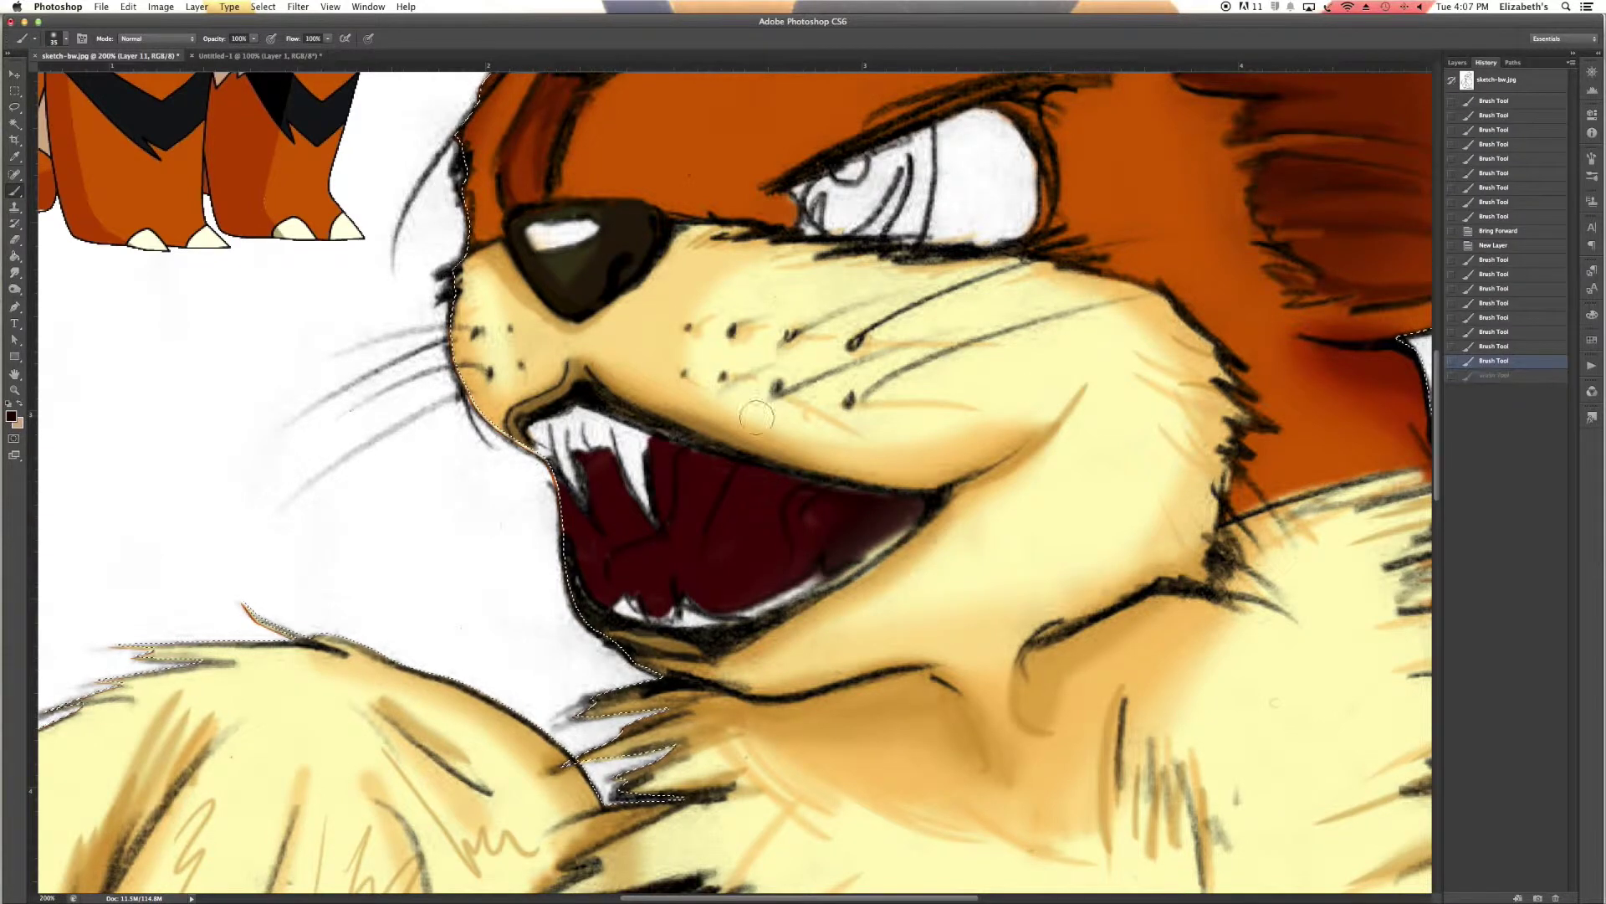
Erase the dark red off the teeth, then reselect Layer 11.
key("e")
mouse_move(753, 486)
left_mouse_down()
mouse_move(693, 574)
mouse_move(639, 591)
mouse_move(684, 475)
left_mouse_up()
mouse_move(637, 555)
left_mouse_down()
mouse_move(762, 586)
mouse_move(778, 502)
left_mouse_up()
key("alt+bracketright")
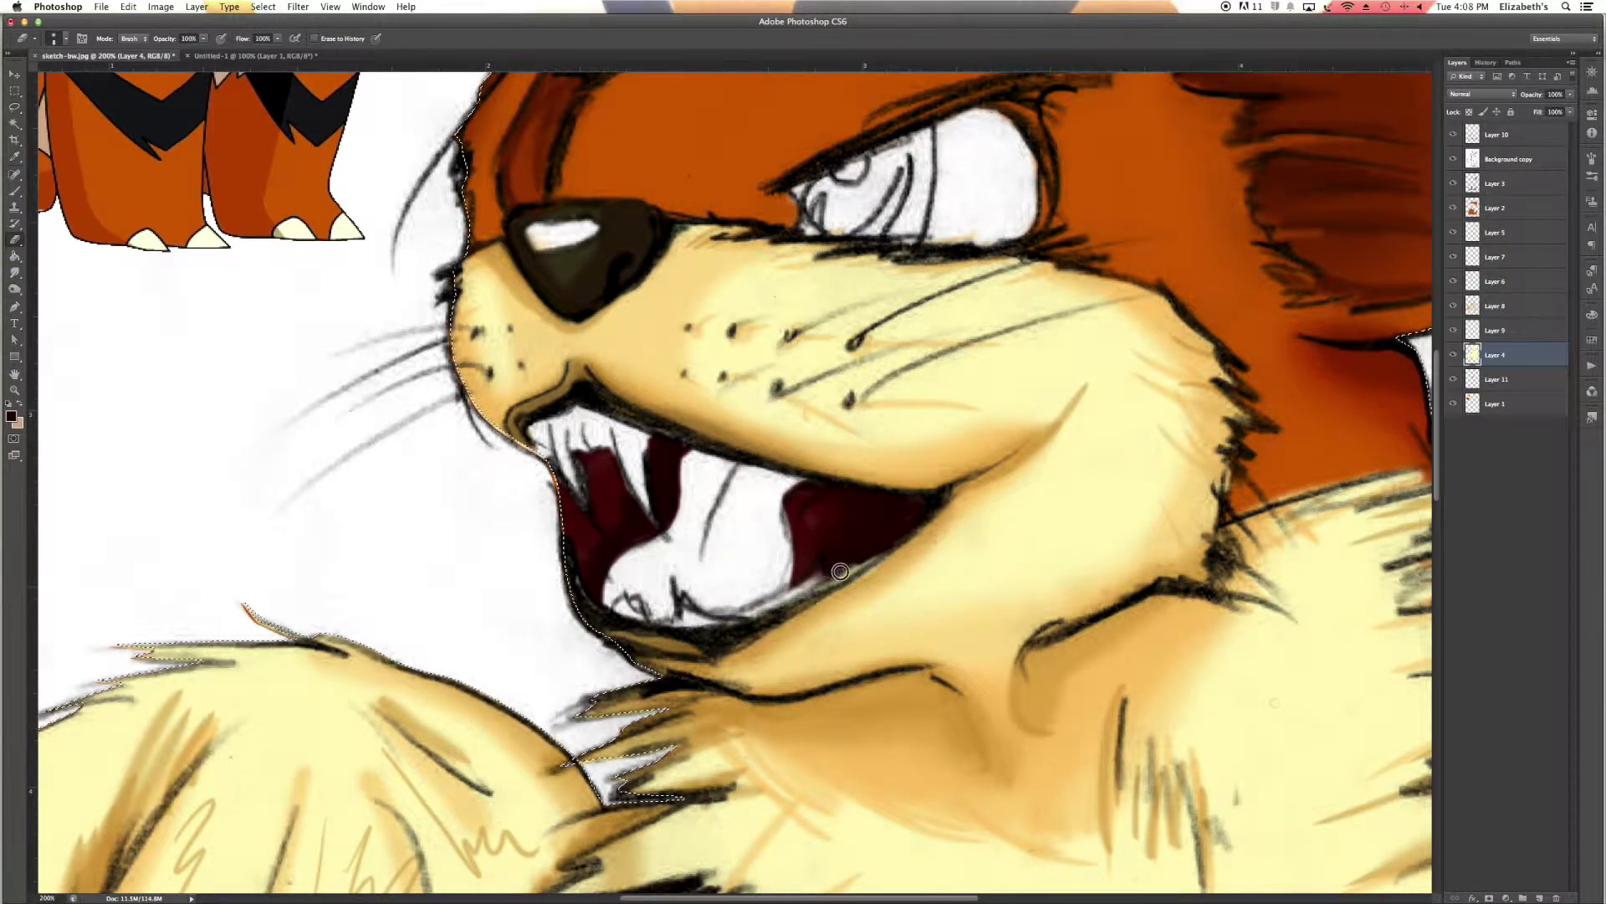
left_click(1496, 379)
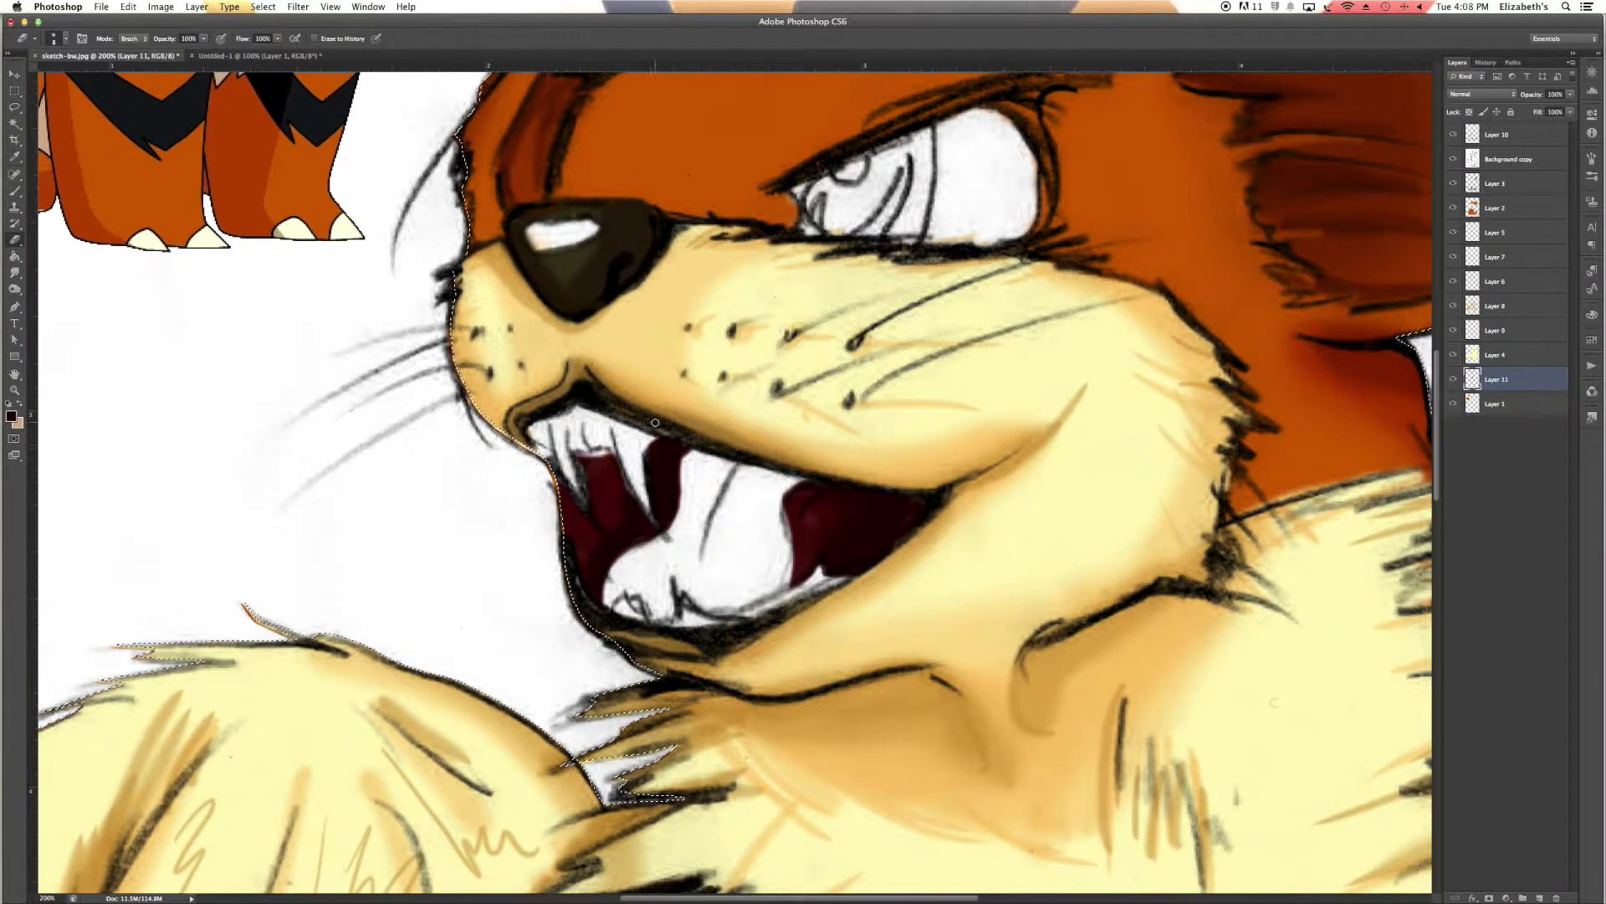
On new Layer 12, paint the tongue red and erase lighter streaks into it.
left_click(1523, 897, "ctrl")
left_click(11, 416)
left_click(1331, 359)
key("b")
left_click(757, 493)
mouse_move(757, 493)
left_mouse_down()
mouse_move(720, 536)
mouse_move(631, 566)
mouse_move(728, 516)
mouse_move(652, 611)
mouse_move(778, 619)
left_mouse_up()
key("e")
key("0")
scroll(1255, 493, "up", 3)
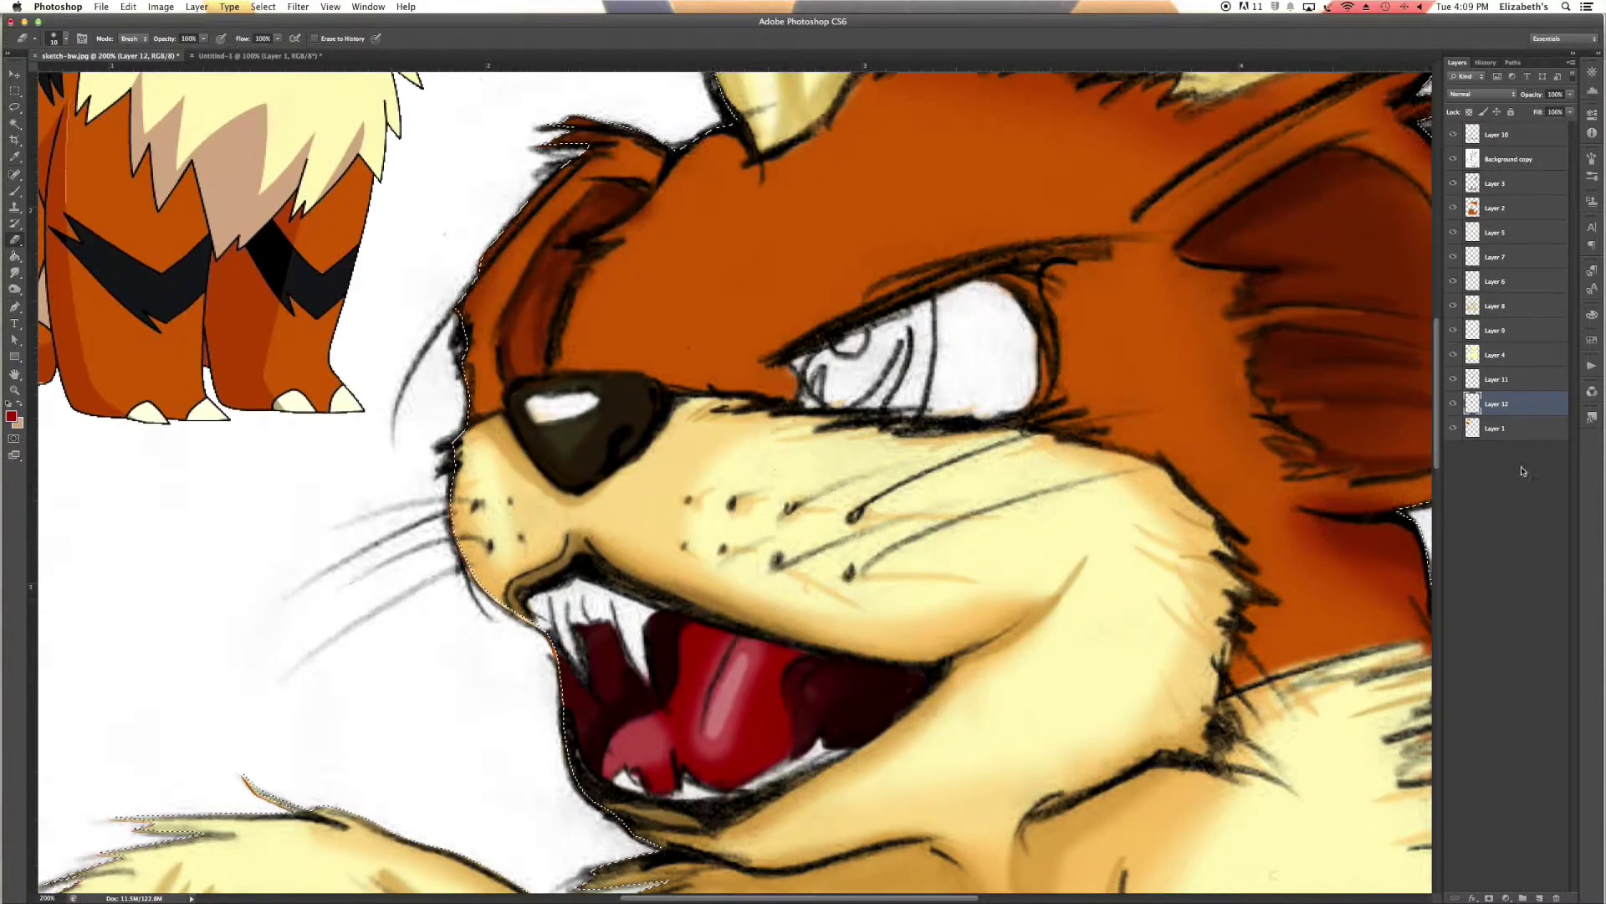
On new Layer 13, paint the eye's iris yellow.
left_click(1540, 897, "ctrl")
scroll(737, 485, "down", 1)
left_click(12, 415)
left_click(1330, 359)
key("b")
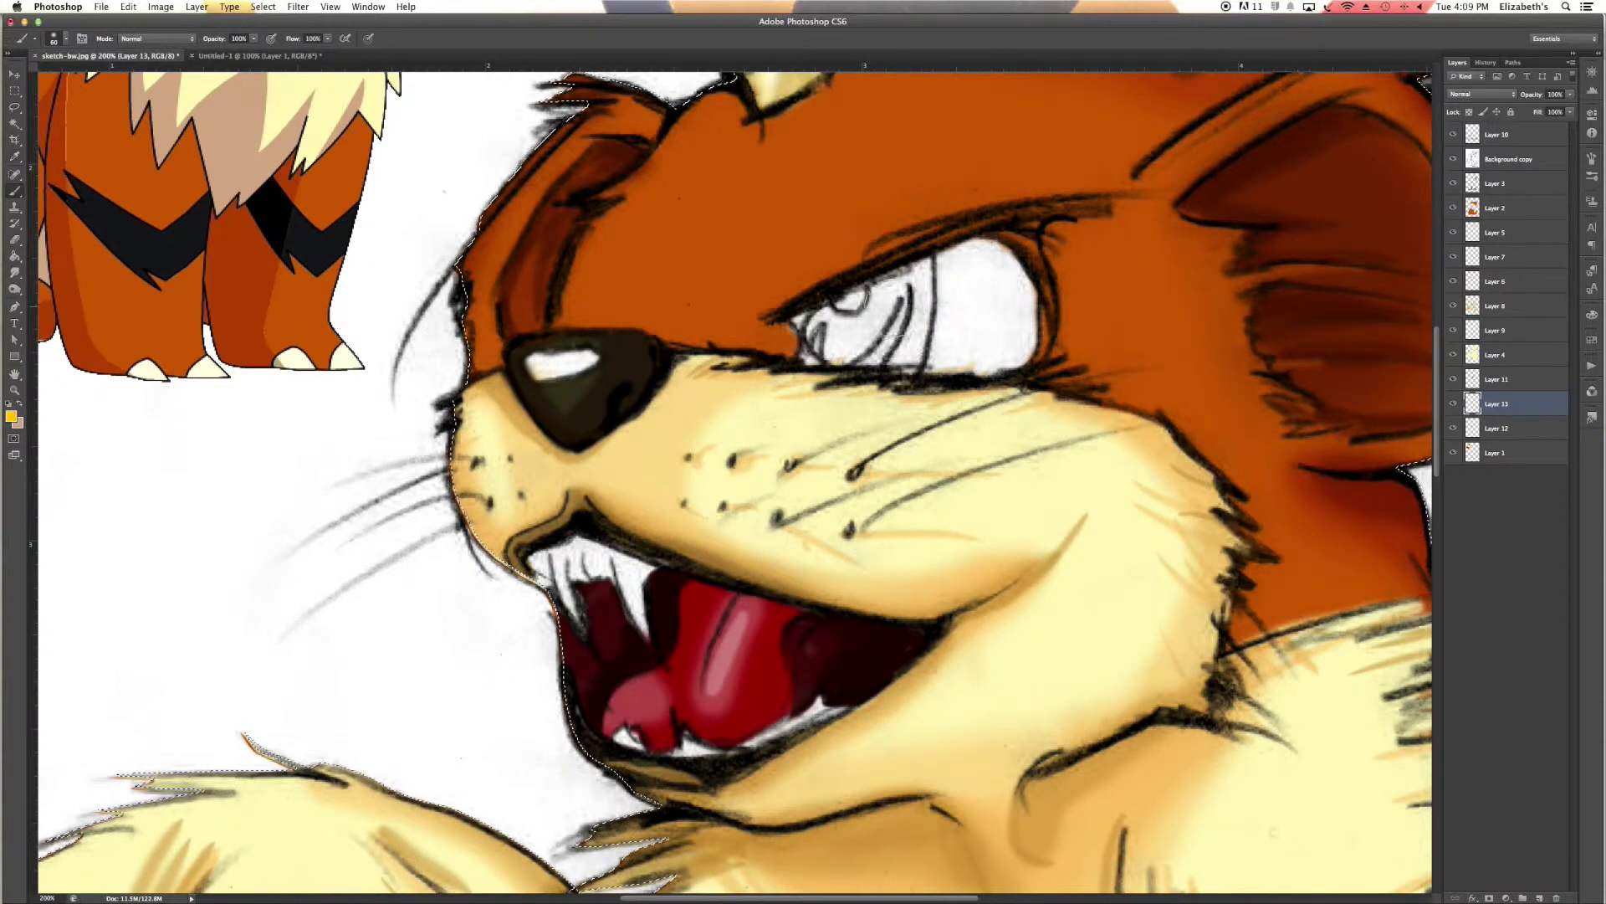
left_click_drag(900, 327, 837, 334)
Paint a red ring inside the eye and a dark red pupil.
left_click(12, 416)
left_click(1331, 359)
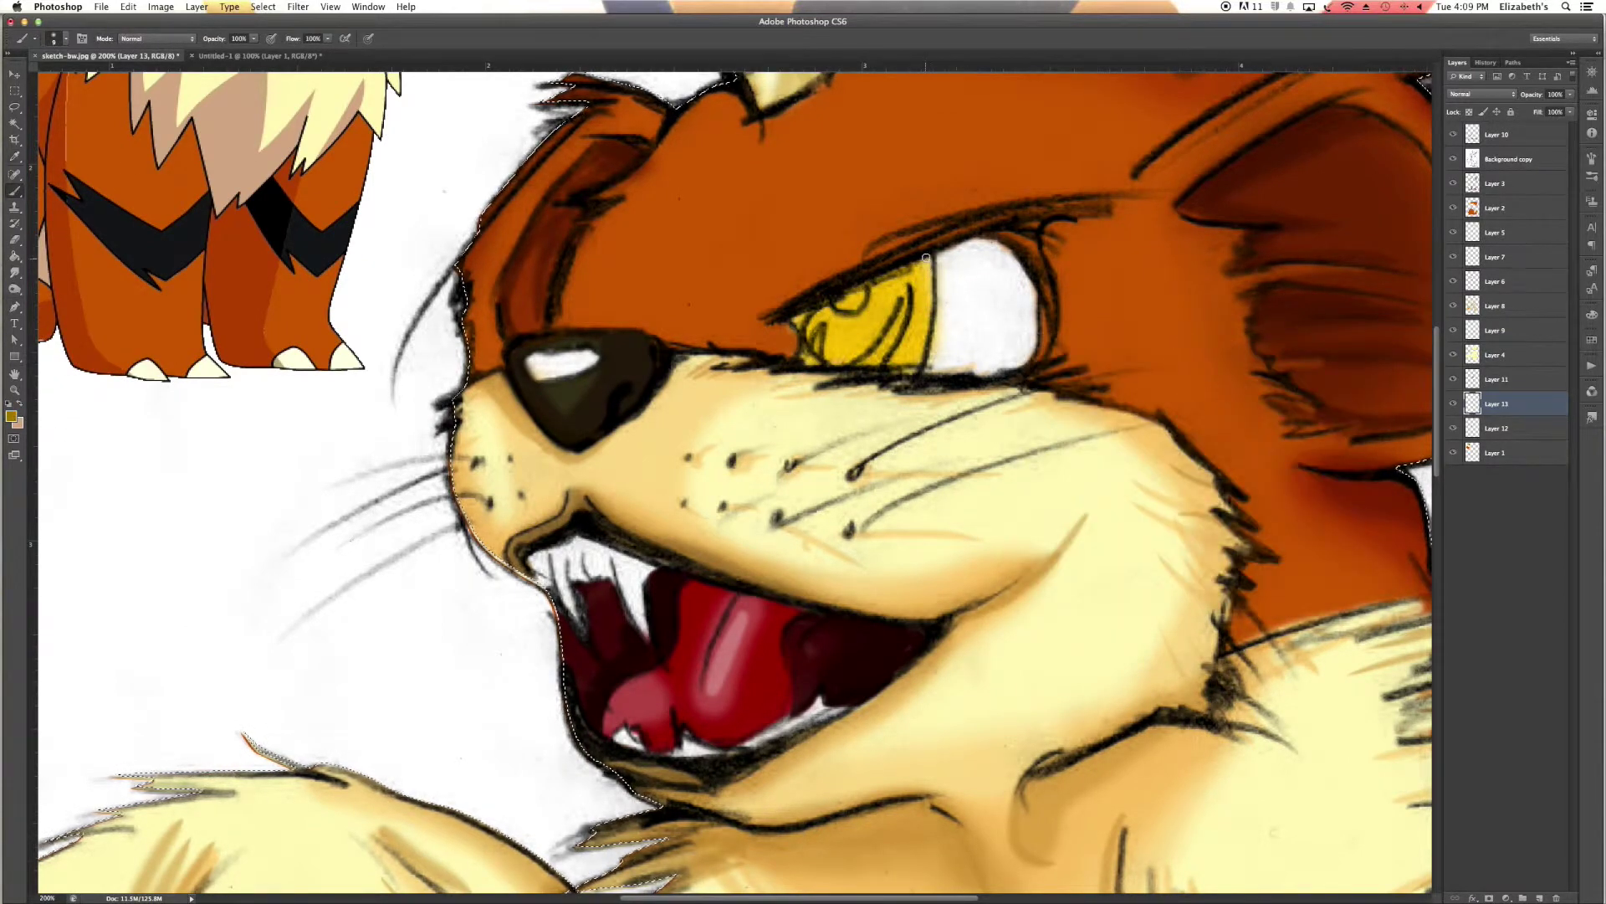
left_click(12, 416)
left_click(1331, 359)
left_click_drag(910, 287, 861, 365)
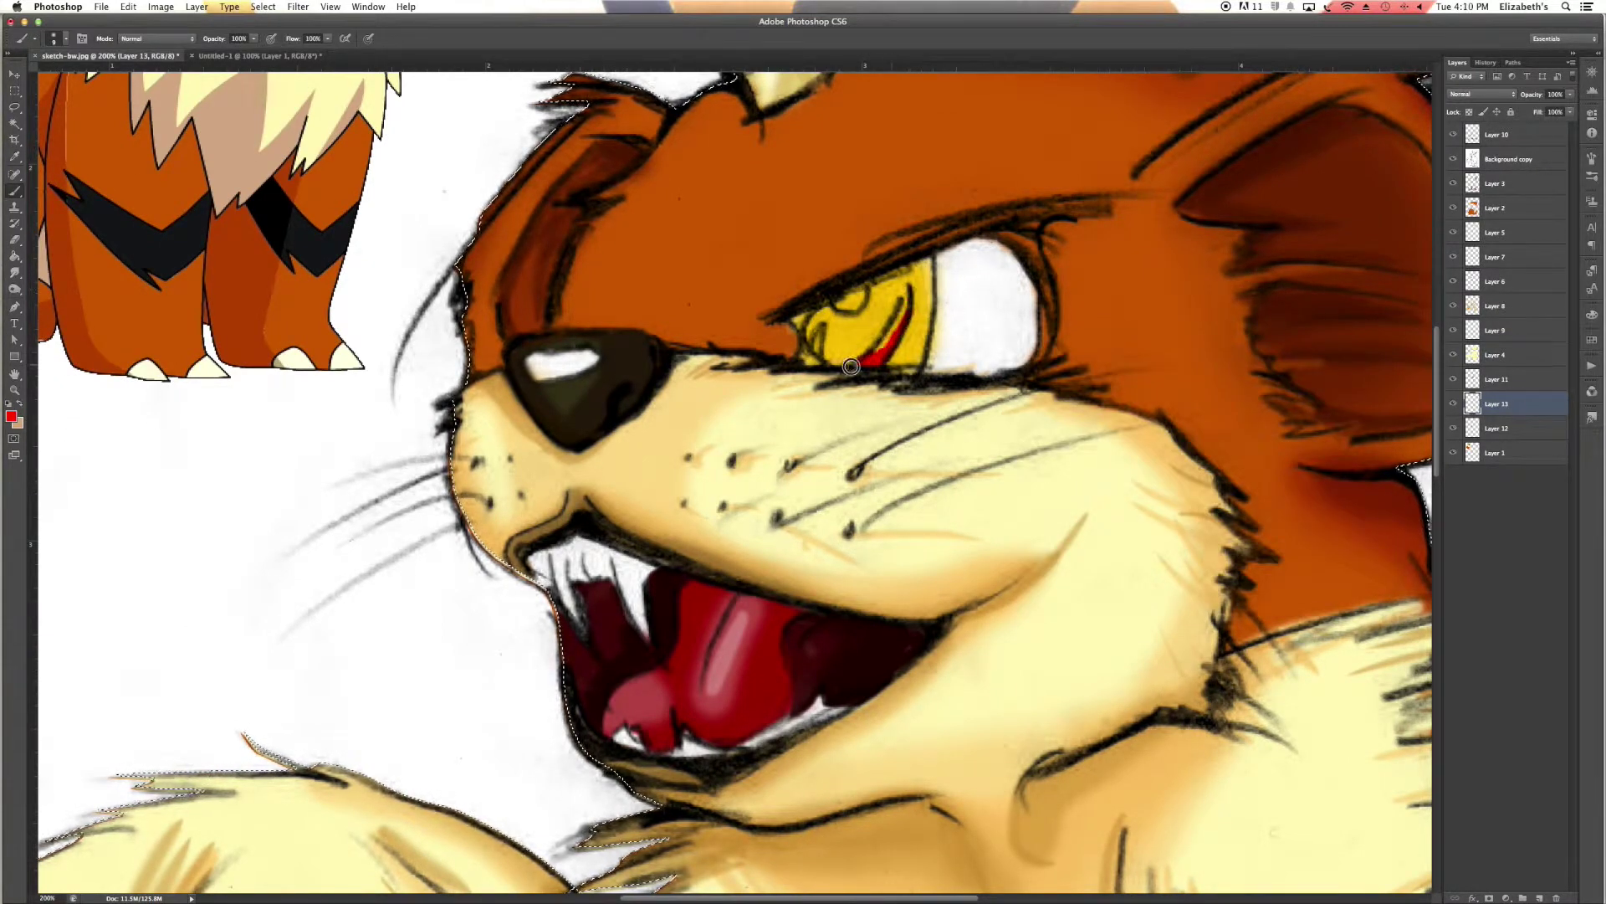
left_click(12, 416)
left_click(1331, 359)
mouse_move(889, 315)
left_mouse_down()
mouse_move(829, 341)
mouse_move(880, 283)
left_mouse_up()
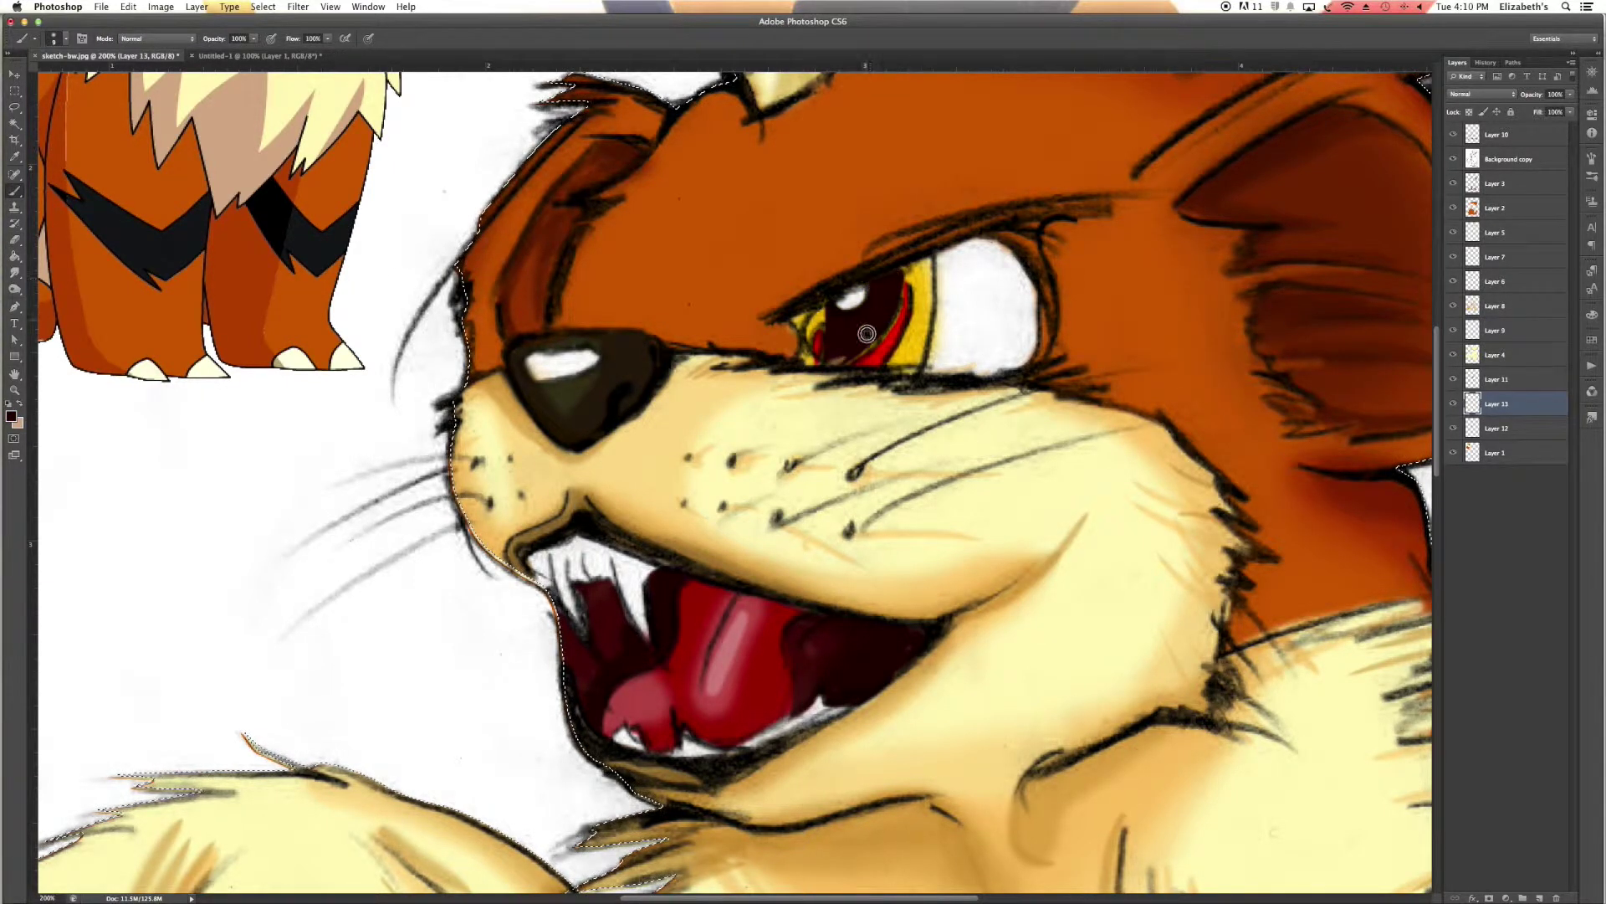
Add a light yellow eye highlight, undoing a stray eraser stroke.
key("alt+bracketright")
key("alt+bracketright")
key("e")
key("alt+bracketright")
key("alt+bracketright")
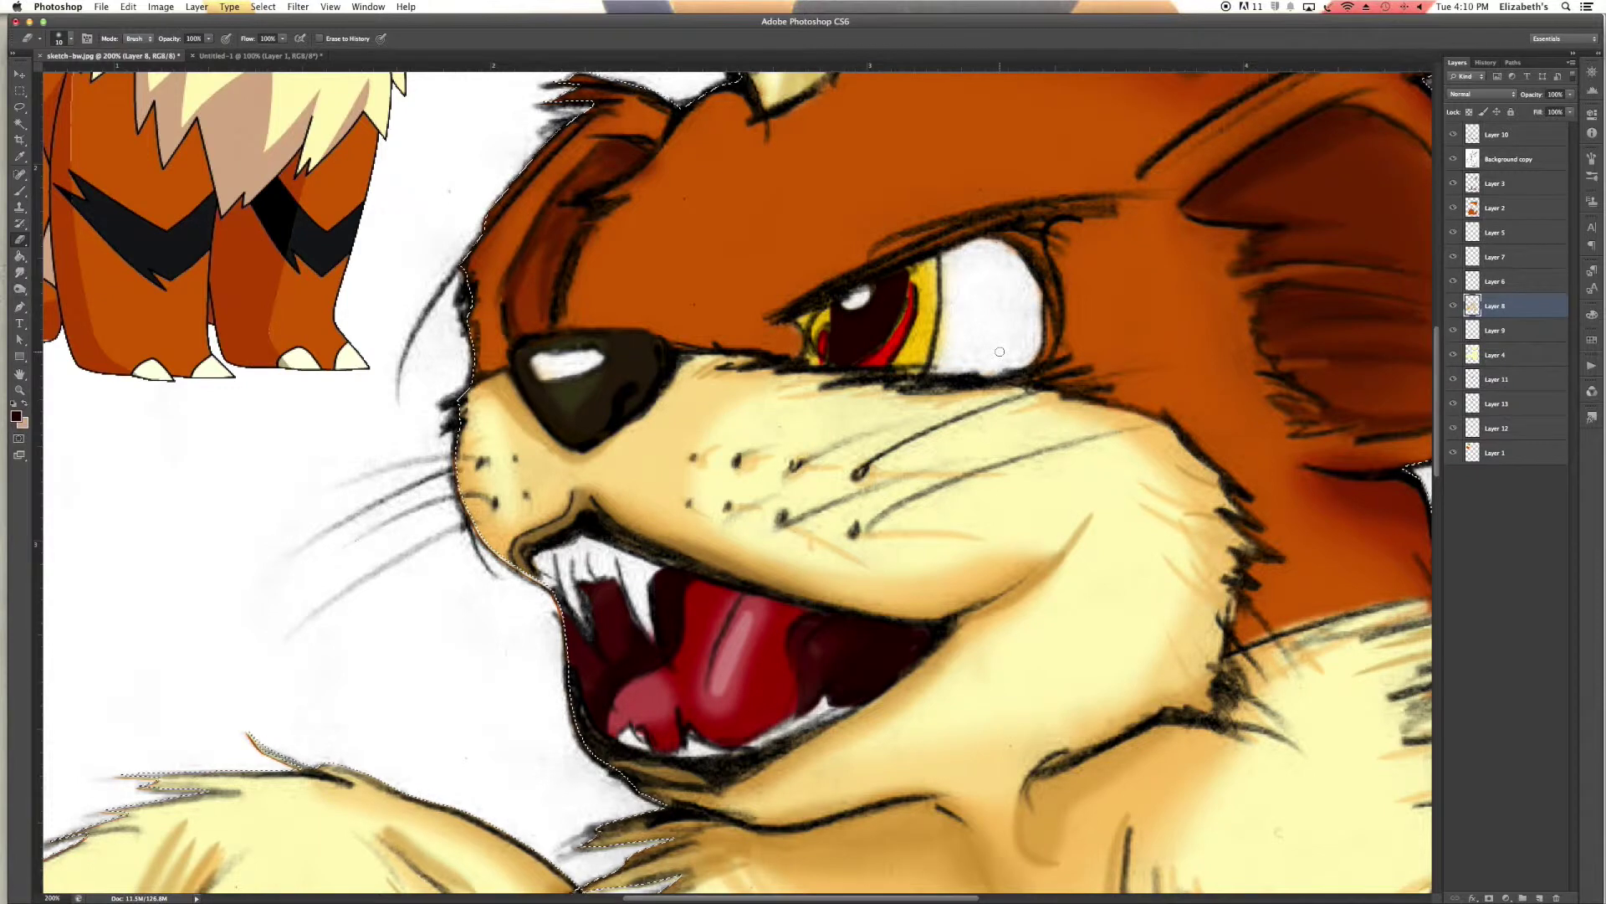
key("b")
left_click(11, 416)
left_click(1211, 535)
left_click(1330, 359)
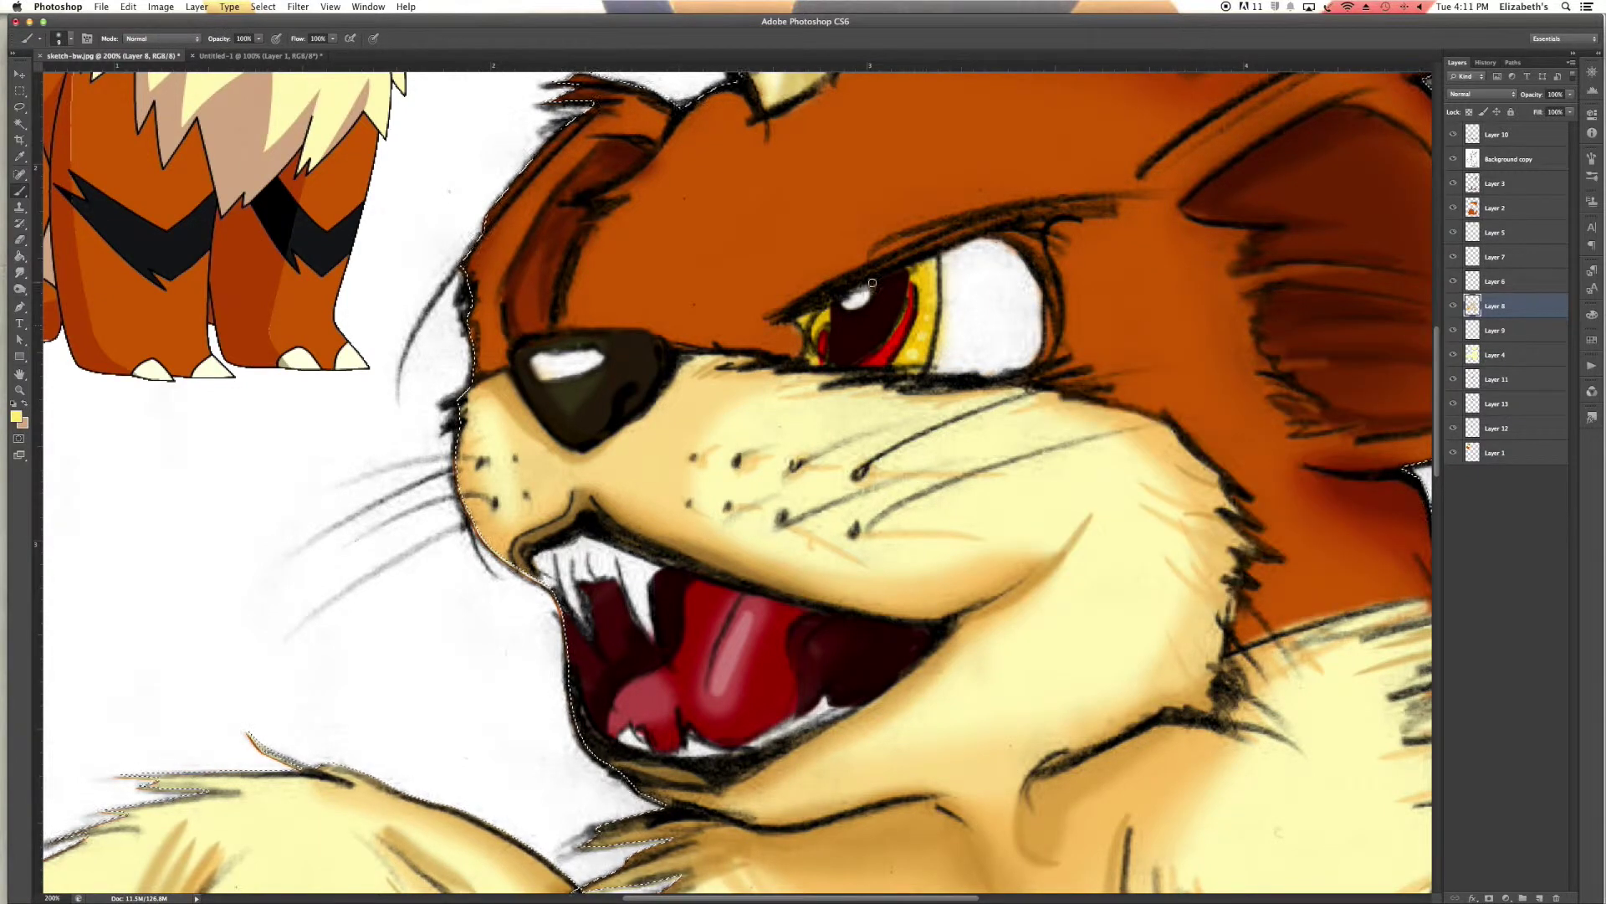
key("alt+bracketright")
key("alt+bracketright")
key("alt+bracketright")
key("e")
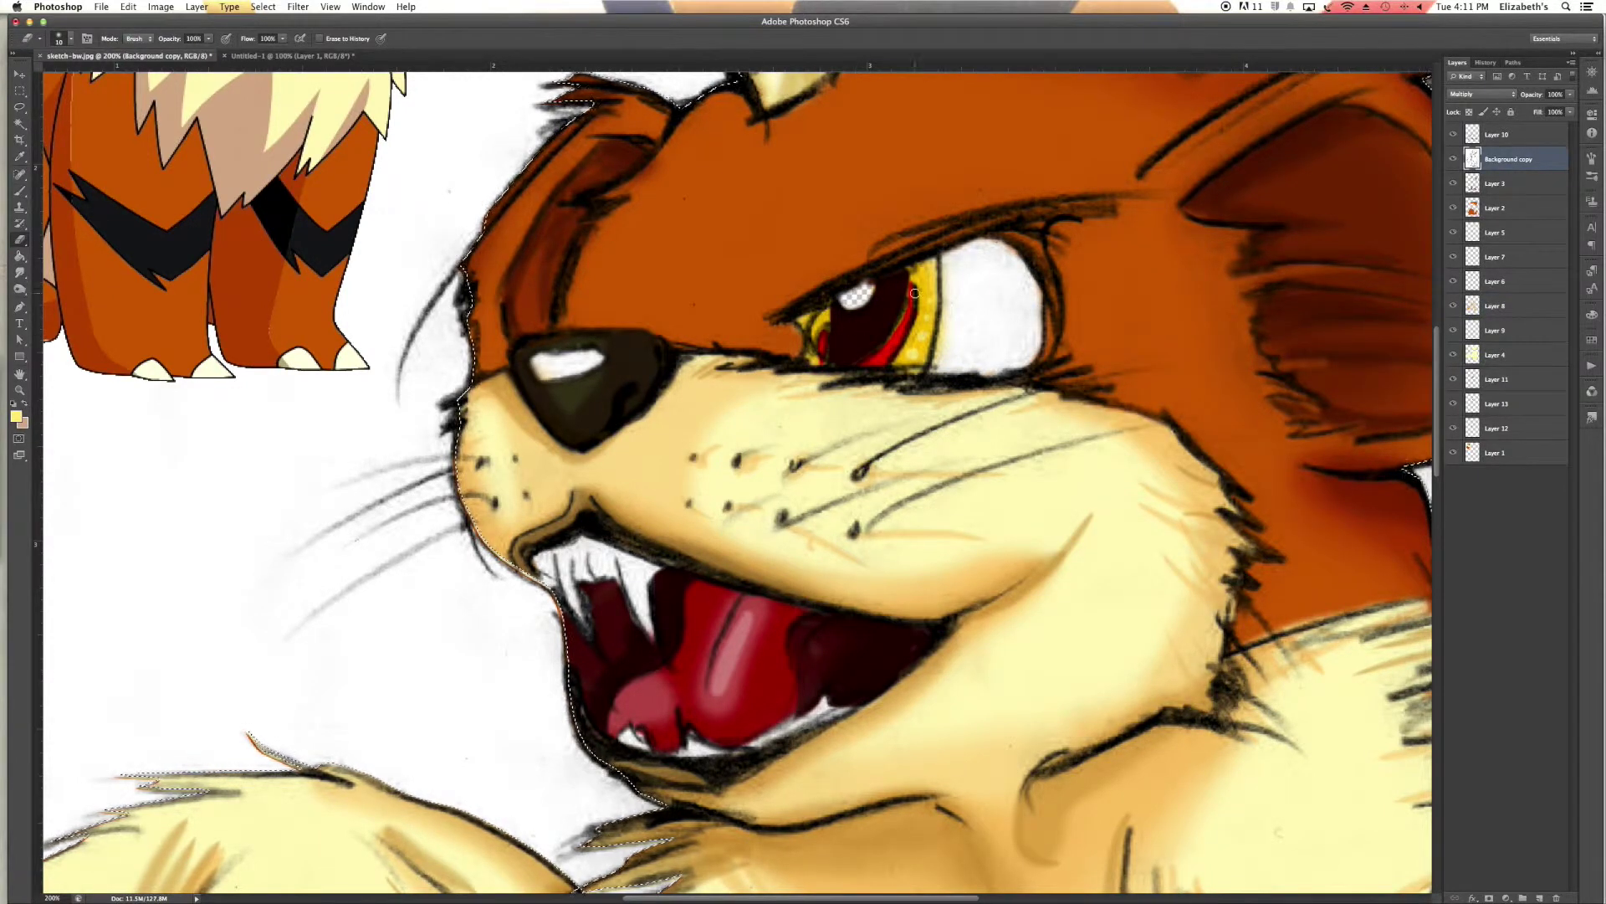
key("ctrl+z")
key("ctrl+z")
Add Layer 14 above Layer 3 with a small black brush, then zoom out to fit.
key("F7")
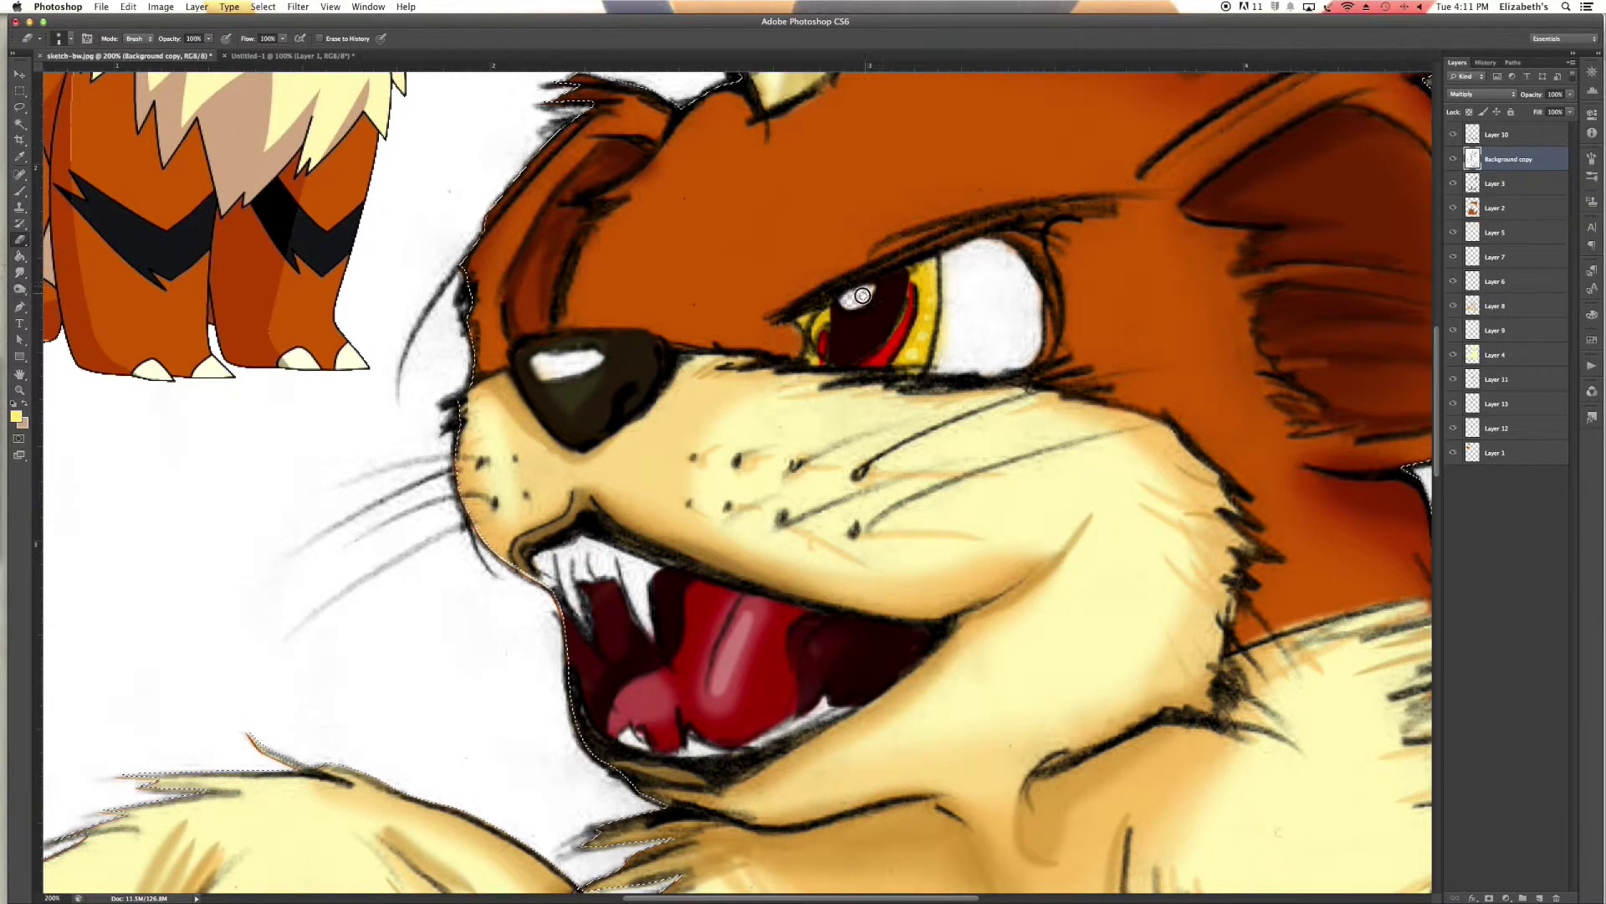
left_click(1493, 184)
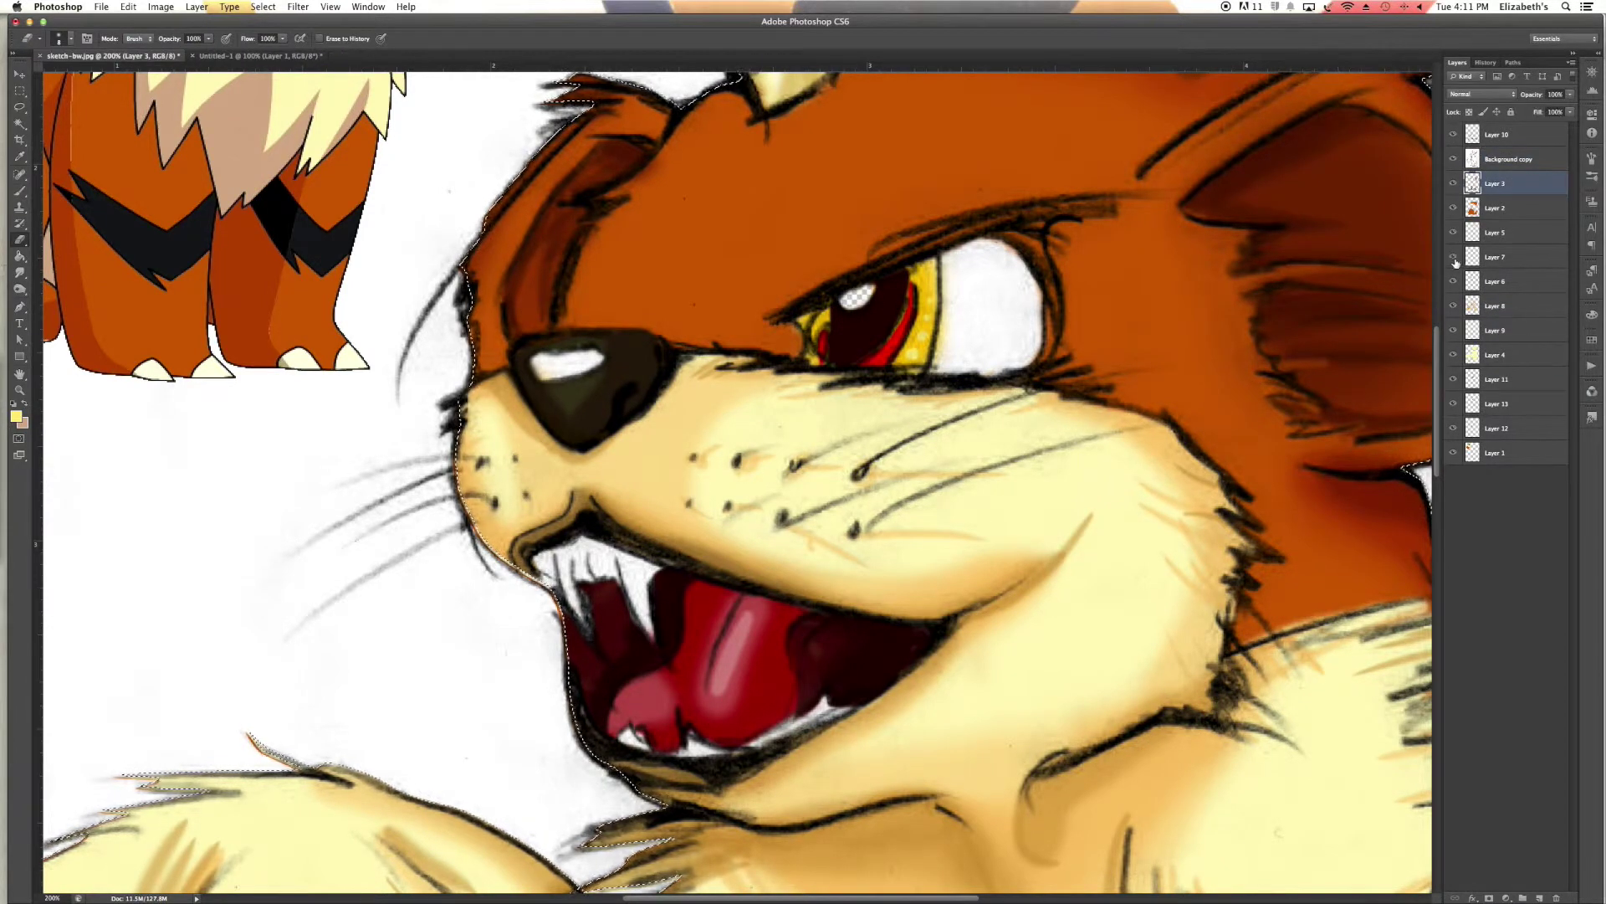
key("ctrl+shift+alt+n")
key("b")
key("d")
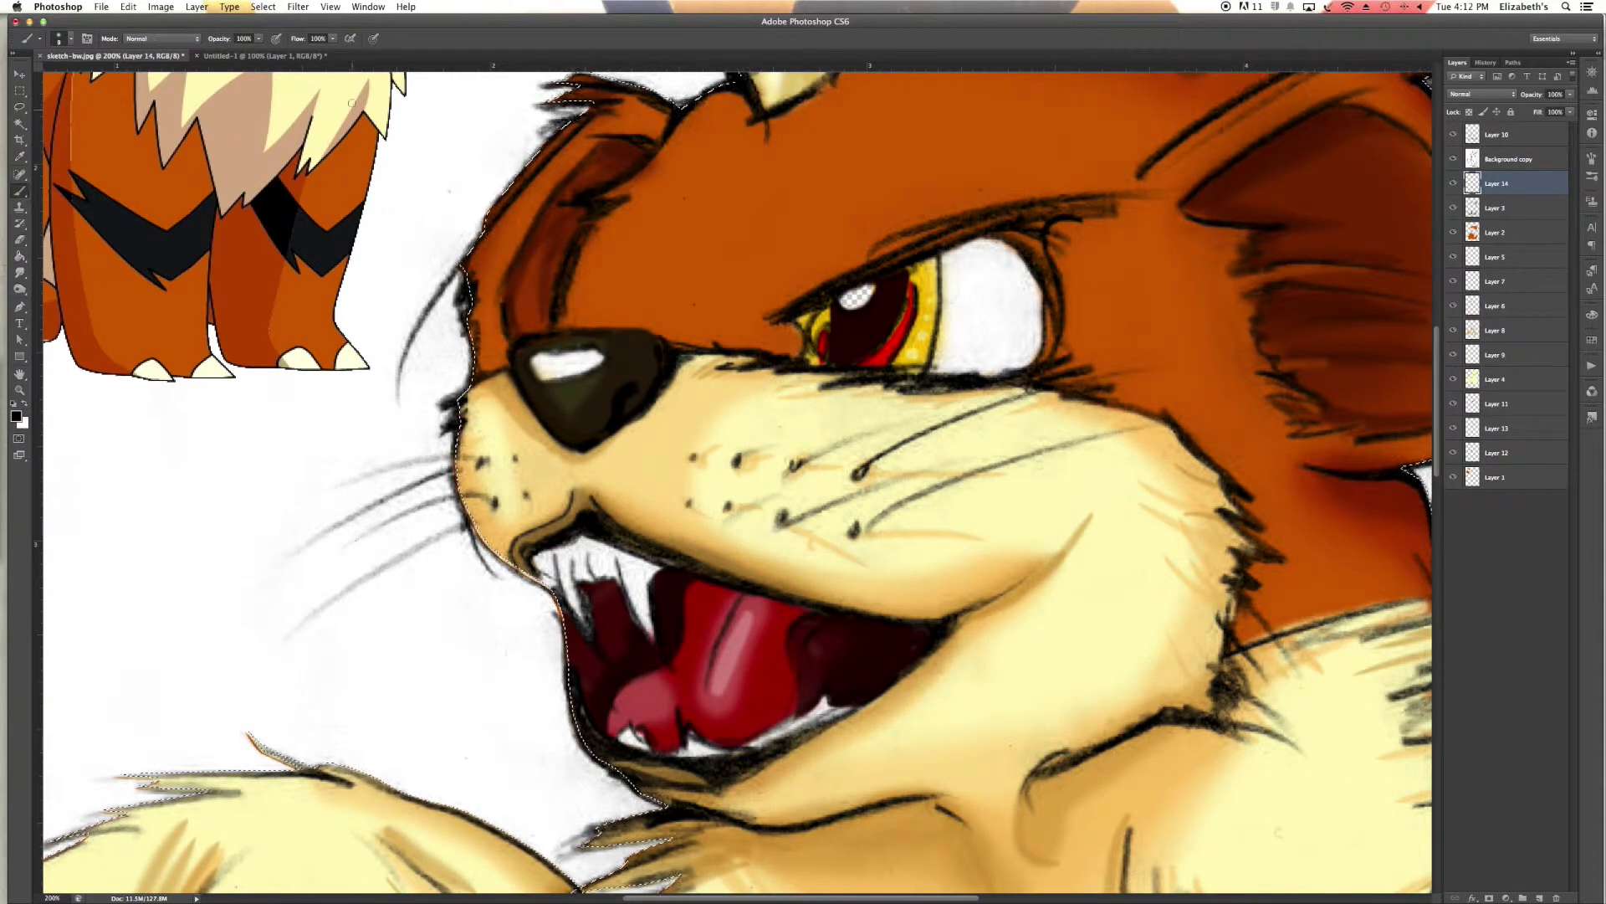
key("bracketleft")
key("bracketleft")
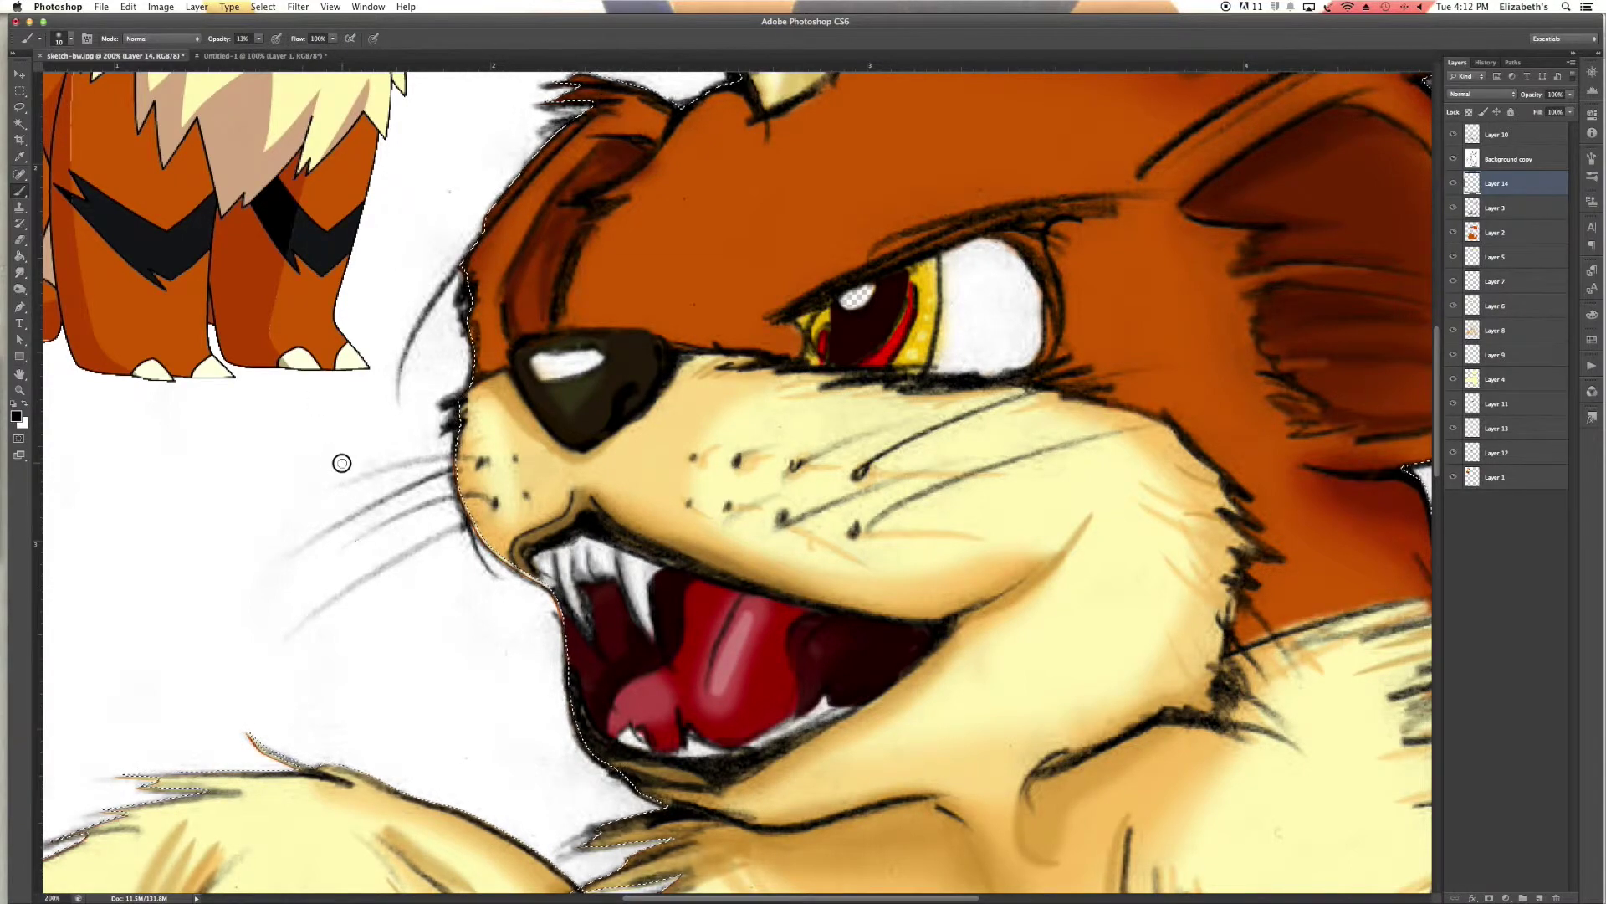
key("super+minus")
key("super+minus")
key("super+minus")
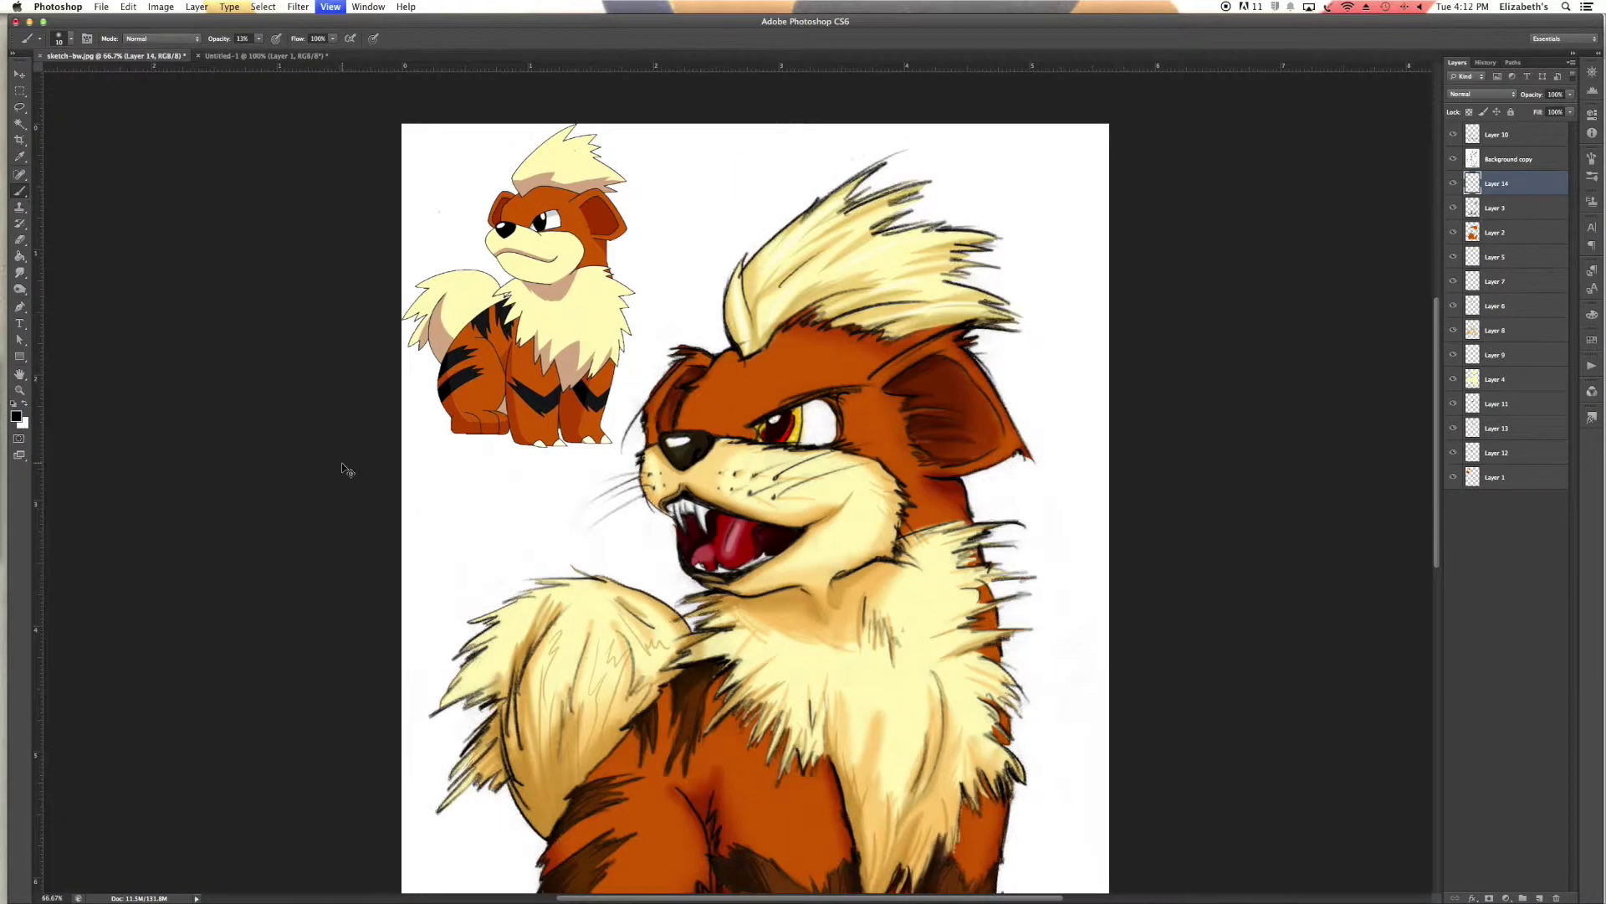
key("super+minus")
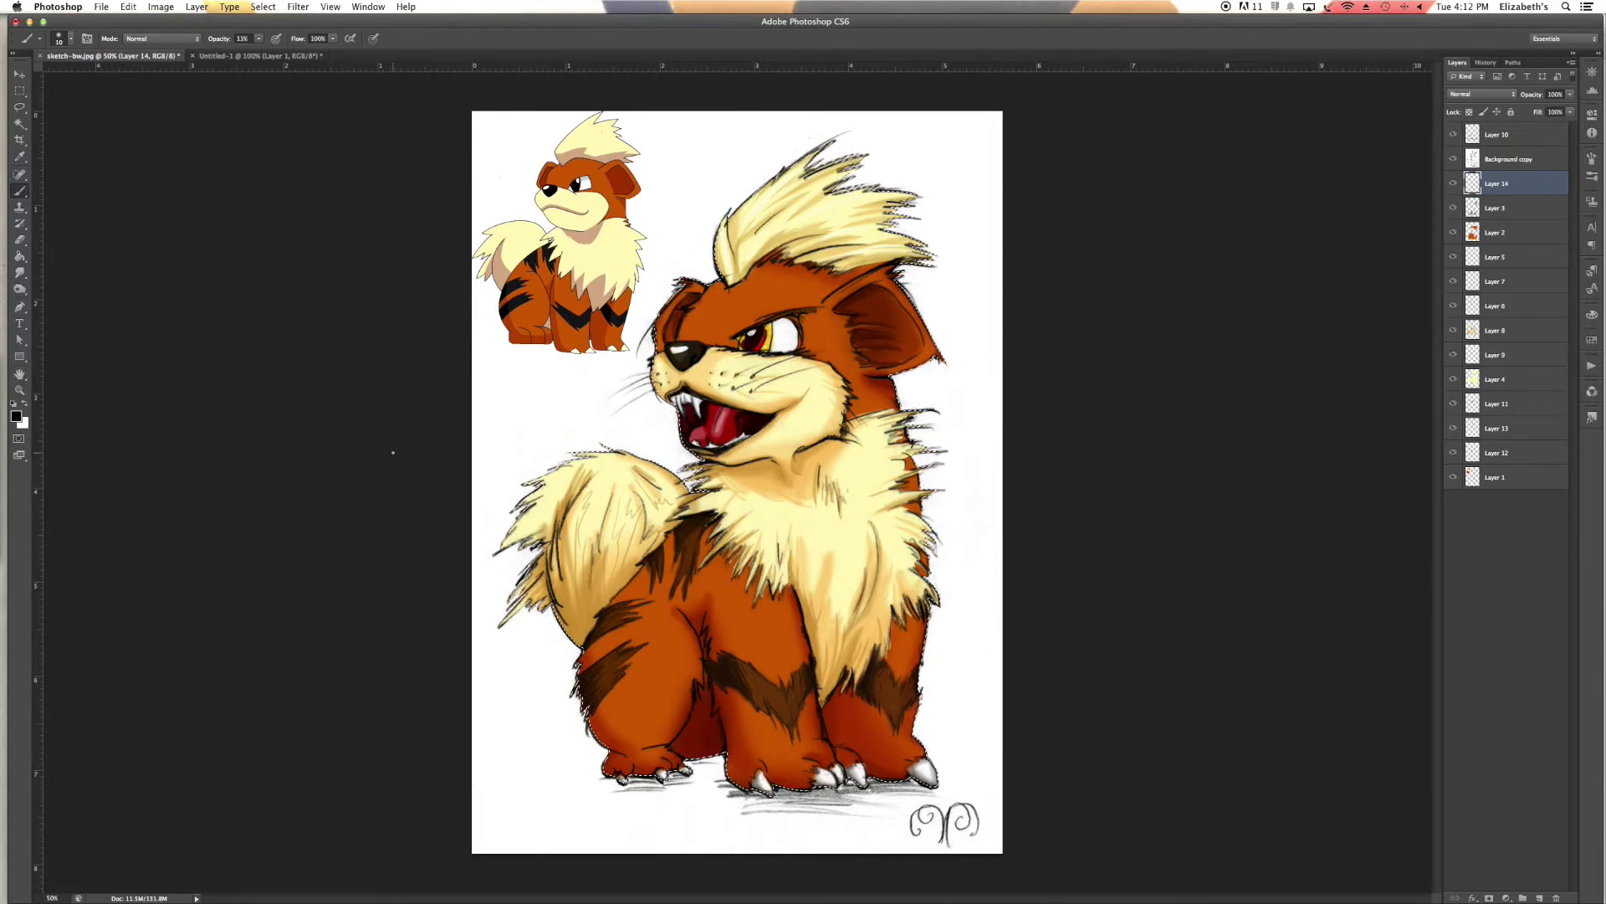
Deselect and hide the Layer 1 reference Growlithe, leaving only the painting.
key("super+d")
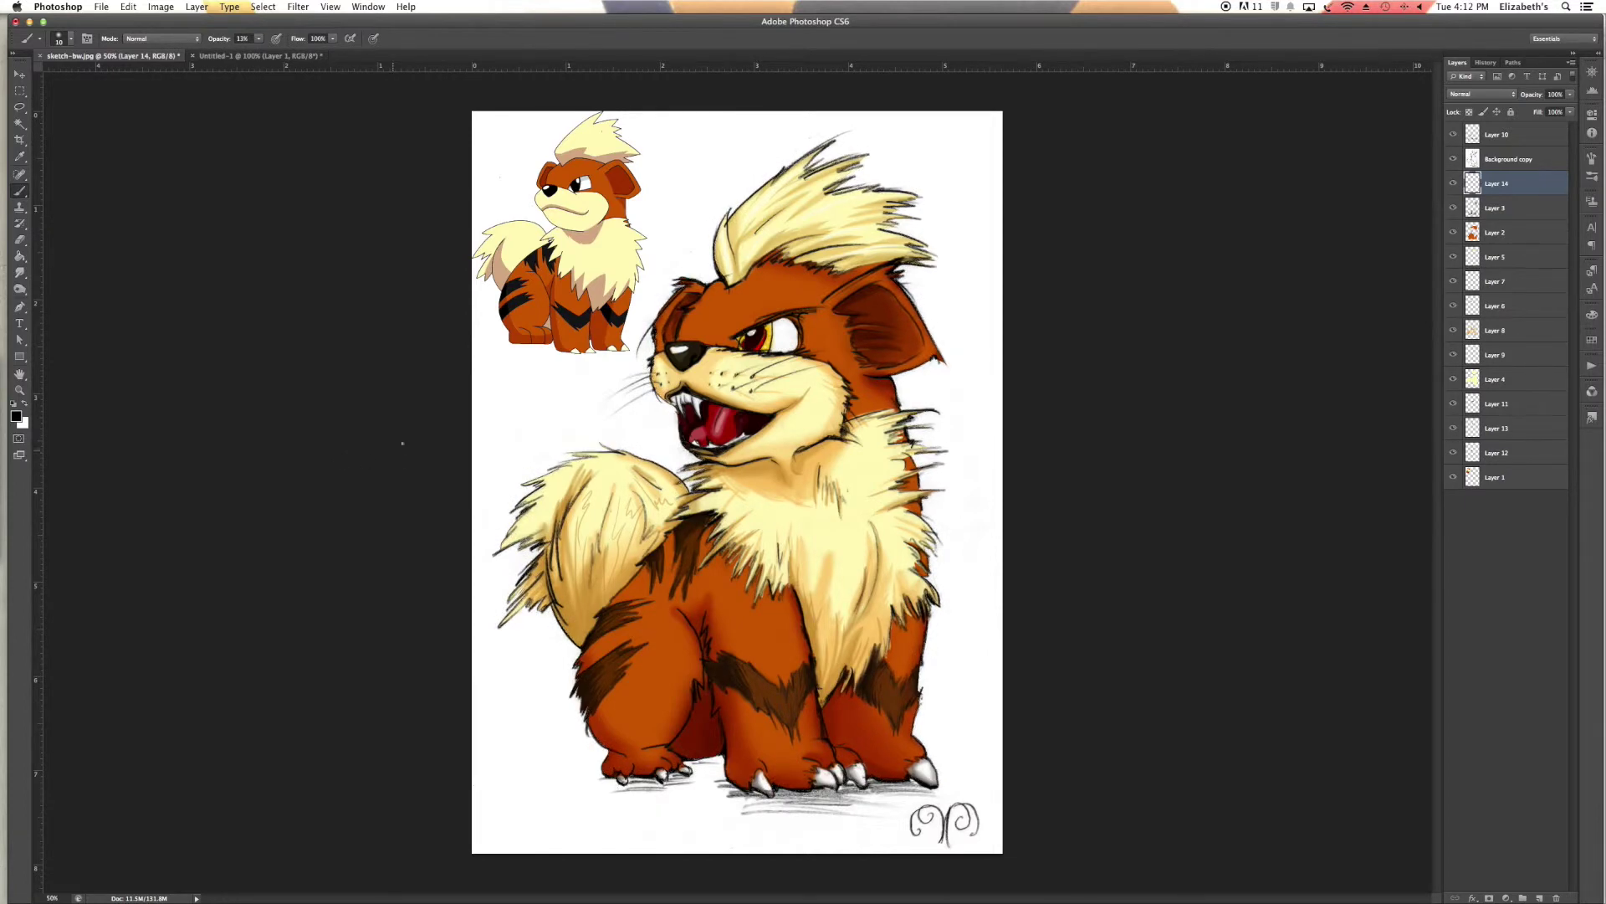
left_click(1453, 136)
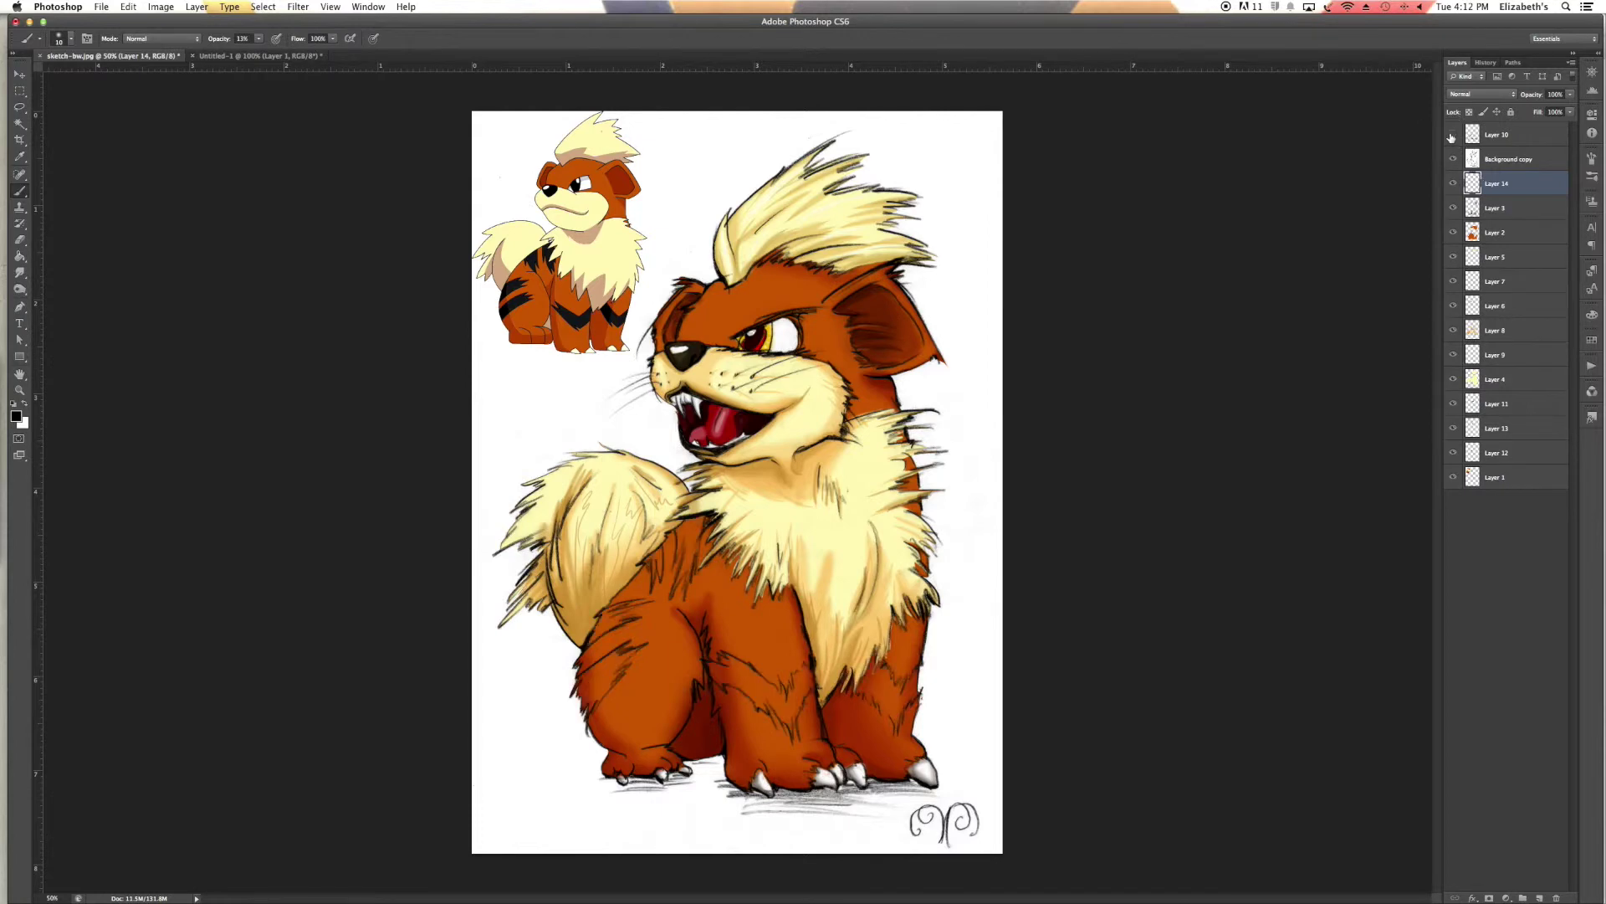
left_click(1454, 477)
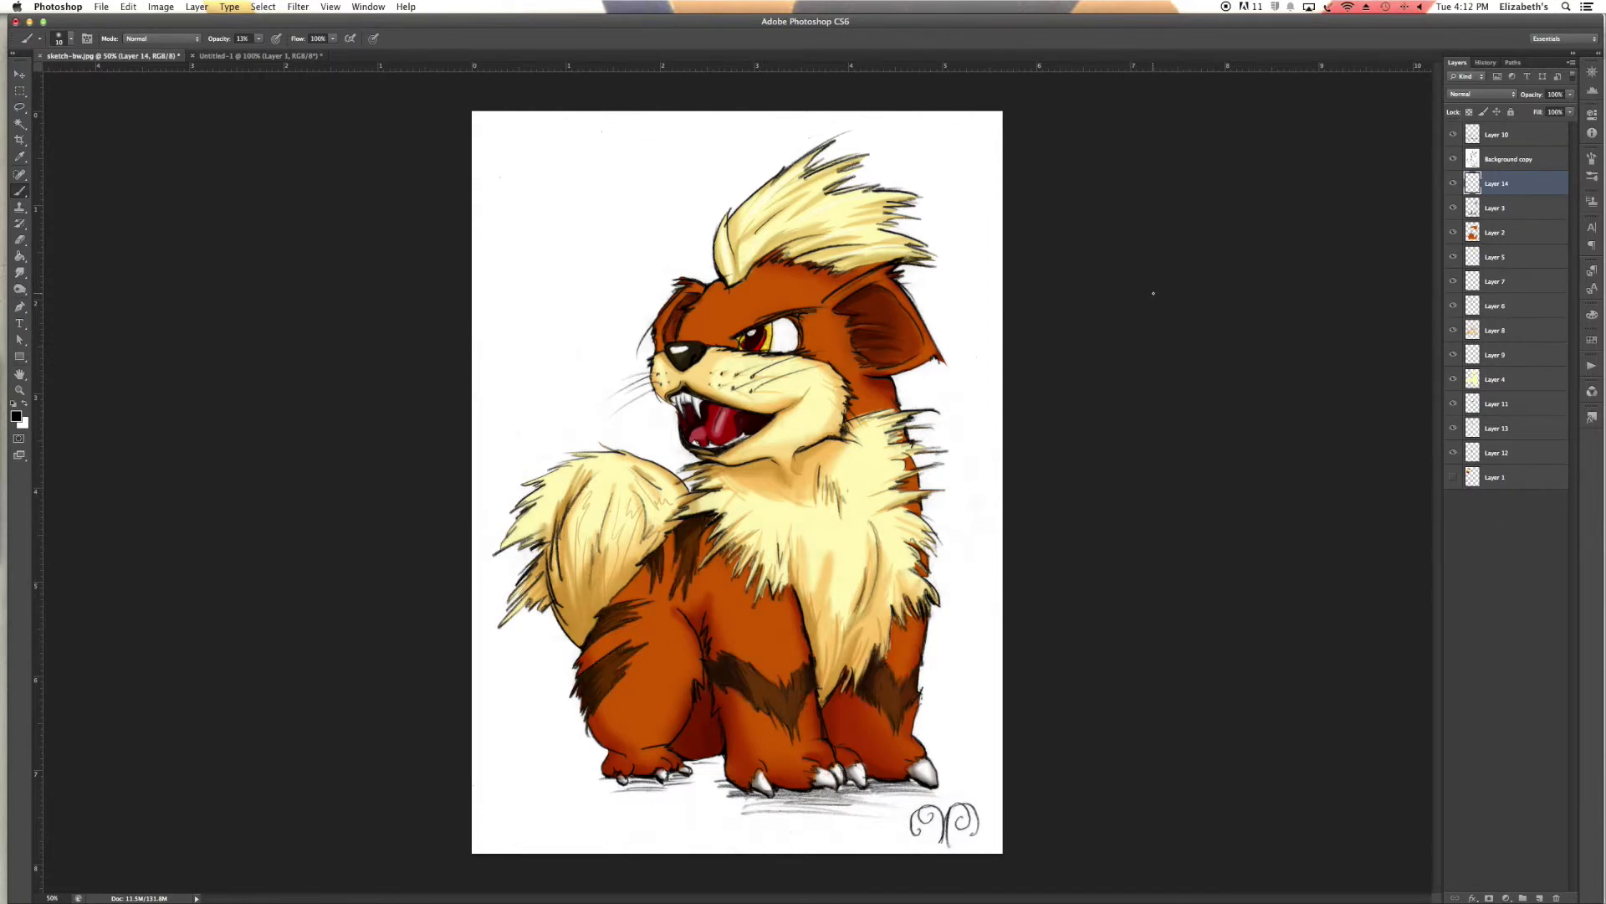